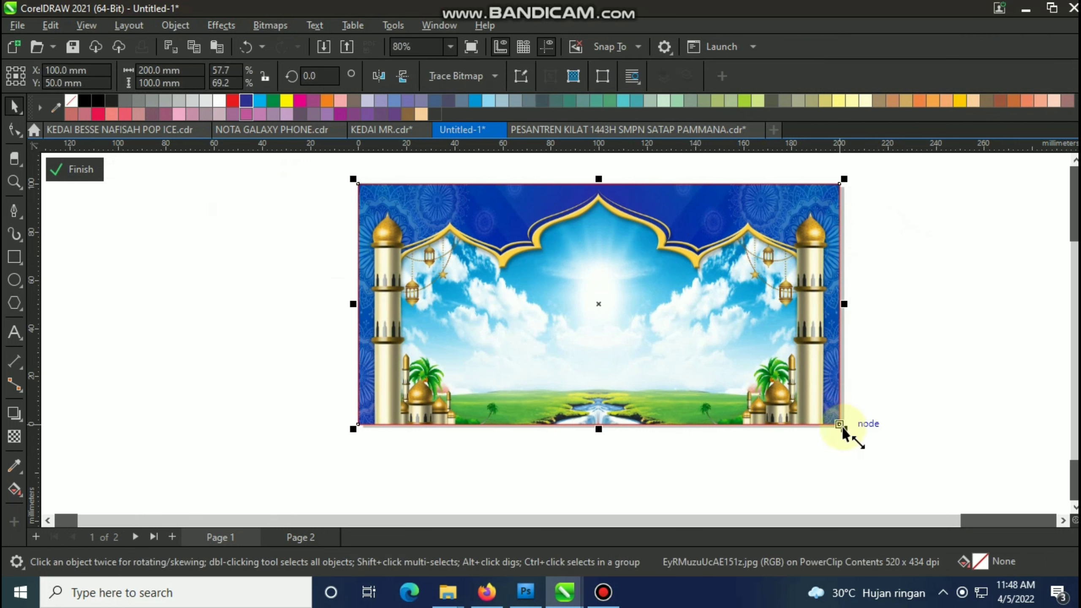
Step: Stretch the background image wider inside its PowerClip frame and finish editing the contents
{"action": "left_click_drag", "start_coordinate": [846, 313], "coordinate": [894, 301]}
{"action": "left_click", "coordinate": [931, 258], "text": "ctrl"}
{"action": "left_click", "coordinate": [921, 230]}
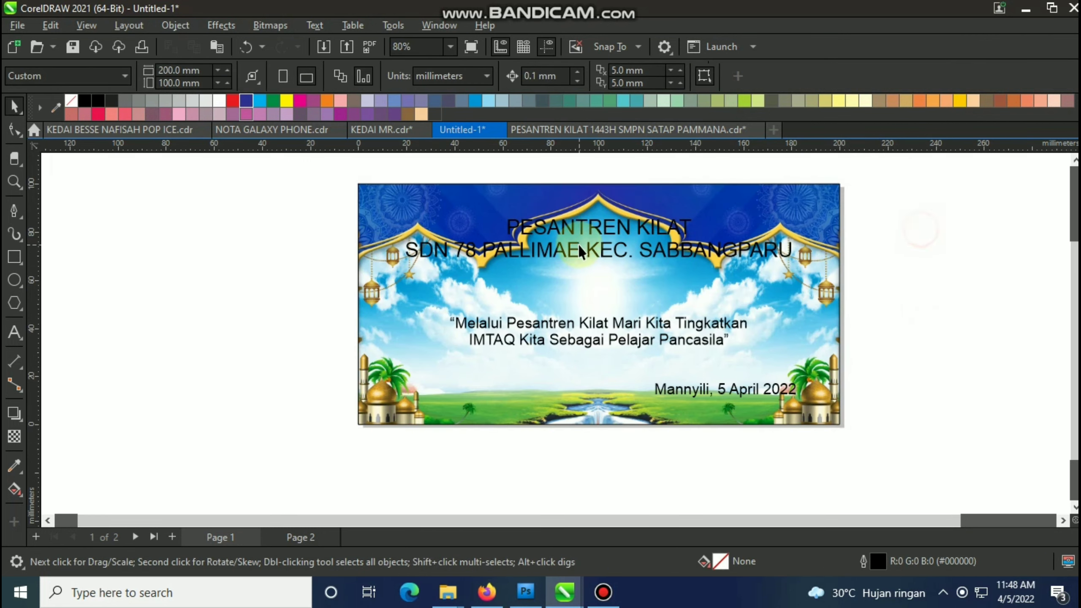
Step: Move the two-line heading, the slogan and the date lower on the banner, breaking the heading into separate lines
{"action": "scroll", "coordinate": [580, 252], "scroll_direction": "up", "scroll_amount": 1}
{"action": "left_click_drag", "start_coordinate": [595, 241], "coordinate": [596, 296]}
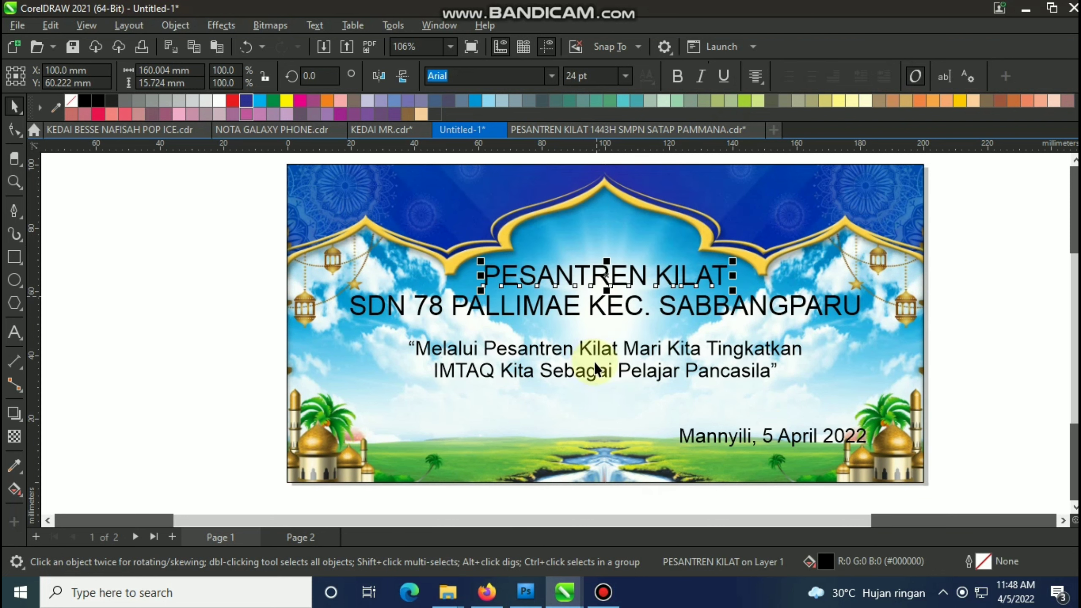
{"action": "left_click_drag", "start_coordinate": [596, 370], "coordinate": [596, 400]}
{"action": "left_click_drag", "start_coordinate": [730, 438], "coordinate": [713, 466]}
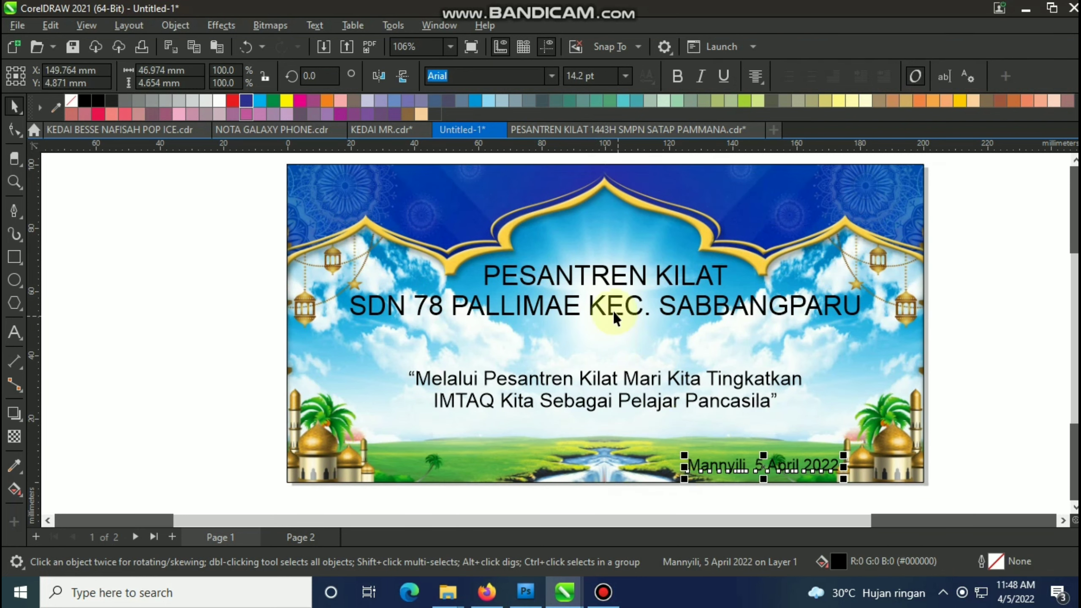
Step: Shift the "SDN 78 PALLIMAE KEC. SABBANGPARU" line and the "PESANTREN KILAT" title lower, leaving a gap between them
{"action": "left_click_drag", "start_coordinate": [613, 302], "coordinate": [608, 324]}
{"action": "key", "text": "ctrl+z"}
{"action": "left_click", "coordinate": [608, 298]}
{"action": "left_click_drag", "start_coordinate": [601, 276], "coordinate": [600, 293]}
Step: Try the Babydoo font on the "PESANTREN KILAT" title
{"action": "left_click", "coordinate": [481, 79]}
{"action": "type", "text": "C"}
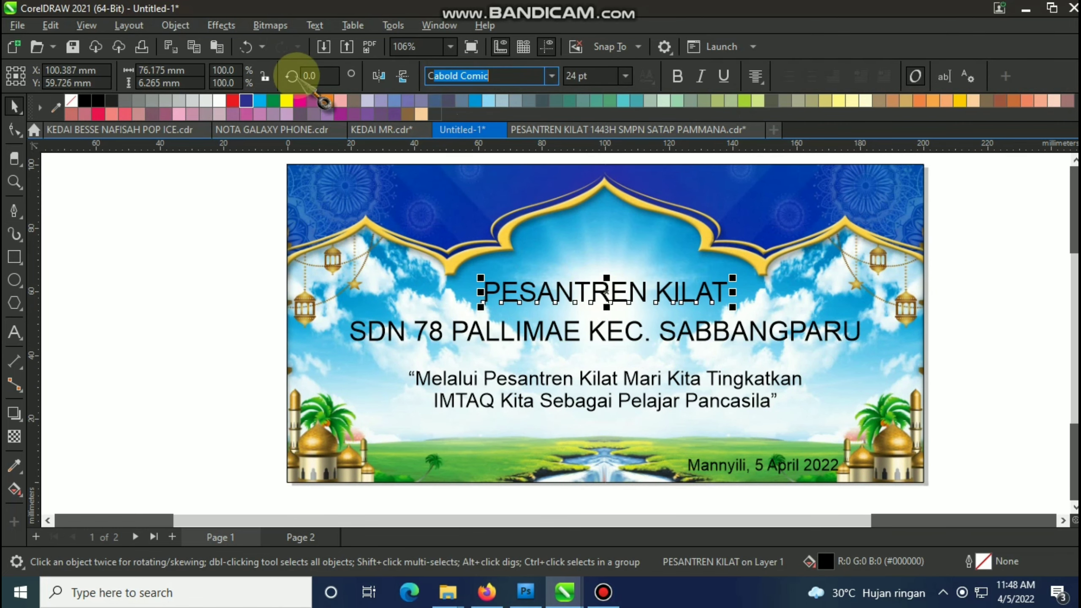
{"action": "key", "text": "BackSpace"}
{"action": "key", "text": "BackSpace"}
{"action": "type", "text": "B"}
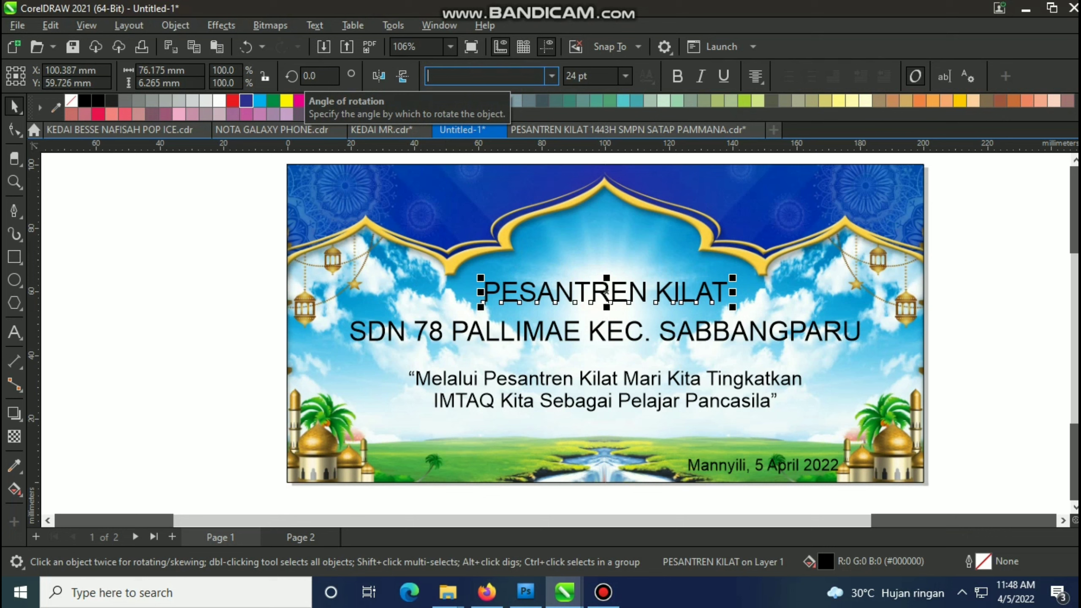
{"action": "left_click", "coordinate": [551, 76]}
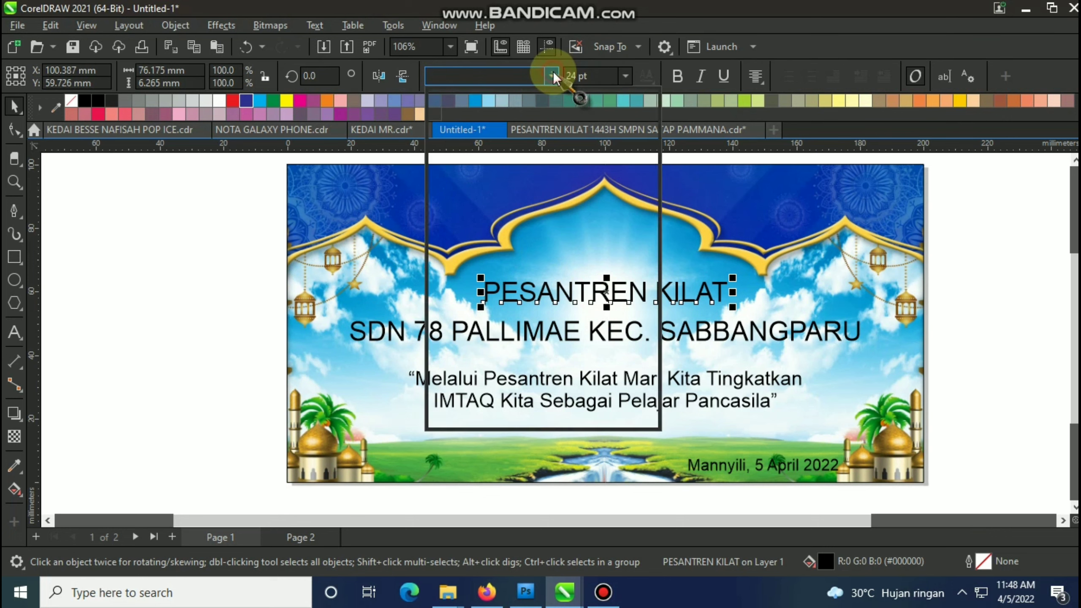
{"action": "scroll", "coordinate": [516, 281], "scroll_direction": "down", "scroll_amount": 5}
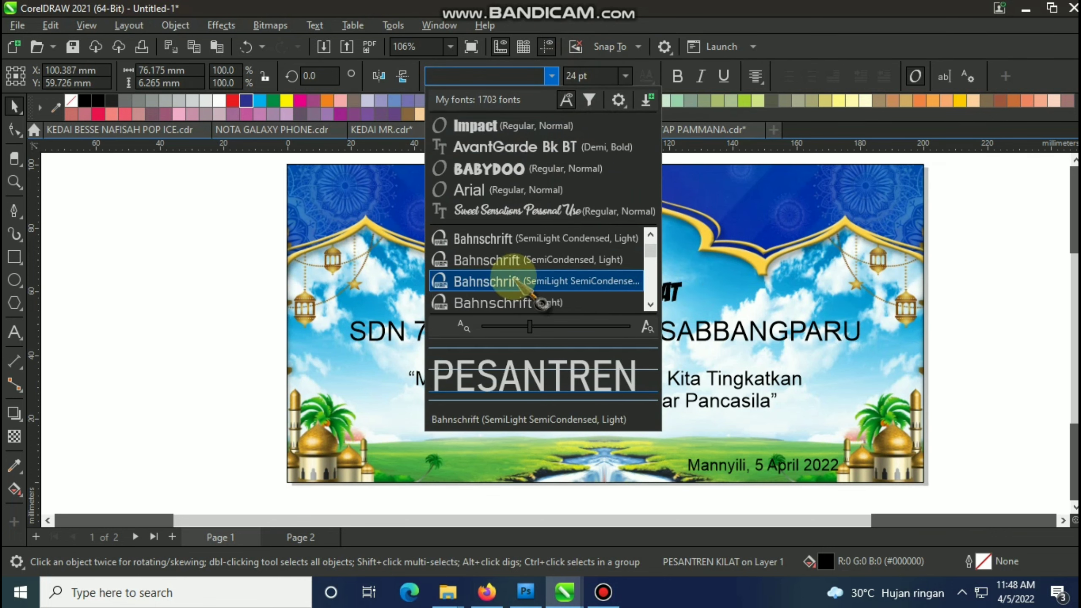
{"action": "left_click", "coordinate": [176, 297]}
Step: Switch to File Explorer and look through the Downloads folder for the hidayatullah font archive
{"action": "left_click", "coordinate": [448, 593]}
{"action": "left_click", "coordinate": [426, 562]}
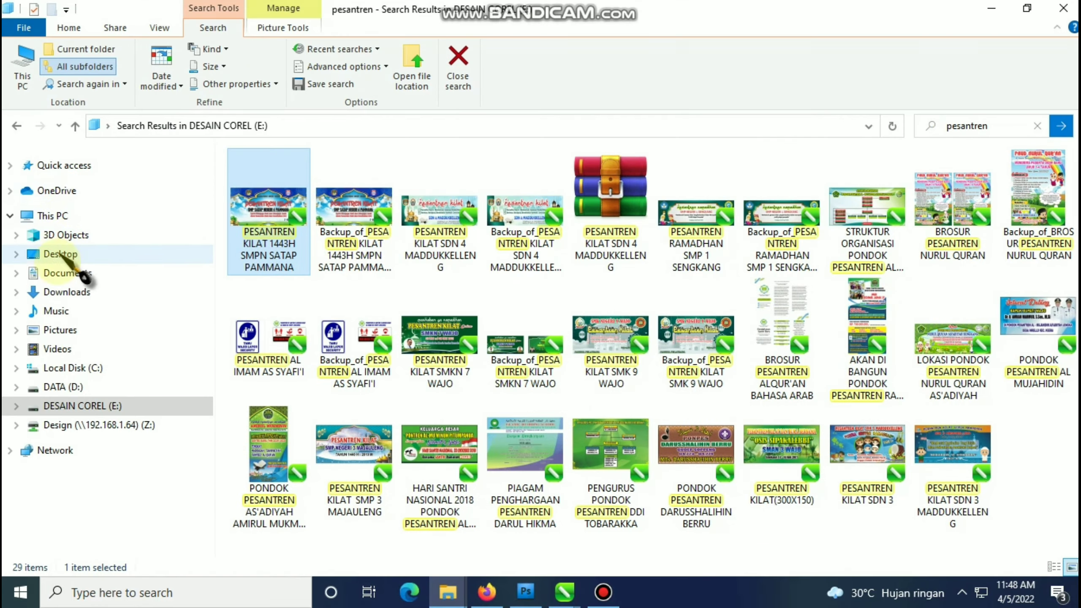
{"action": "left_click", "coordinate": [67, 292]}
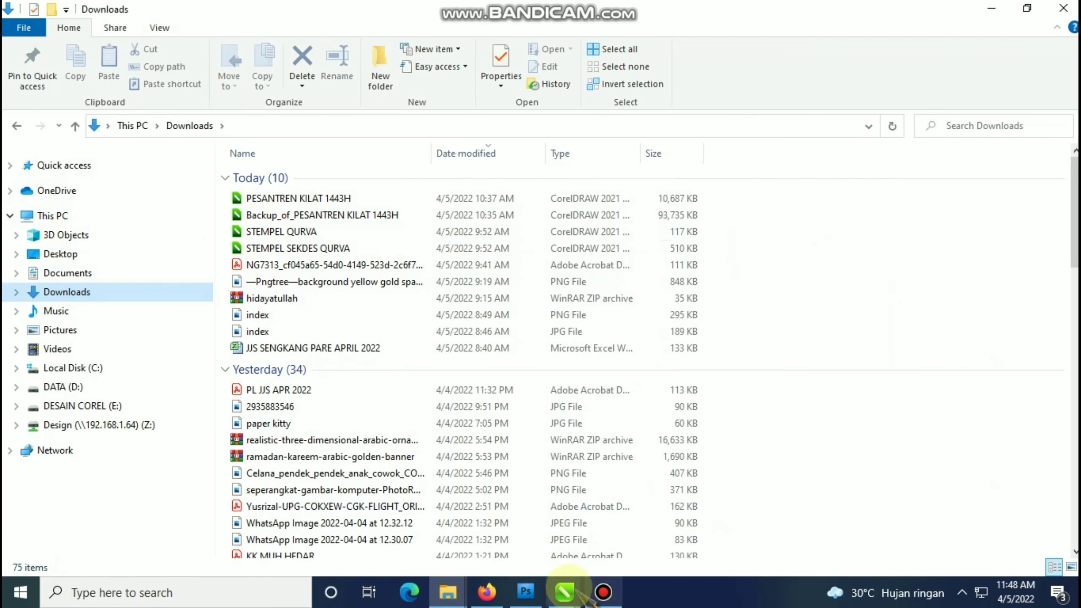
Step: Switch back to CorelDRAW, finish the open PowerClip edit in the PESANTREN KILAT 1443H SMPN SATAP PAMMANA document and close that document
{"action": "mouse_move", "coordinate": [564, 592]}
{"action": "left_click", "coordinate": [898, 526]}
{"action": "left_click", "coordinate": [917, 204], "text": "ctrl"}
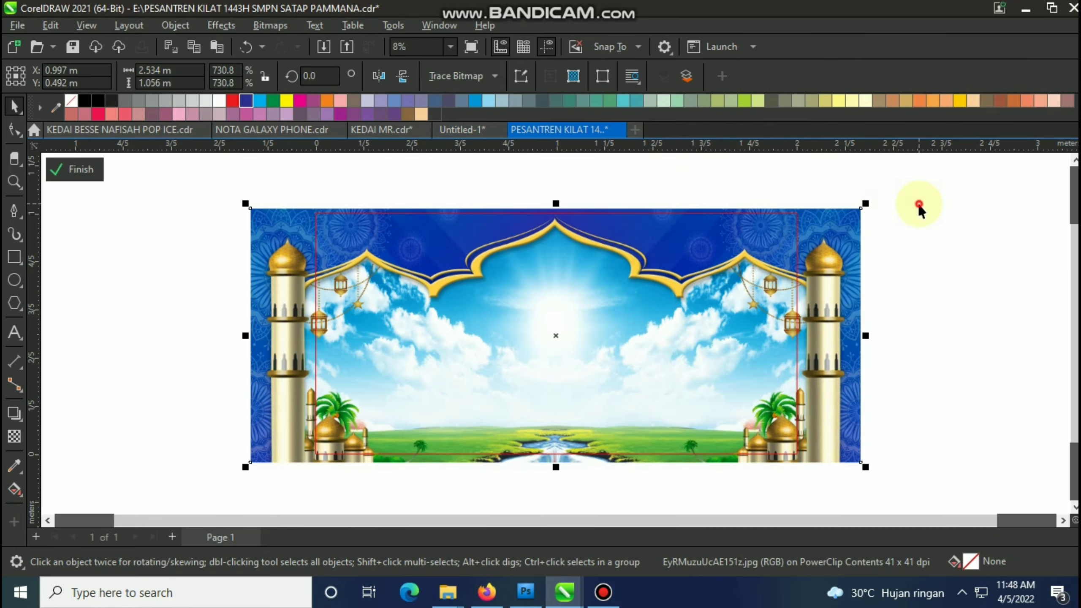
{"action": "left_click", "coordinate": [619, 130]}
{"action": "left_click", "coordinate": [646, 334]}
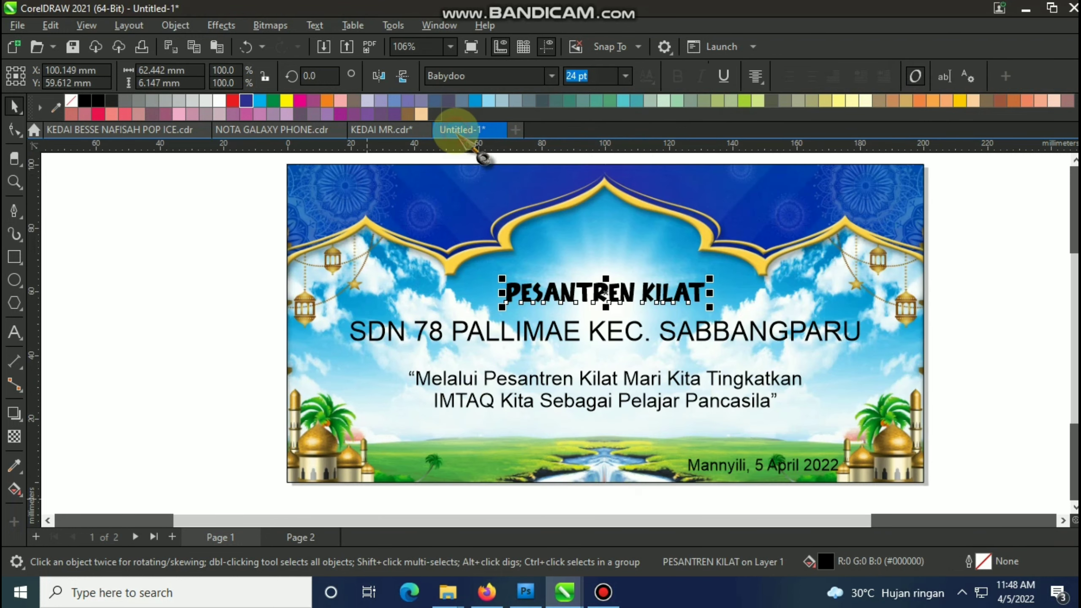
Step: Set the title's font to Hidayatullah DEMO and change its case so it reads "Pesantren Kilat"
{"action": "left_click", "coordinate": [473, 76]}
{"action": "type", "text": "HI"}
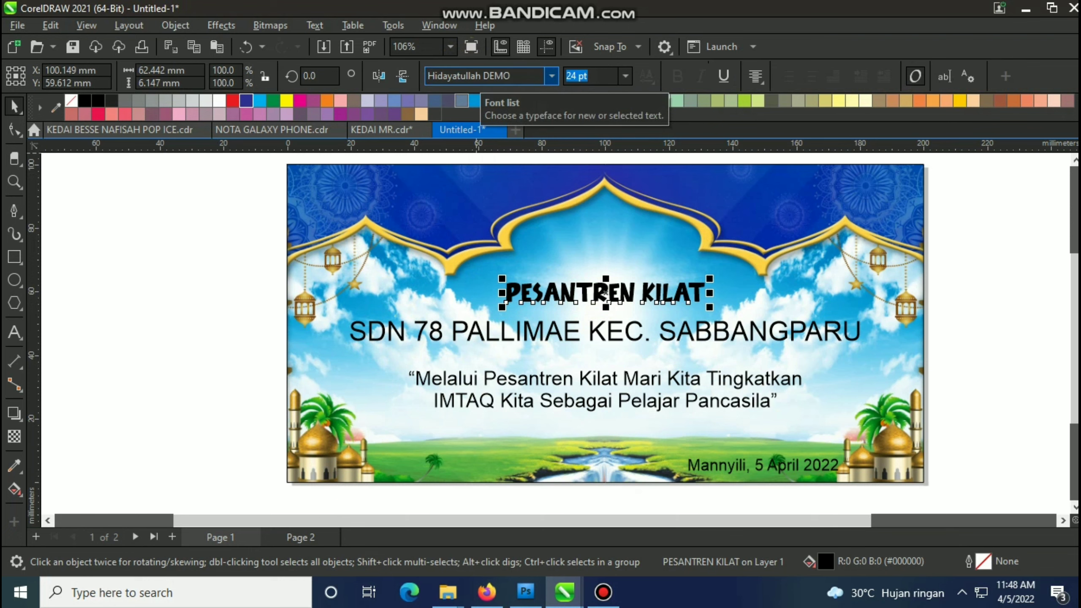
{"action": "key", "text": "Return"}
{"action": "scroll", "coordinate": [666, 256], "scroll_direction": "up", "scroll_amount": 2}
{"action": "left_click", "coordinate": [315, 25]}
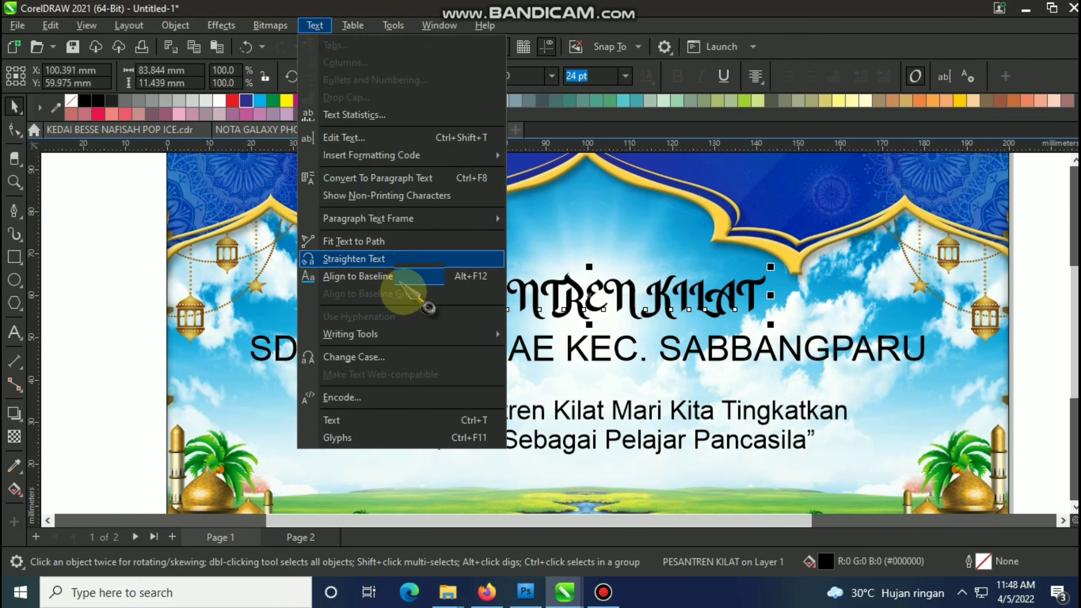
{"action": "left_click", "coordinate": [362, 357]}
{"action": "left_click", "coordinate": [494, 307]}
{"action": "left_click", "coordinate": [524, 340]}
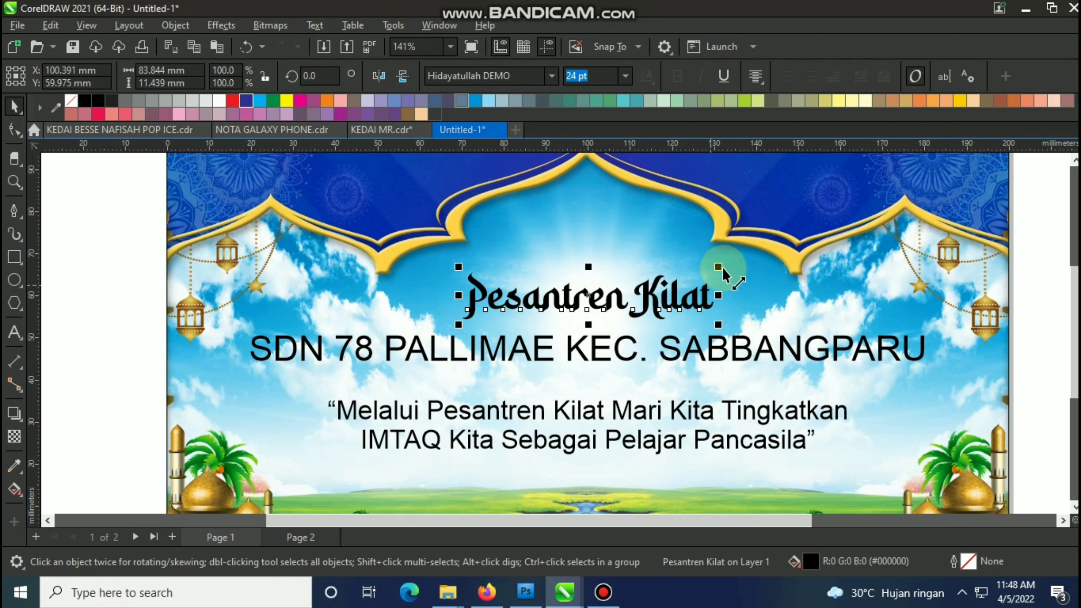
Step: Enlarge the title to about 36 pt and widen its character spacing to a total width of about 121 mm
{"action": "left_click_drag", "start_coordinate": [723, 274], "coordinate": [817, 315]}
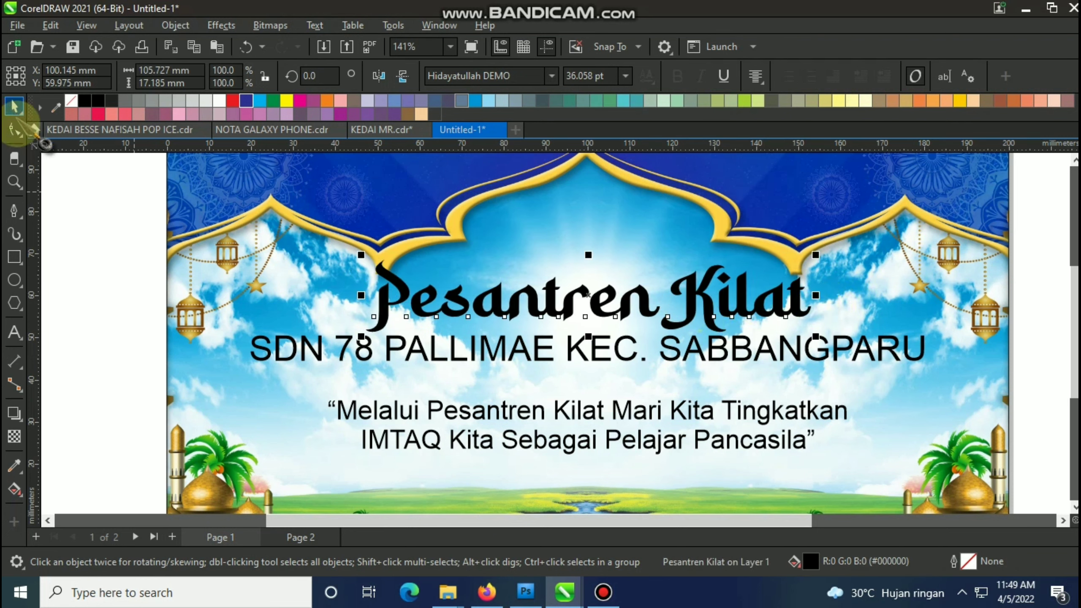
{"action": "left_click", "coordinate": [14, 130]}
{"action": "mouse_move", "coordinate": [842, 347]}
{"action": "left_mouse_down"}
{"action": "mouse_move", "coordinate": [866, 345]}
{"action": "mouse_move", "coordinate": [857, 344]}
{"action": "left_mouse_up"}
Step: Centre the "Pesantren Kilat" title horizontally on the banner background
{"action": "left_click", "coordinate": [12, 106]}
{"action": "left_click", "coordinate": [485, 217], "text": "shift"}
{"action": "scroll", "coordinate": [389, 230], "scroll_direction": "down", "scroll_amount": 1}
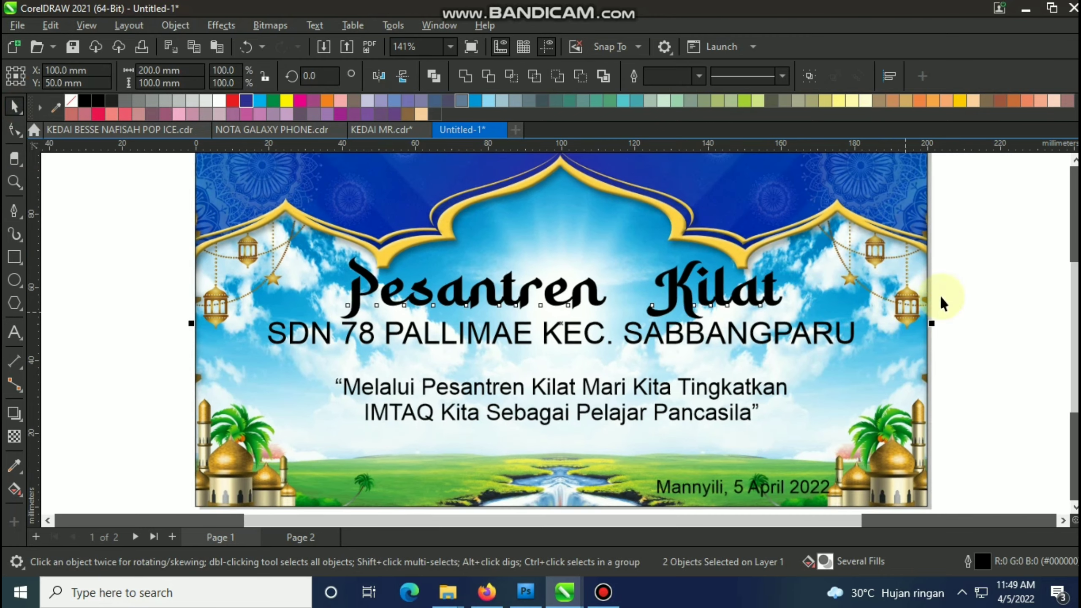
{"action": "left_click", "coordinate": [940, 298]}
Step: Give the title a 2.5 mm outline placed behind the fill and colour the outline white
{"action": "left_click", "coordinate": [580, 300]}
{"action": "scroll", "coordinate": [581, 300], "scroll_direction": "up", "scroll_amount": 2}
{"action": "key", "text": "F12"}
{"action": "left_click", "coordinate": [468, 202]}
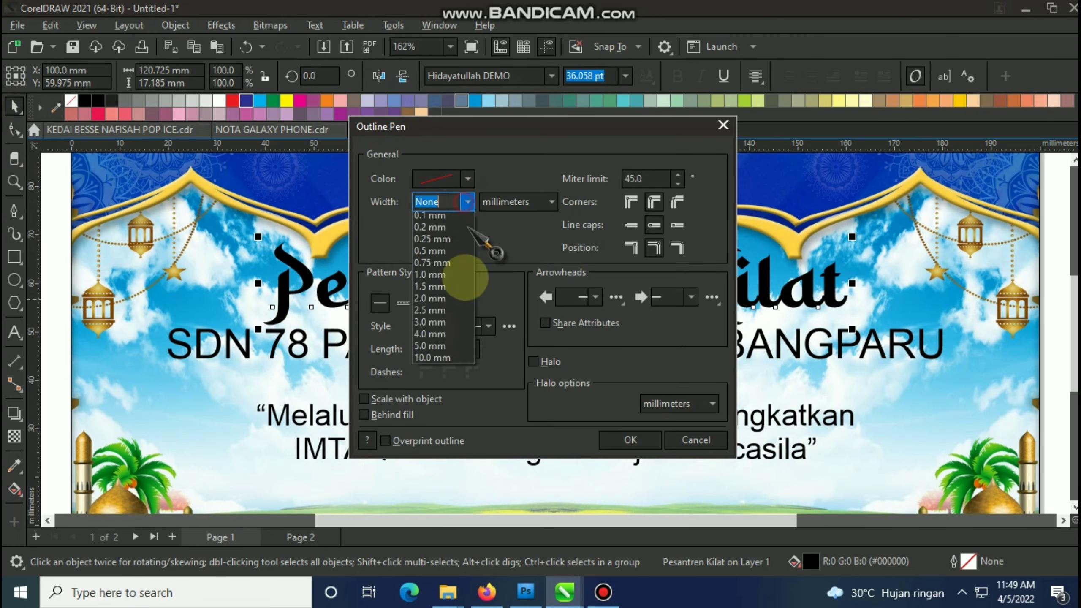
{"action": "left_click", "coordinate": [449, 309]}
{"action": "left_click", "coordinate": [380, 416]}
{"action": "left_click", "coordinate": [630, 440]}
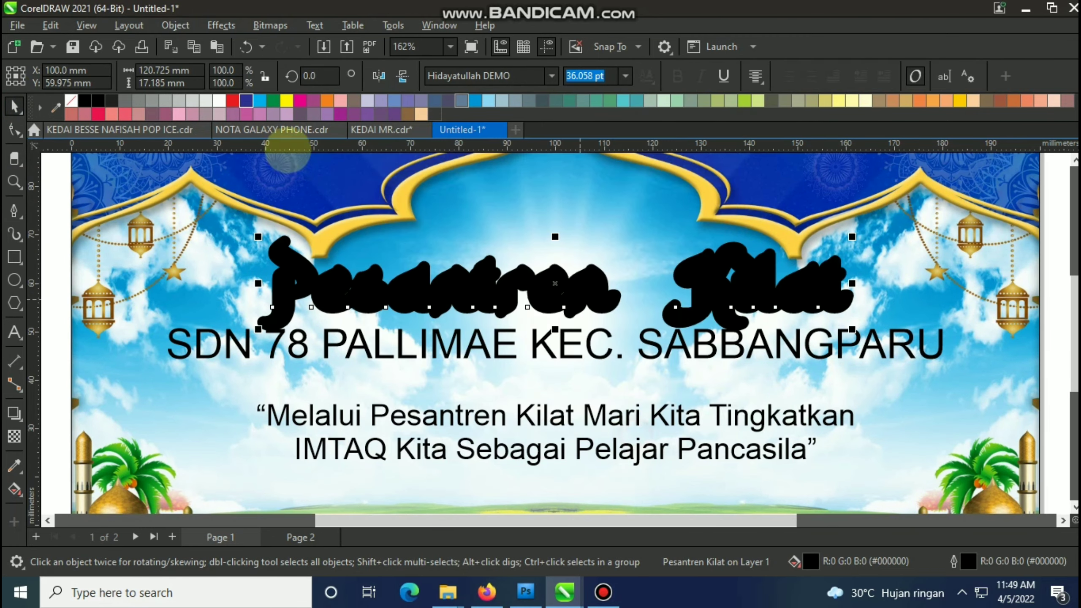
{"action": "right_click", "coordinate": [219, 101]}
Step: Try a red-to-white fountain fill on the "Pesantren Kilat" title
{"action": "left_click_drag", "start_coordinate": [233, 100], "coordinate": [523, 285]}
{"action": "key", "text": "F11"}
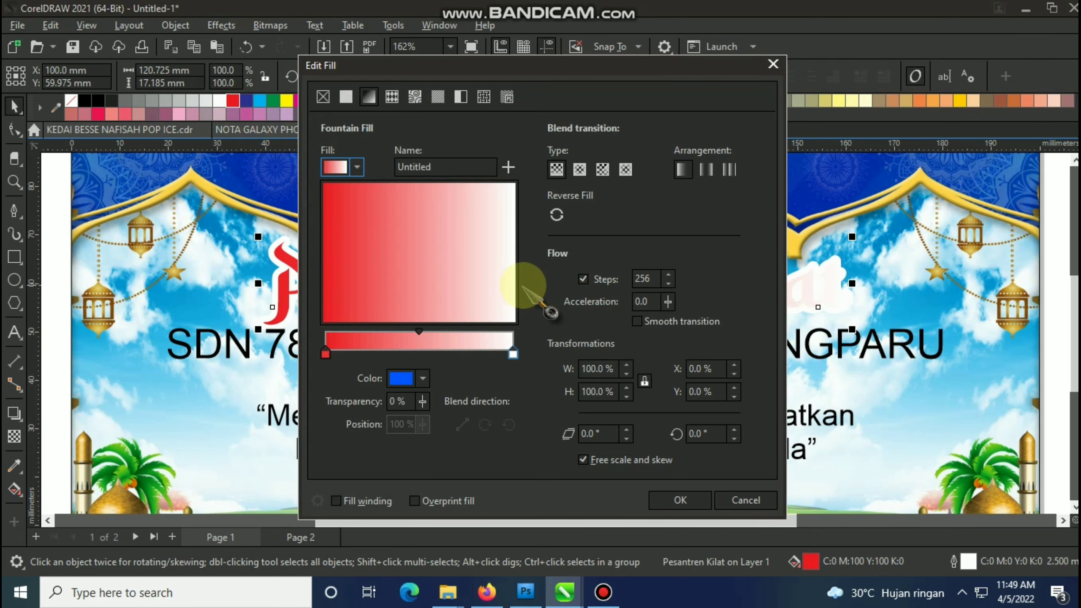
{"action": "key", "text": "Return"}
Step: Set the title's outline width to 3 mm after trying 4 mm, and fill the title with solid red
{"action": "key", "text": "F12"}
{"action": "key", "text": "Return"}
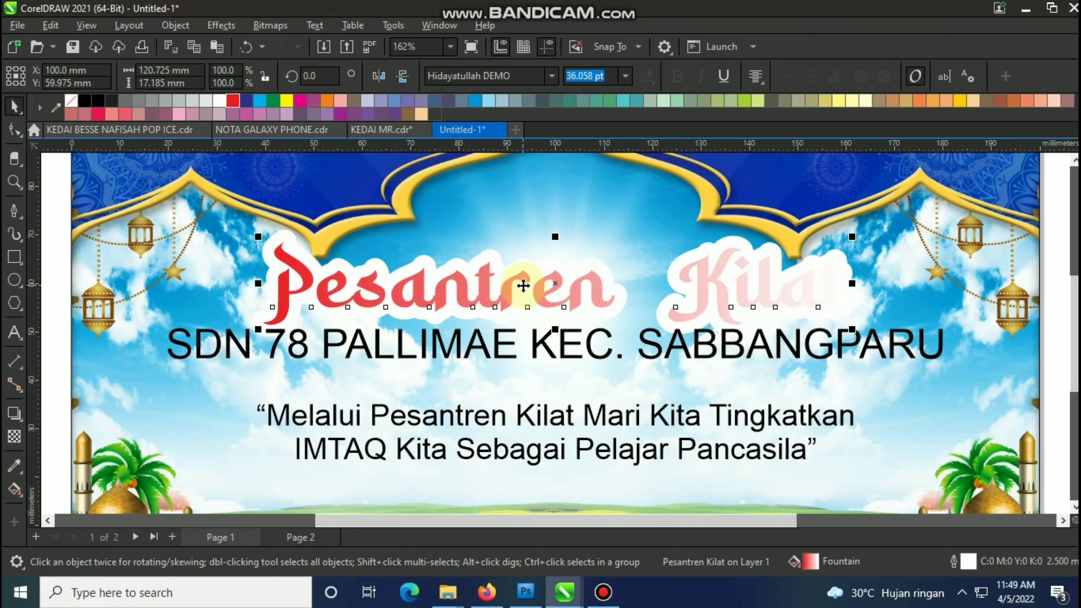
{"action": "key", "text": "F12"}
{"action": "key", "text": "Return"}
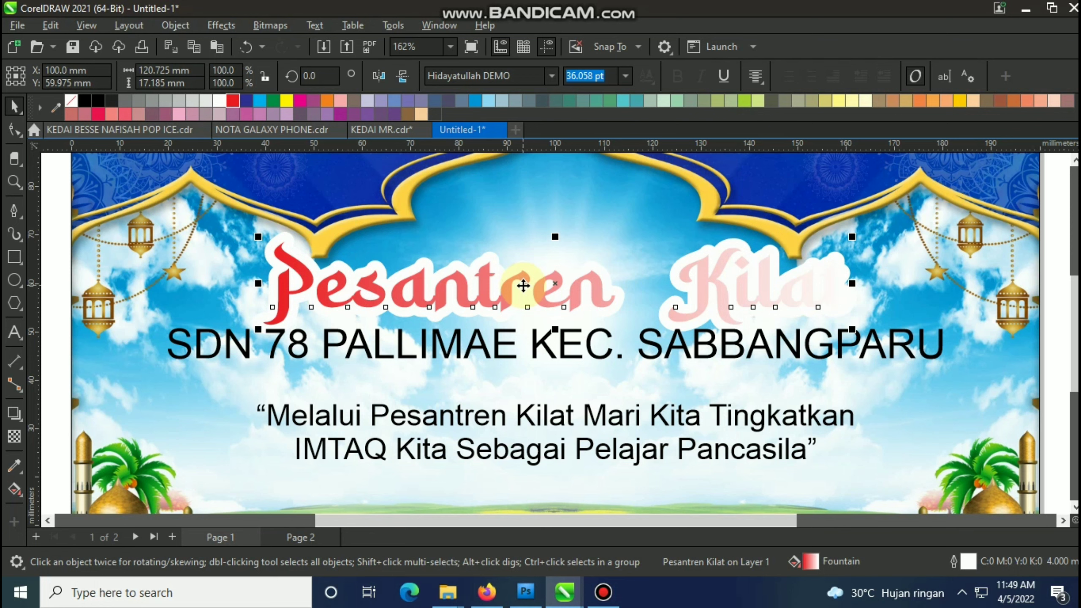
{"action": "key", "text": "F12"}
{"action": "key", "text": "Return"}
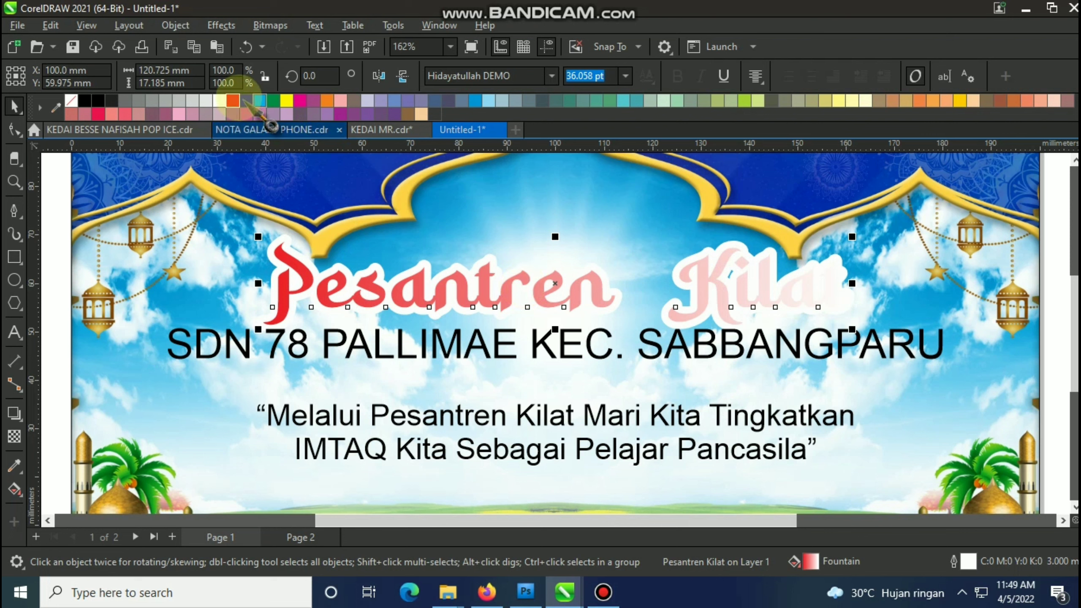
{"action": "left_click", "coordinate": [233, 101]}
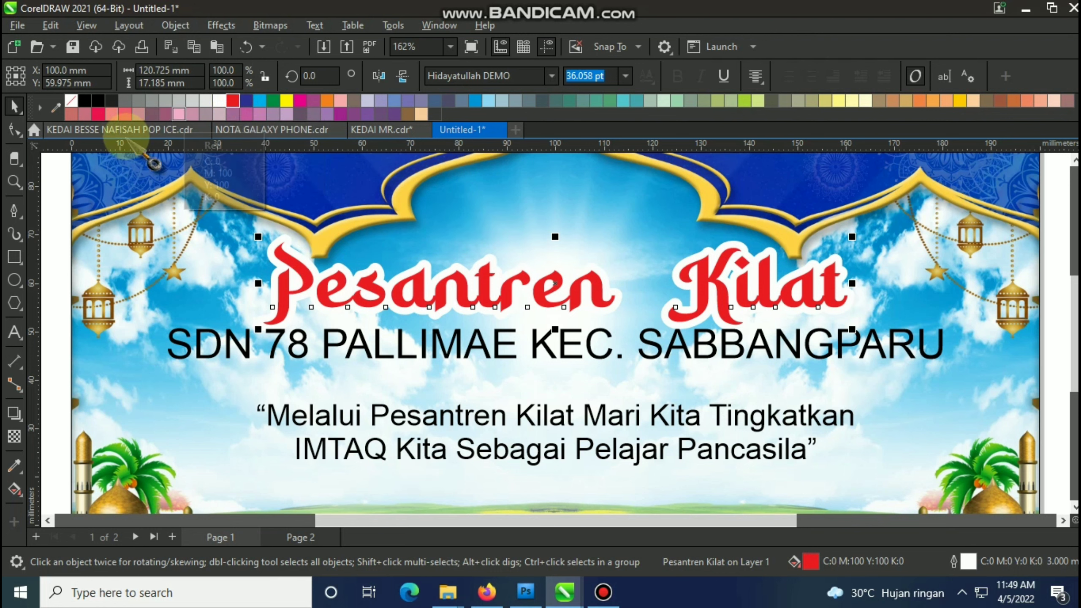
Step: Reduce the title to about 34 pt and the school line to about 22 pt, moving the school line slightly lower
{"action": "left_click_drag", "start_coordinate": [851, 329], "coordinate": [837, 340]}
{"action": "scroll", "coordinate": [630, 342], "scroll_direction": "down", "scroll_amount": 2}
{"action": "left_click", "coordinate": [612, 347]}
{"action": "left_click_drag", "start_coordinate": [612, 347], "coordinate": [611, 358]}
{"action": "left_click_drag", "start_coordinate": [848, 334], "coordinate": [821, 354]}
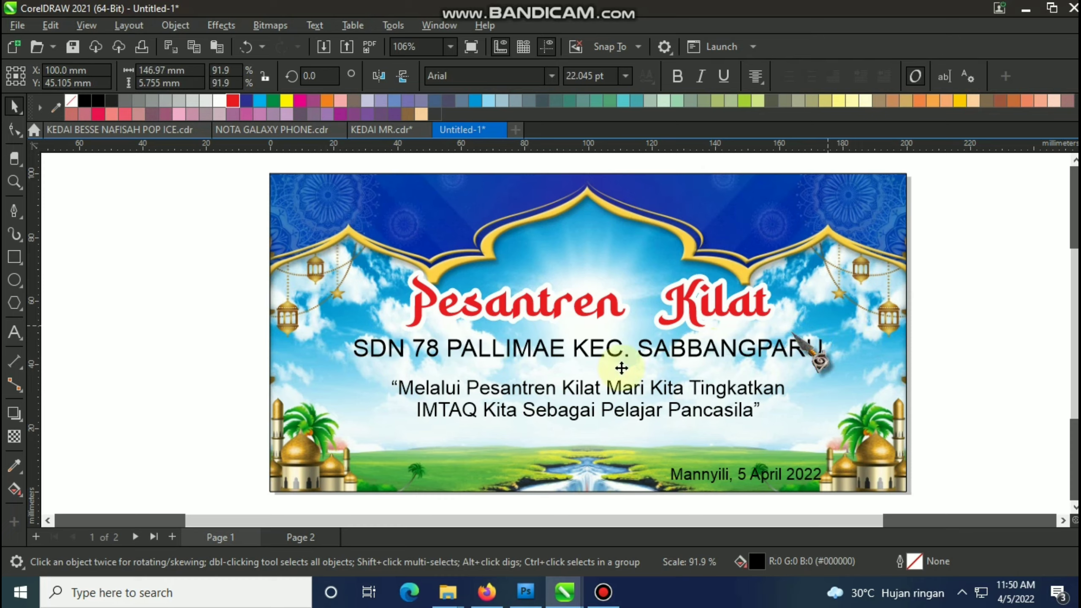
{"action": "scroll", "coordinate": [589, 367], "scroll_direction": "up", "scroll_amount": 2}
{"action": "left_click_drag", "start_coordinate": [590, 329], "coordinate": [589, 340]}
Step: Nudge the "Pesantren Kilat" title slightly lower and centre it horizontally on the banner background
{"action": "scroll", "coordinate": [589, 339], "scroll_direction": "down", "scroll_amount": 2}
{"action": "left_click", "coordinate": [570, 376]}
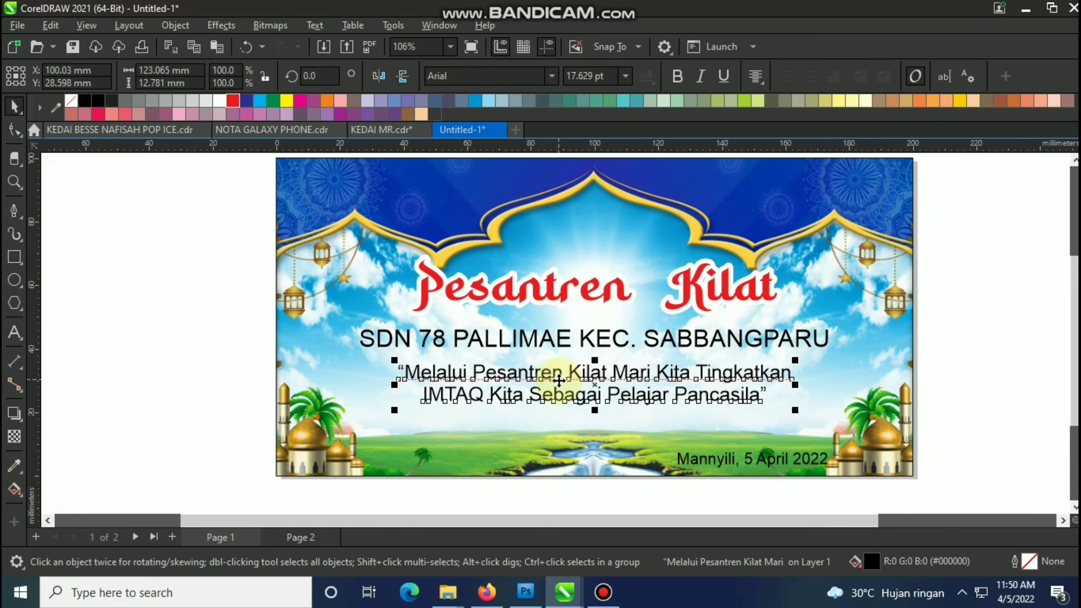
{"action": "left_click", "coordinate": [576, 340]}
{"action": "left_click", "coordinate": [587, 340]}
{"action": "scroll", "coordinate": [582, 301], "scroll_direction": "up", "scroll_amount": 1}
{"action": "mouse_move", "coordinate": [581, 301]}
{"action": "left_mouse_down"}
{"action": "mouse_move", "coordinate": [584, 347]}
{"action": "mouse_move", "coordinate": [580, 303]}
{"action": "left_mouse_up"}
{"action": "scroll", "coordinate": [590, 298], "scroll_direction": "down", "scroll_amount": 3}
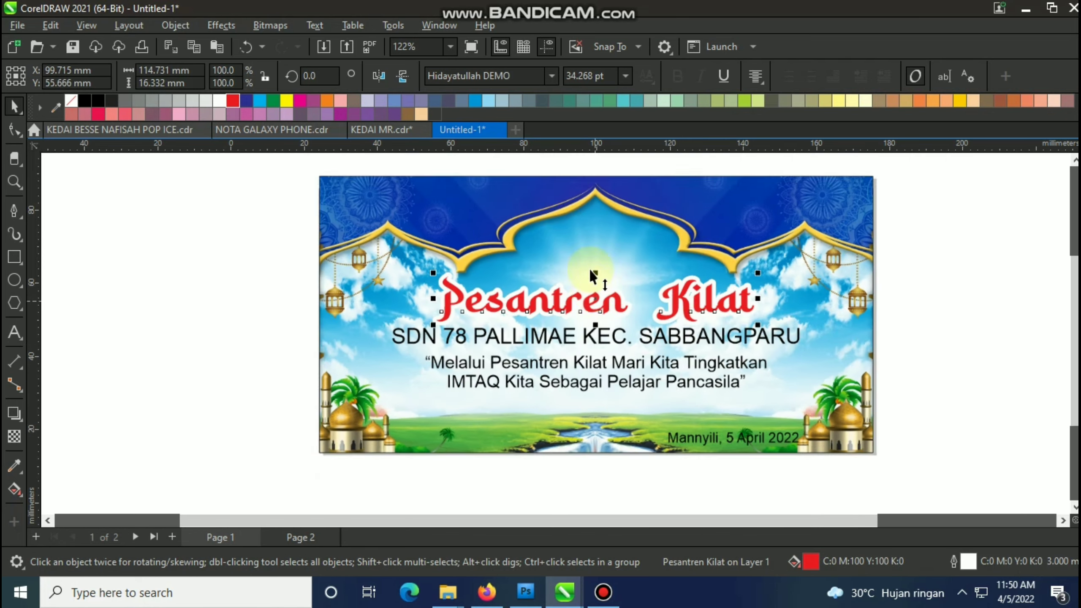
{"action": "left_click", "coordinate": [594, 277], "text": "shift"}
{"action": "key", "text": "c"}
{"action": "left_click", "coordinate": [910, 310]}
Step: Change the font of the "SDN 78 PALLIMAE KEC. SABBANGPARU" line to Aurora BdCn BT
{"action": "left_click", "coordinate": [583, 333]}
{"action": "scroll", "coordinate": [565, 338], "scroll_direction": "up", "scroll_amount": 2}
{"action": "left_click", "coordinate": [566, 340]}
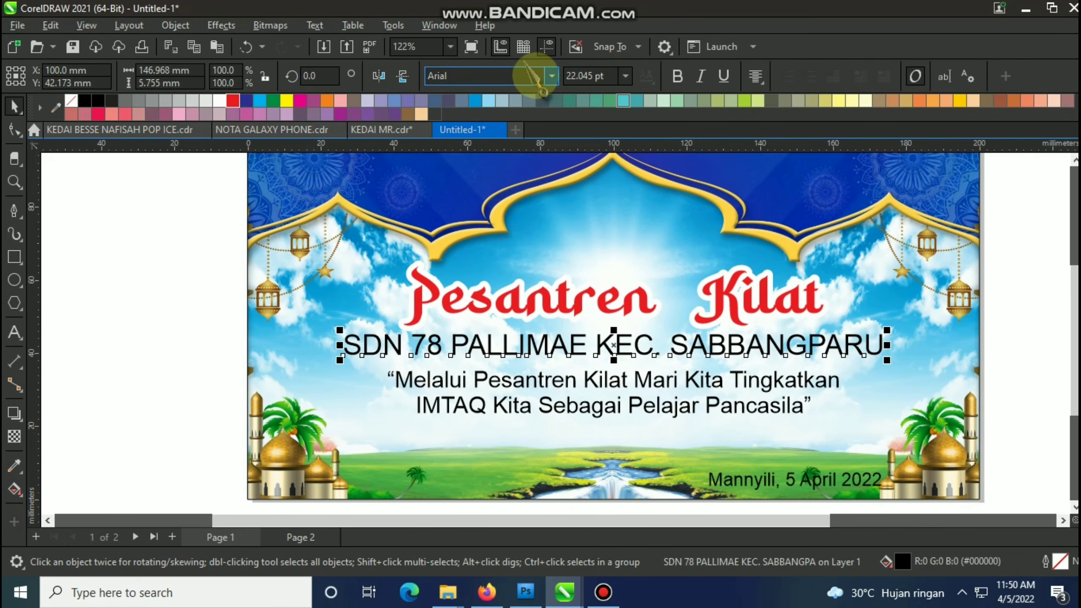
{"action": "left_click", "coordinate": [551, 75]}
{"action": "scroll", "coordinate": [529, 263], "scroll_direction": "down", "scroll_amount": 5}
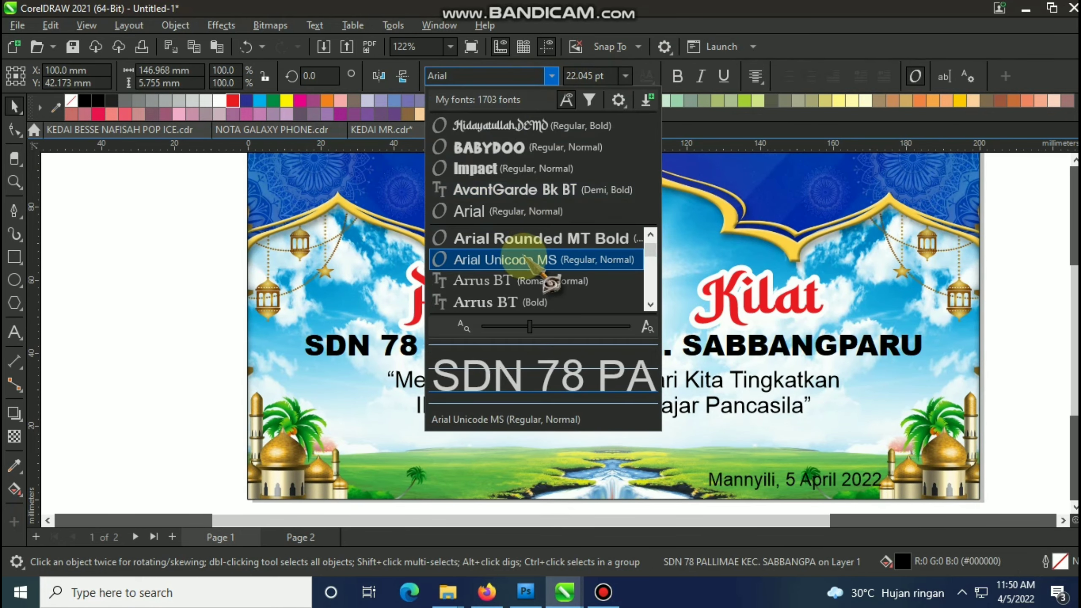
{"action": "scroll", "coordinate": [530, 263], "scroll_direction": "up", "scroll_amount": 4}
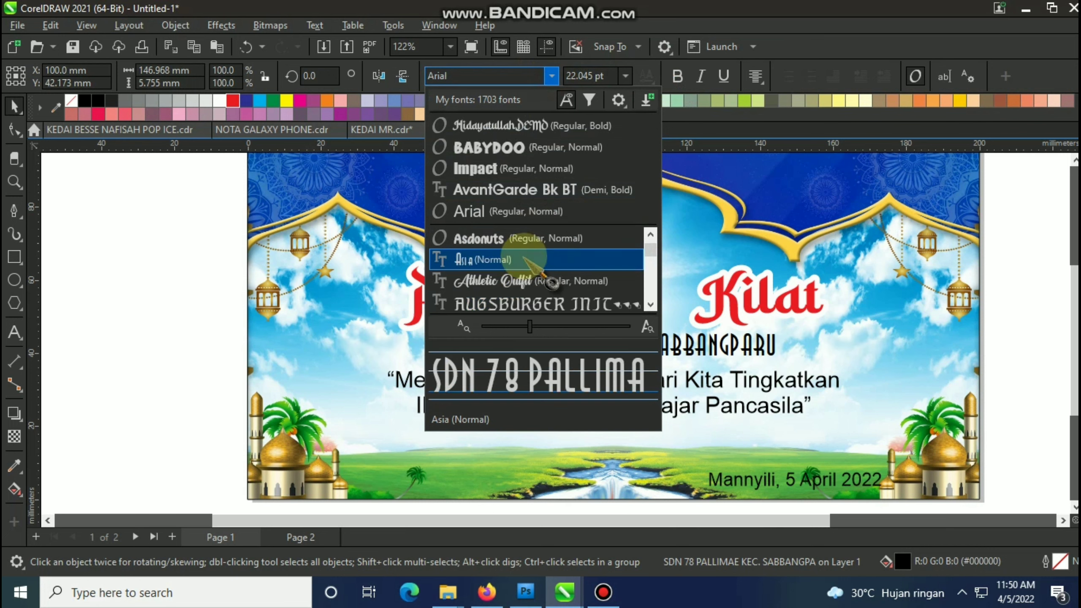
{"action": "scroll", "coordinate": [530, 263], "scroll_direction": "up", "scroll_amount": 1}
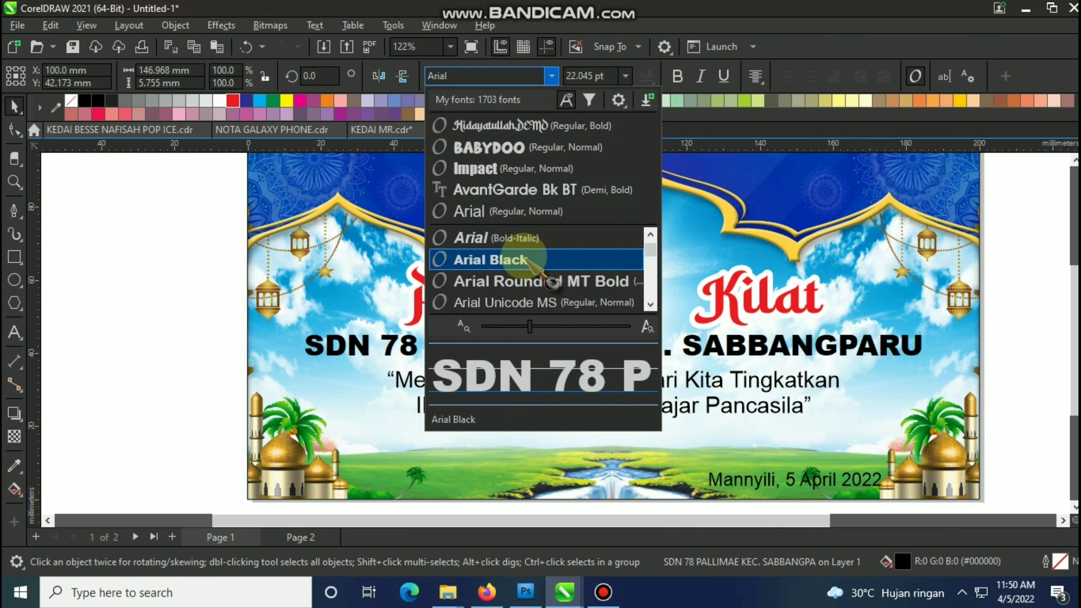
{"action": "scroll", "coordinate": [530, 263], "scroll_direction": "down", "scroll_amount": 4}
{"action": "scroll", "coordinate": [530, 263], "scroll_direction": "down", "scroll_amount": 2}
{"action": "scroll", "coordinate": [529, 263], "scroll_direction": "up", "scroll_amount": 2}
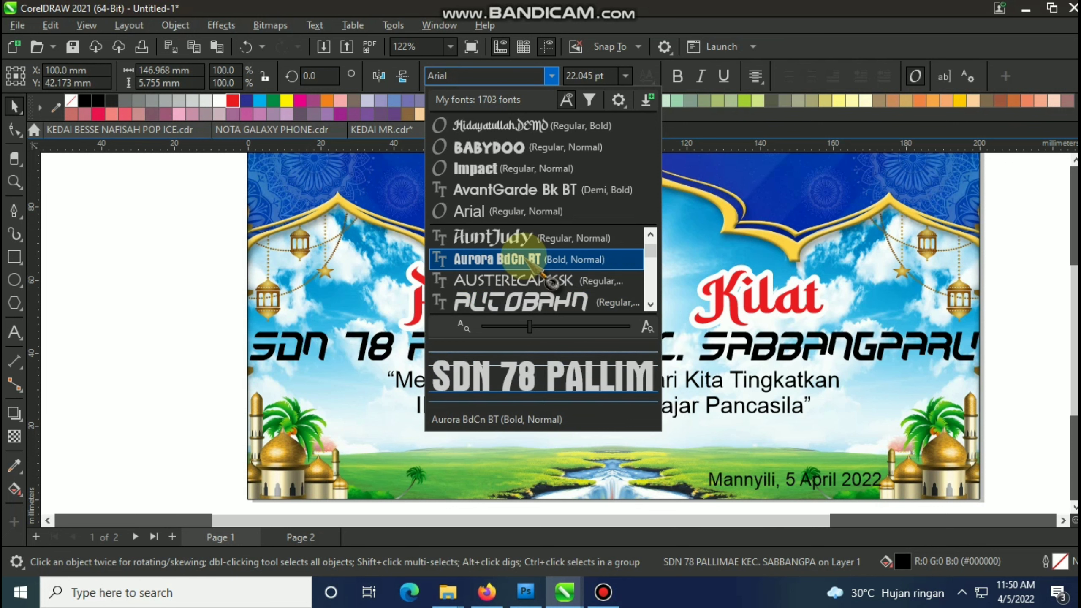
{"action": "left_click", "coordinate": [529, 260]}
Step: Leave text editing and move the two-line slogan lower, away from the school line
{"action": "left_click", "coordinate": [680, 364]}
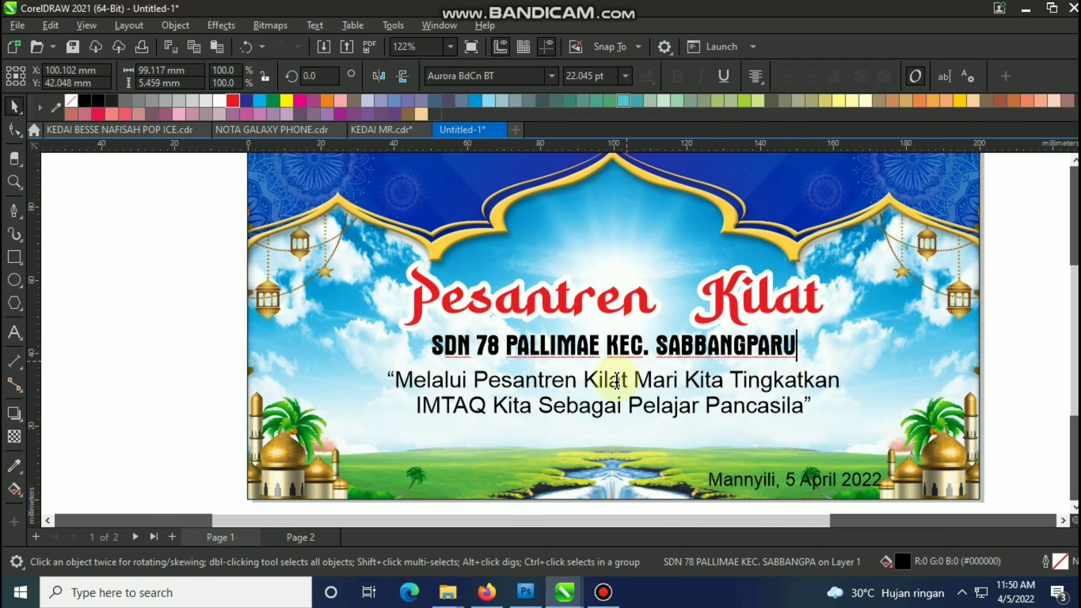
{"action": "left_click", "coordinate": [616, 380]}
{"action": "left_click", "coordinate": [14, 106]}
{"action": "left_click", "coordinate": [682, 394]}
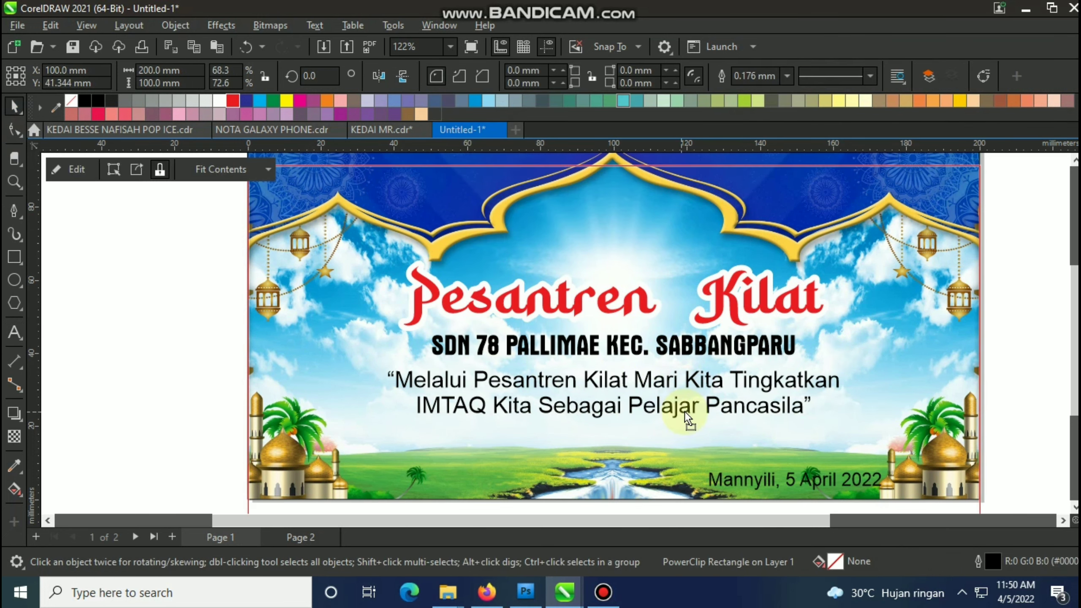
{"action": "left_click_drag", "start_coordinate": [652, 381], "coordinate": [652, 400]}
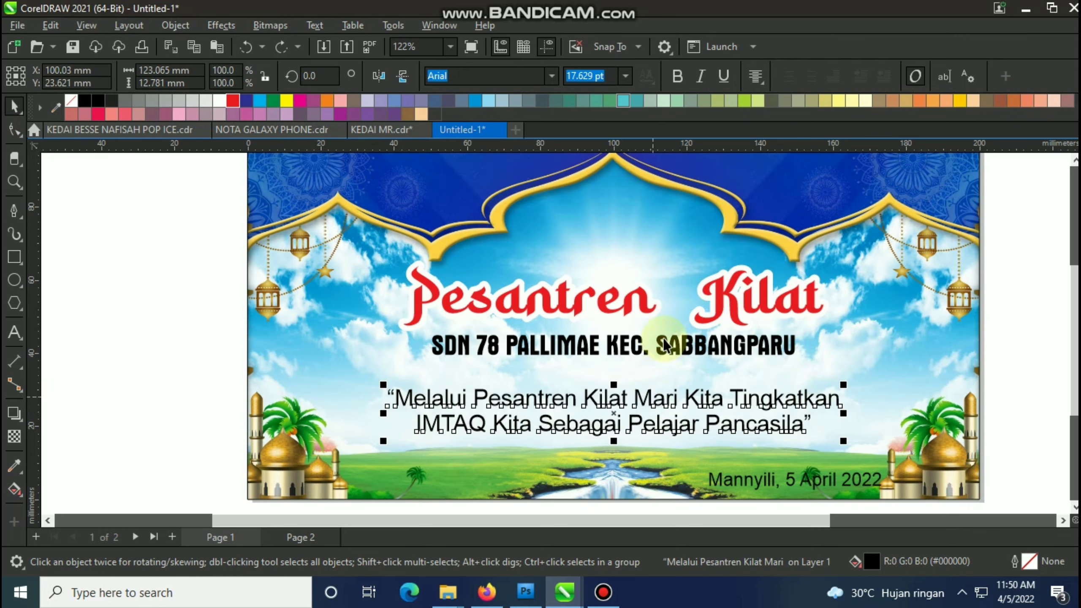
Step: Split the school text into two lines by inserting a line break before "KEC. SABBANGPARU"
{"action": "left_click", "coordinate": [664, 344]}
{"action": "key", "text": "F8"}
{"action": "left_click", "coordinate": [608, 346]}
{"action": "key", "text": "Return"}
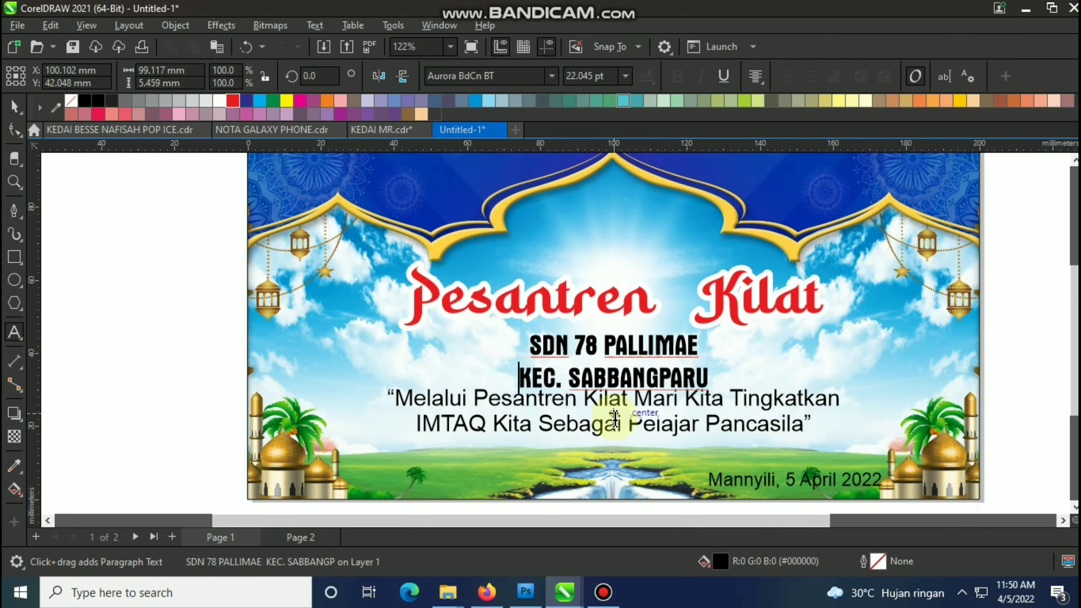
Step: Append "KAB. WAJO" to the second school line and separate the two lines into individual text objects
{"action": "left_click", "coordinate": [707, 377]}
{"action": "type", "text": "KAB. WAJO"}
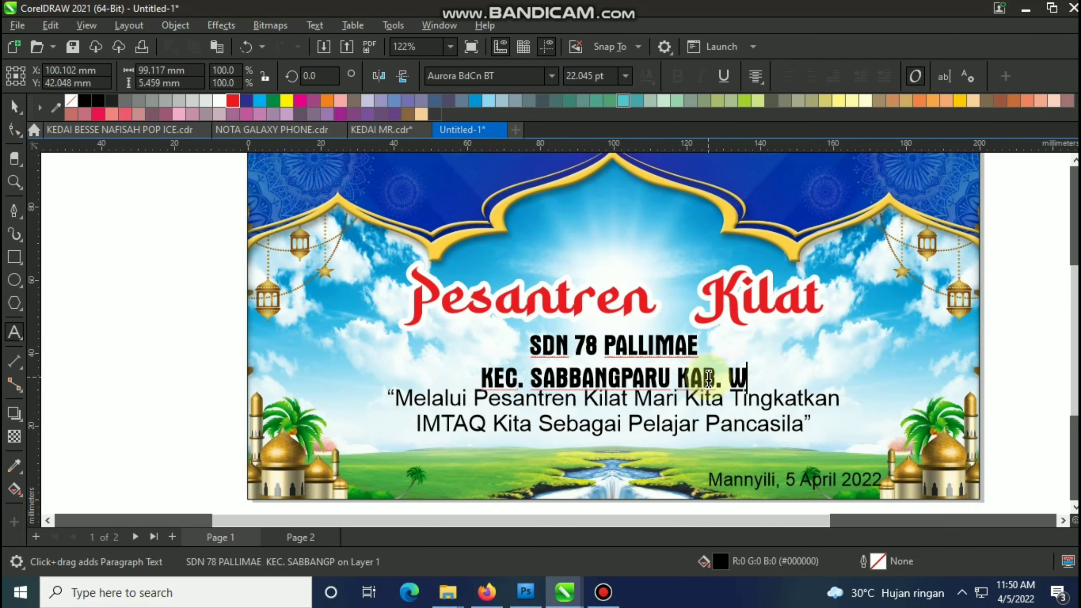
{"action": "left_click", "coordinate": [15, 106]}
{"action": "left_click", "coordinate": [528, 374]}
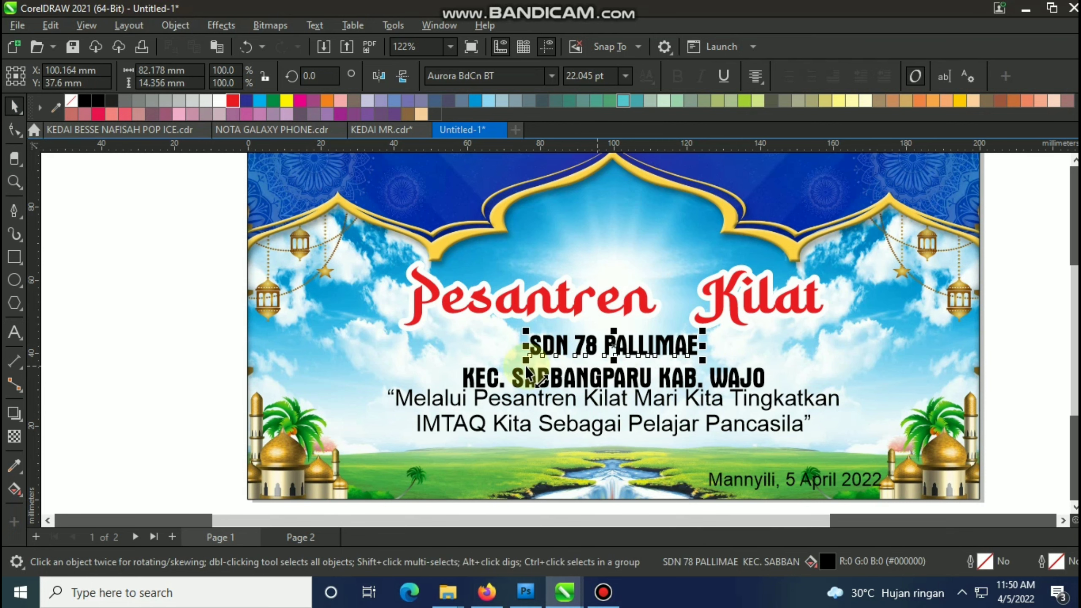
Step: Enlarge the "SDN 78 PALLIMAE" line to about 160% and move the district line up close beneath it
{"action": "left_click_drag", "start_coordinate": [528, 357], "coordinate": [476, 365]}
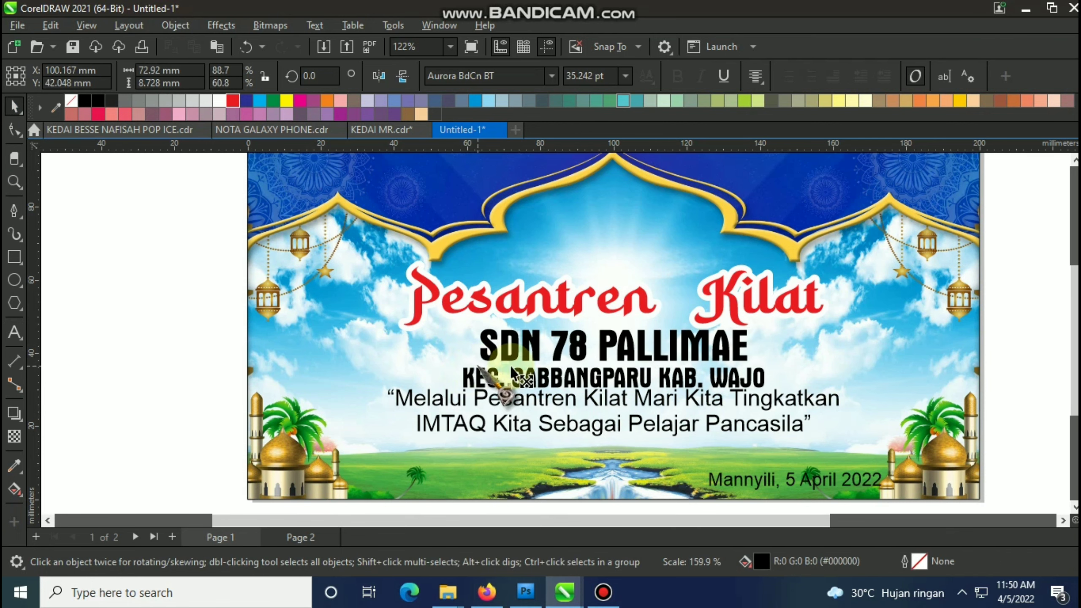
{"action": "left_click", "coordinate": [616, 378], "text": "shift"}
{"action": "scroll", "coordinate": [617, 377], "scroll_direction": "up", "scroll_amount": 1}
{"action": "left_click_drag", "start_coordinate": [612, 399], "coordinate": [612, 382]}
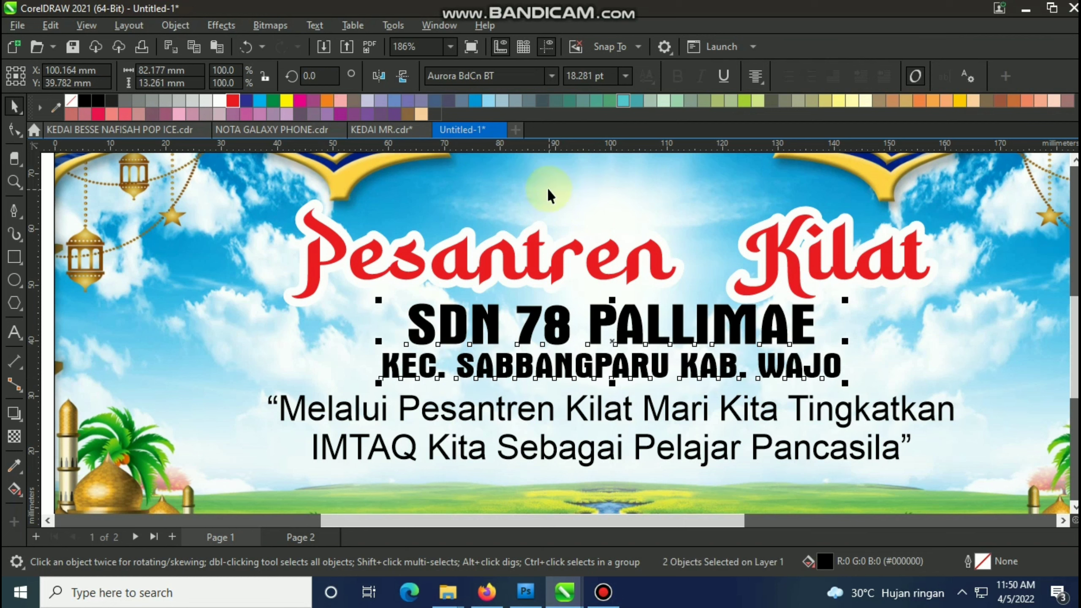
Step: Change the font of both school lines to AvantGarde Bk BT (Demi, Bold) and scale them down slightly
{"action": "left_click", "coordinate": [527, 84]}
{"action": "type", "text": "A"}
{"action": "key", "text": "Return"}
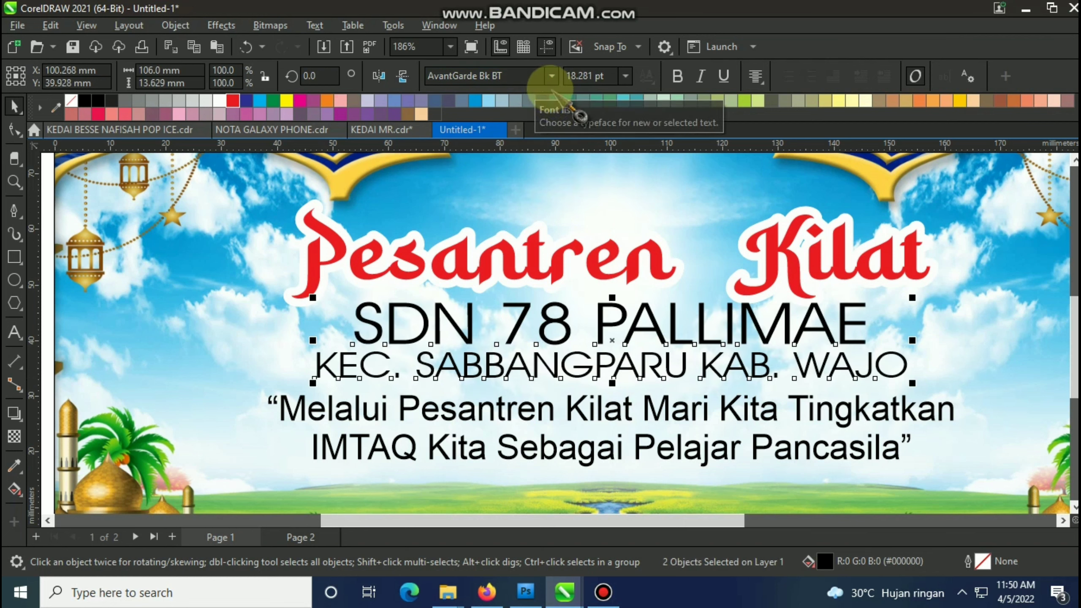
{"action": "left_click", "coordinate": [551, 76]}
{"action": "scroll", "coordinate": [514, 261], "scroll_direction": "down", "scroll_amount": 2}
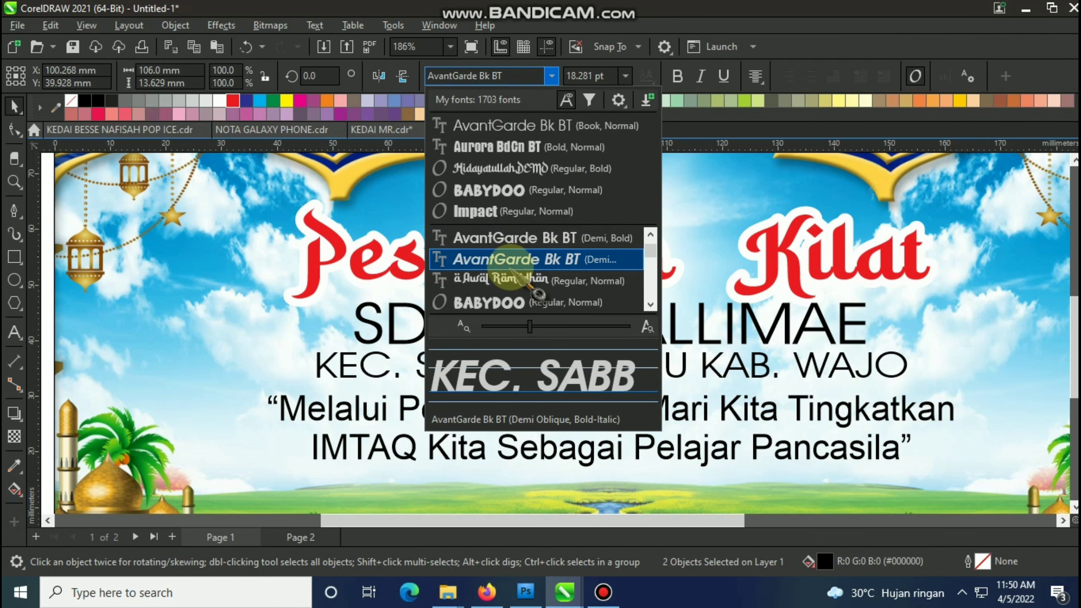
{"action": "left_click", "coordinate": [515, 237]}
{"action": "scroll", "coordinate": [907, 396], "scroll_direction": "down", "scroll_amount": 1}
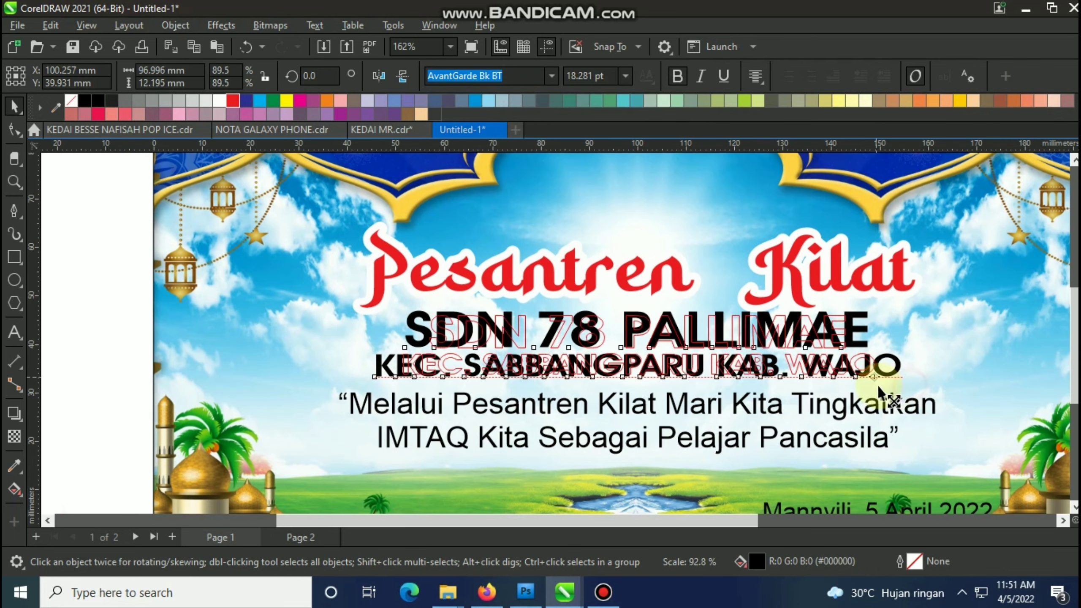
Step: Change the font of the two-line slogan to Arrus BT (Roman, Normal)
{"action": "left_click", "coordinate": [647, 410]}
{"action": "left_click", "coordinate": [550, 76]}
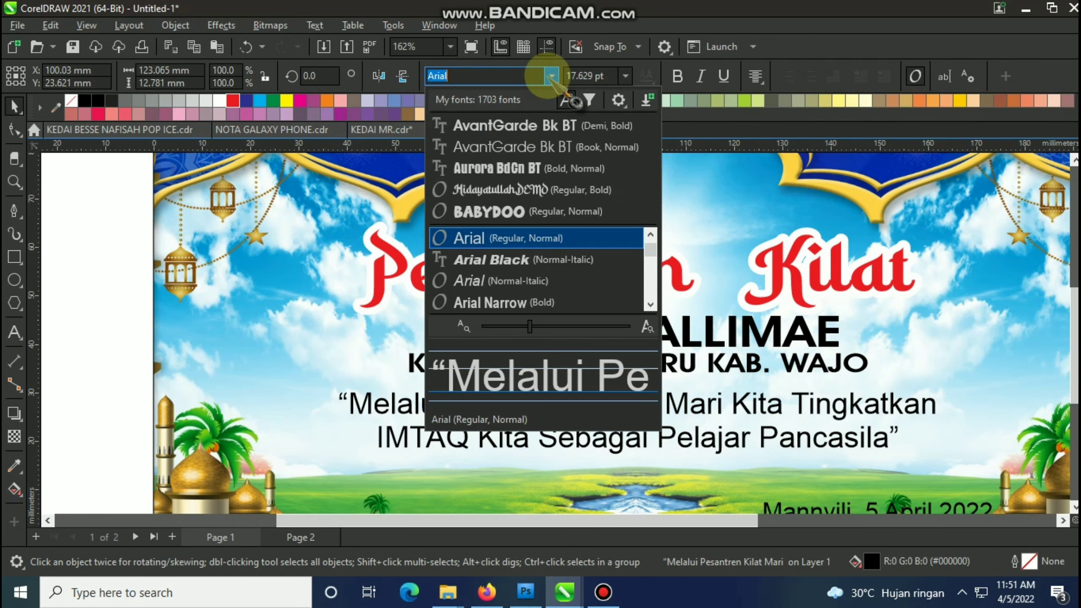
{"action": "scroll", "coordinate": [535, 290], "scroll_direction": "down", "scroll_amount": 3}
{"action": "scroll", "coordinate": [513, 271], "scroll_direction": "down", "scroll_amount": 1}
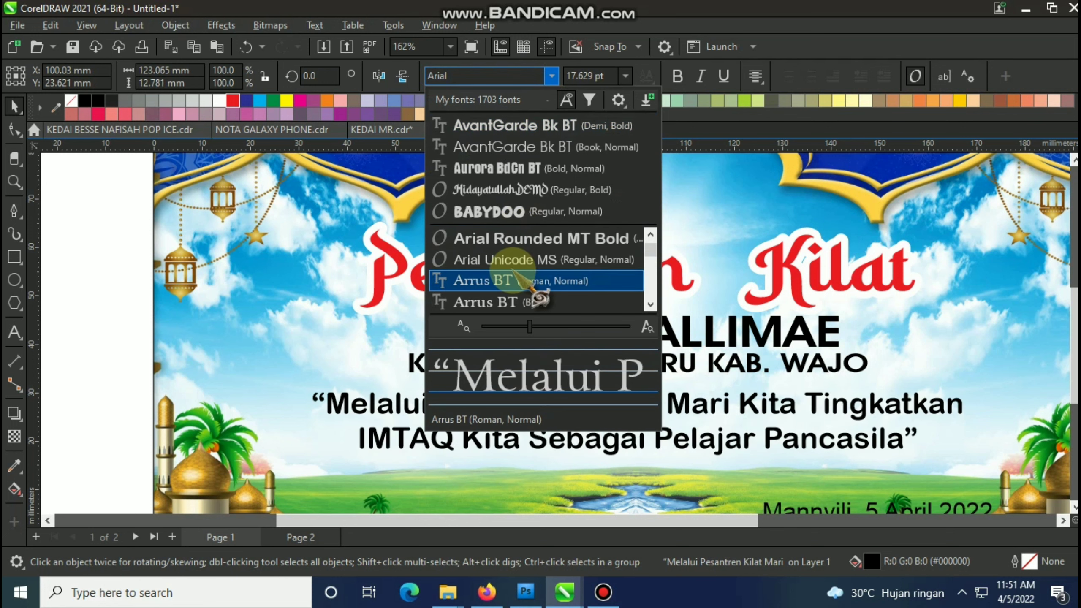
{"action": "scroll", "coordinate": [513, 271], "scroll_direction": "up", "scroll_amount": 1}
{"action": "scroll", "coordinate": [512, 271], "scroll_direction": "down", "scroll_amount": 1}
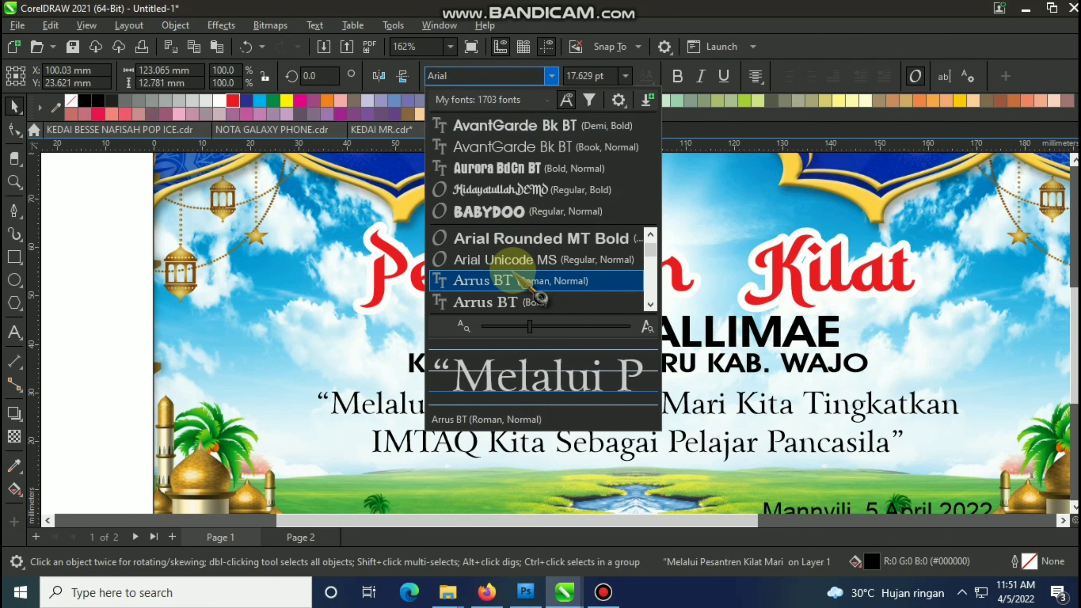
{"action": "left_click", "coordinate": [521, 277]}
Step: Shrink the slogan to about 91 mm wide and move it slightly lower beneath the school lines
{"action": "scroll", "coordinate": [779, 441], "scroll_direction": "down", "scroll_amount": 2}
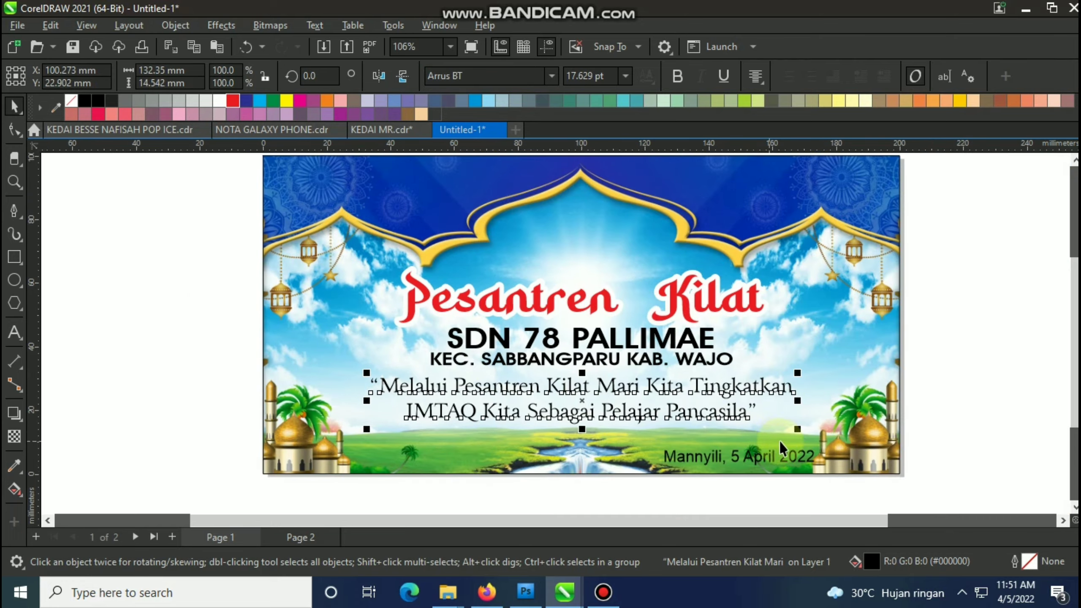
{"action": "left_click_drag", "start_coordinate": [797, 429], "coordinate": [731, 421]}
{"action": "scroll", "coordinate": [568, 393], "scroll_direction": "up", "scroll_amount": 3}
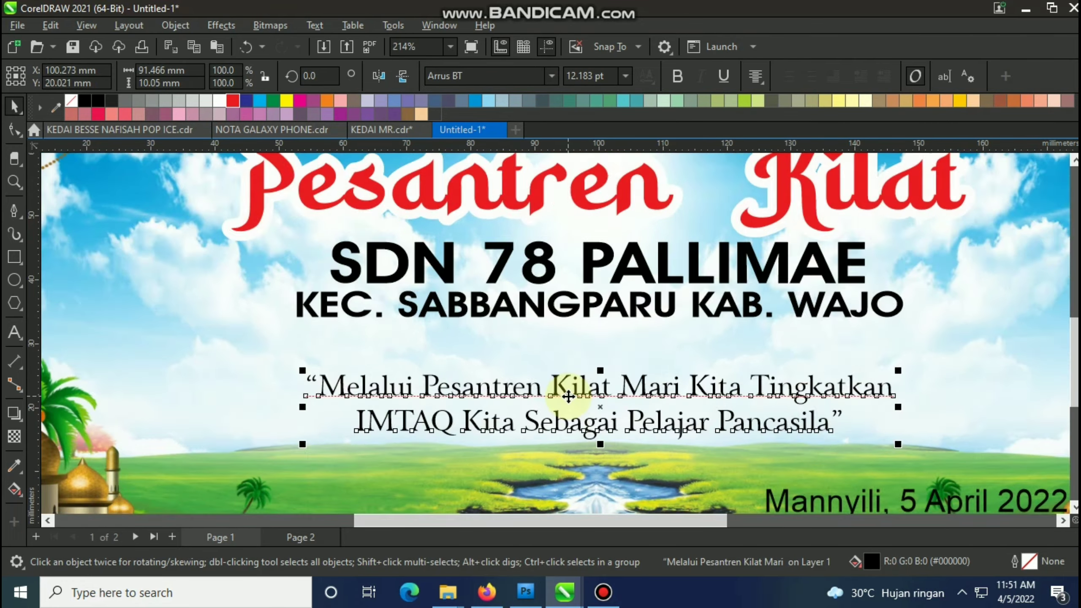
Step: Duplicate the slogan, replace the copy's text with "Tema", and place it just before the slogan's first line
{"action": "scroll", "coordinate": [568, 396], "scroll_direction": "down", "scroll_amount": 1}
{"action": "left_click_drag", "start_coordinate": [568, 396], "coordinate": [479, 391]}
{"action": "right_click", "coordinate": [478, 391]}
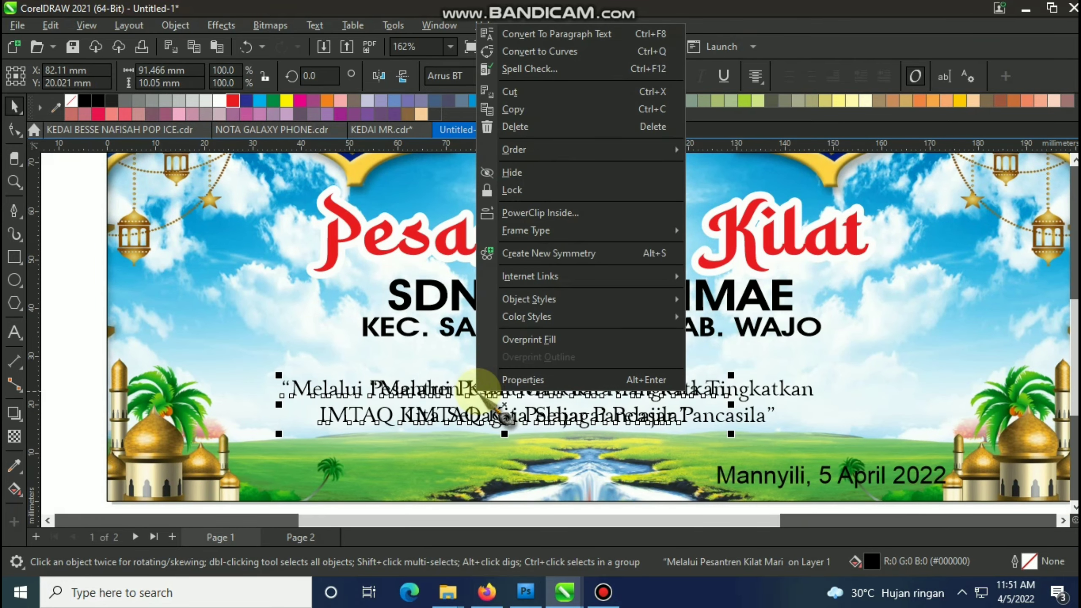
{"action": "double_click", "coordinate": [348, 395]}
{"action": "key", "text": "ctrl+a"}
{"action": "type", "text": "t"}
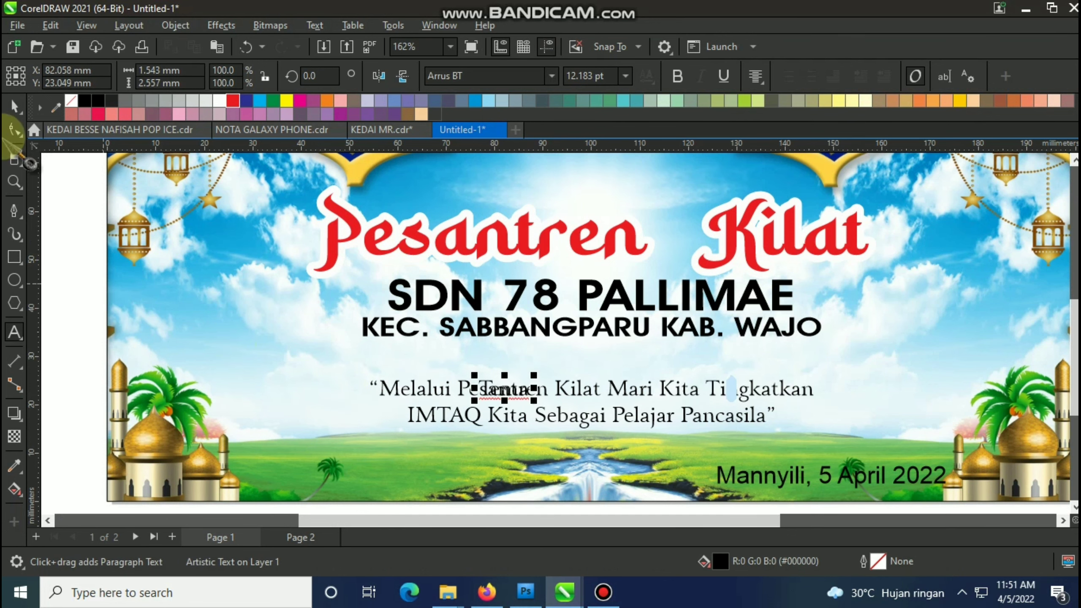
{"action": "left_click_drag", "start_coordinate": [506, 390], "coordinate": [340, 389]}
{"action": "scroll", "coordinate": [342, 389], "scroll_direction": "up", "scroll_amount": 2}
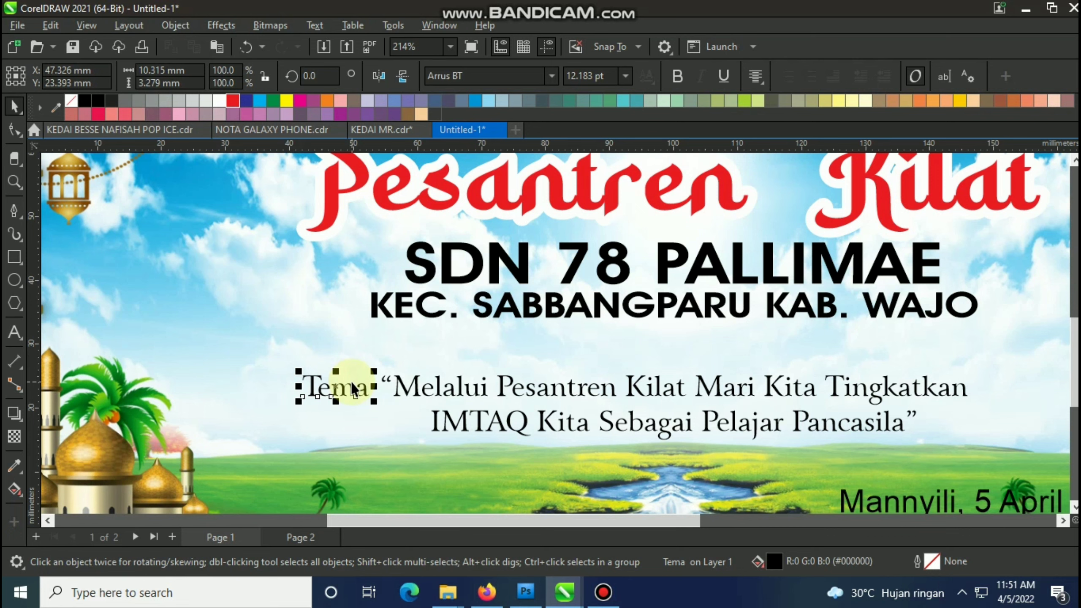
Step: Change the "Tema" label's font to Hidayatullah DEMO and add a colon after the word
{"action": "scroll", "coordinate": [349, 399], "scroll_direction": "up", "scroll_amount": 2}
{"action": "mouse_move", "coordinate": [366, 392]}
{"action": "left_mouse_down"}
{"action": "mouse_move", "coordinate": [345, 387]}
{"action": "mouse_move", "coordinate": [354, 397]}
{"action": "left_mouse_up"}
{"action": "key", "text": "ctrl+z"}
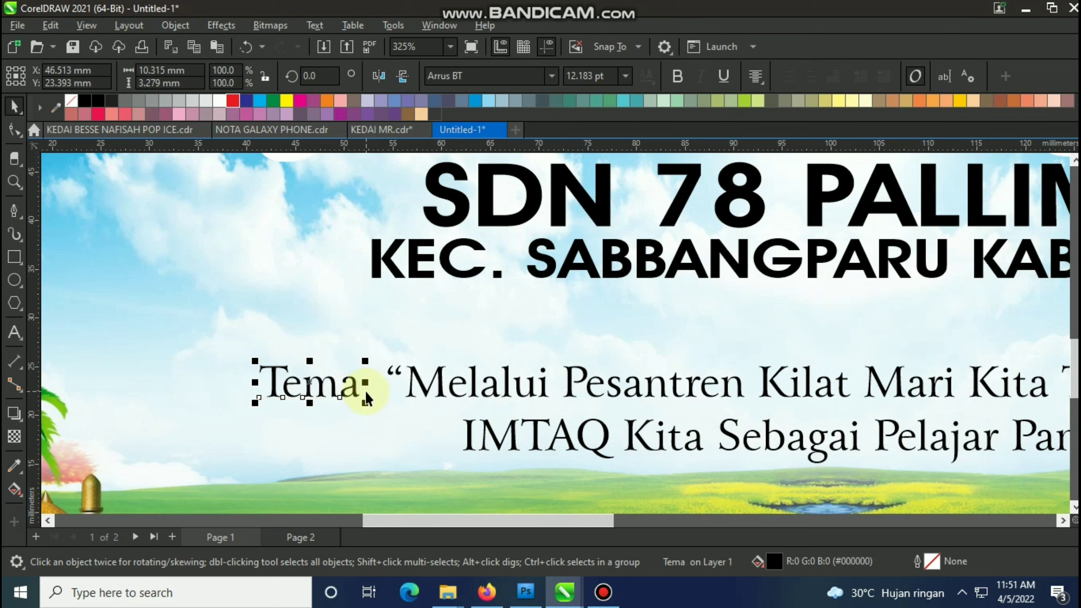
{"action": "left_click", "coordinate": [551, 76]}
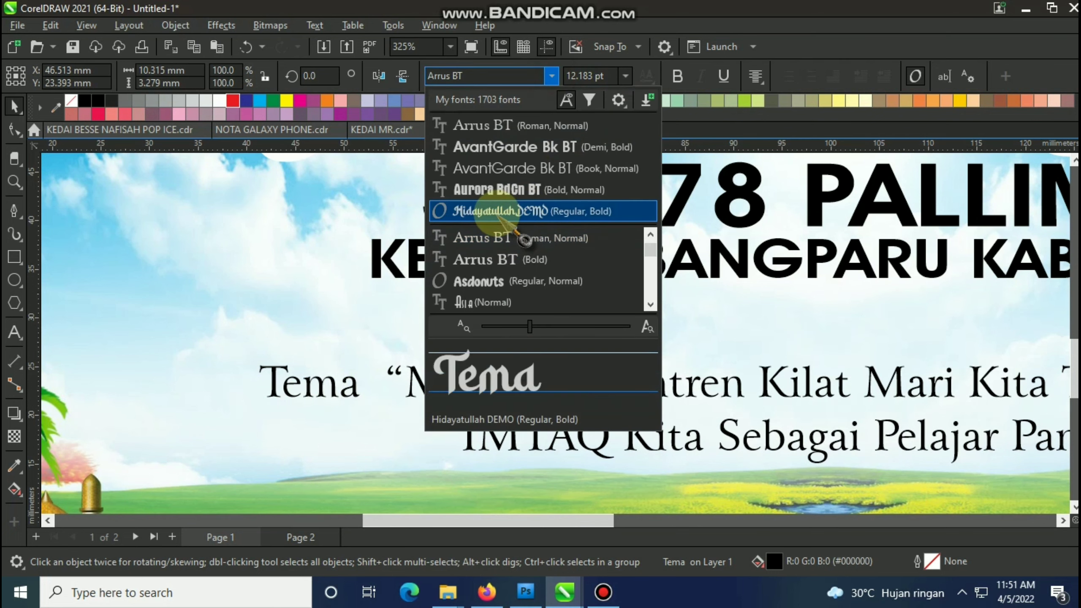
{"action": "left_click", "coordinate": [496, 213]}
{"action": "key", "text": "F8"}
{"action": "type", "text": ":"}
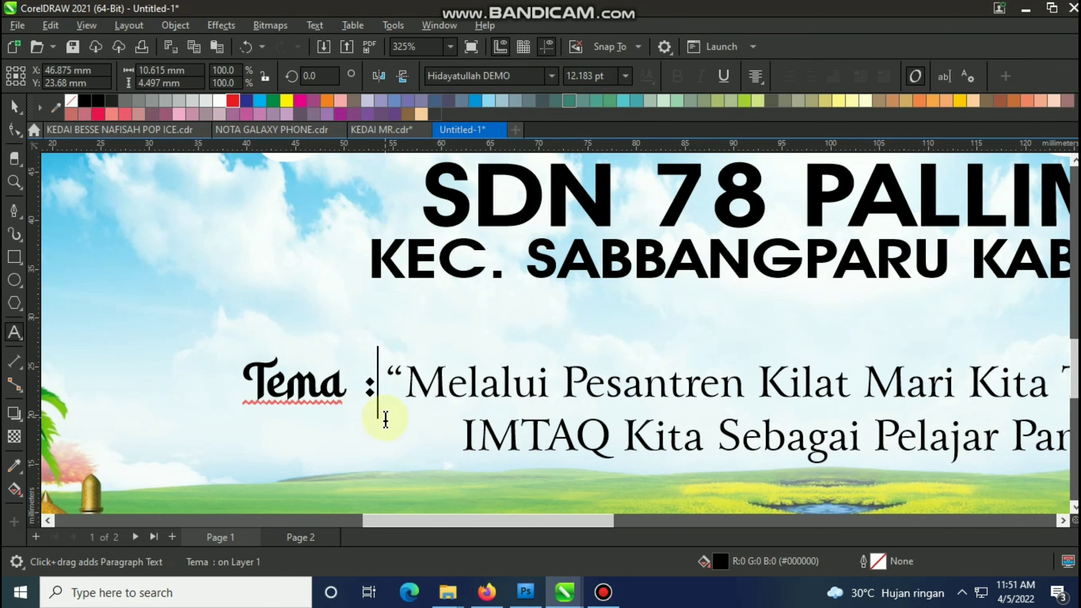
{"action": "key", "text": "ctrl+space"}
Step: Group the "Tema :" label together with the two-line slogan
{"action": "scroll", "coordinate": [448, 375], "scroll_direction": "down", "scroll_amount": 2}
{"action": "left_click", "coordinate": [417, 377]}
{"action": "left_click", "coordinate": [392, 379], "text": "shift"}
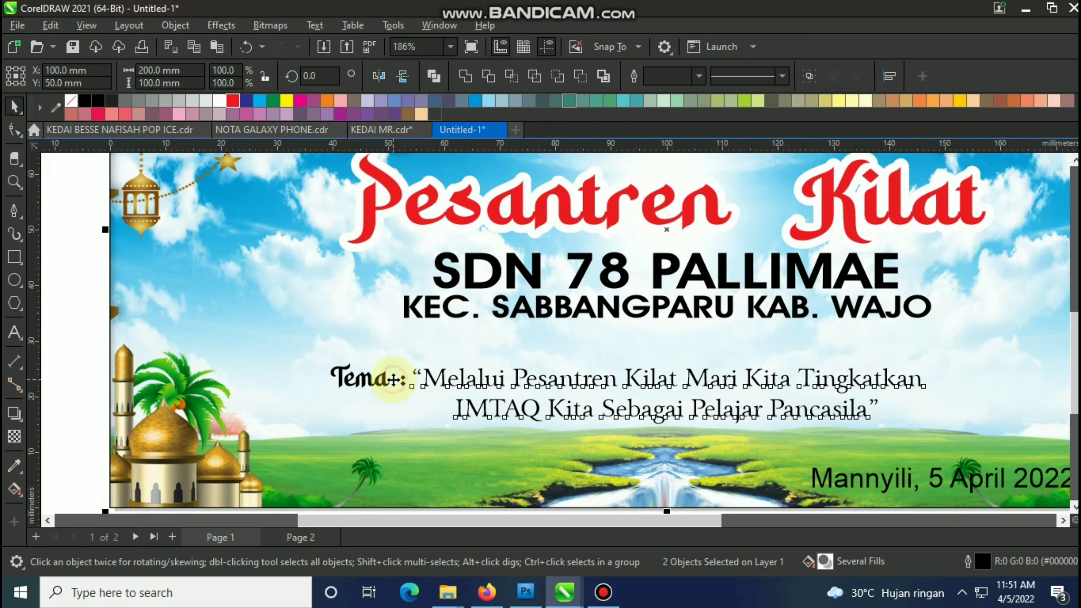
{"action": "left_click", "coordinate": [383, 380]}
{"action": "left_click", "coordinate": [482, 388], "text": "shift"}
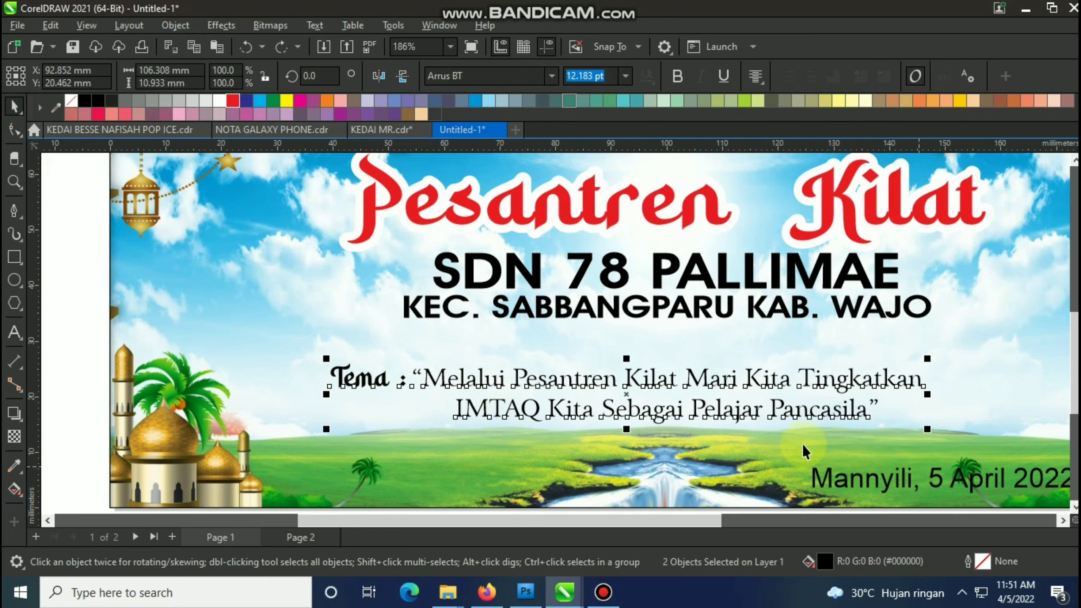
{"action": "key", "text": "ctrl+g"}
Step: Give the grouped theme text a white 2.5 mm outline placed behind the fill
{"action": "scroll", "coordinate": [802, 445], "scroll_direction": "down", "scroll_amount": 1}
{"action": "scroll", "coordinate": [731, 417], "scroll_direction": "up", "scroll_amount": 1}
{"action": "key", "text": "F12"}
{"action": "left_click", "coordinate": [467, 201]}
{"action": "left_click", "coordinate": [446, 334]}
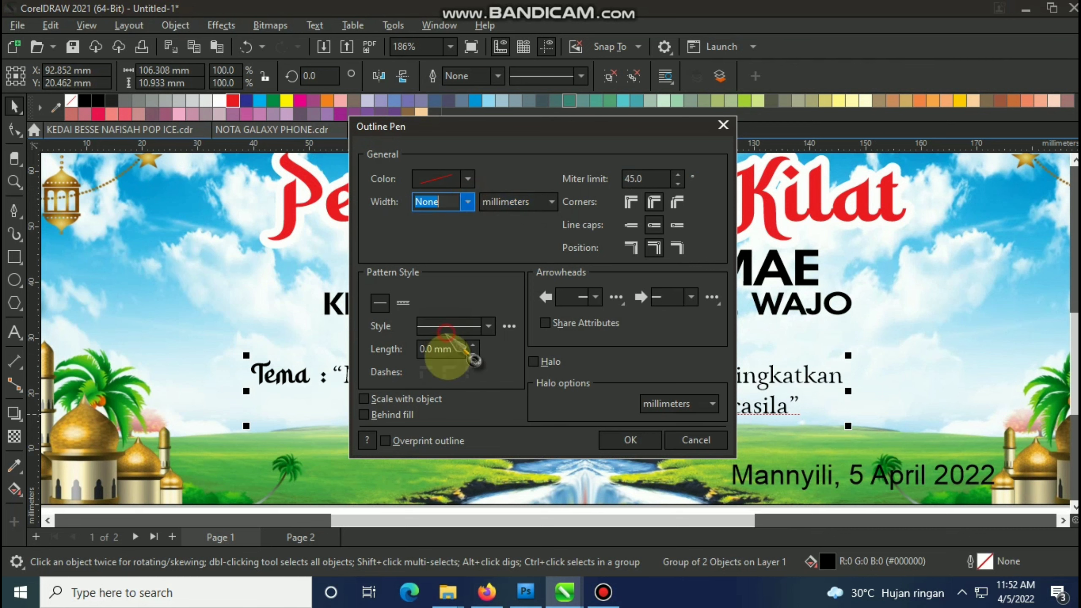
{"action": "type", "text": "2.5"}
{"action": "left_click", "coordinate": [364, 414]}
{"action": "left_click", "coordinate": [630, 440]}
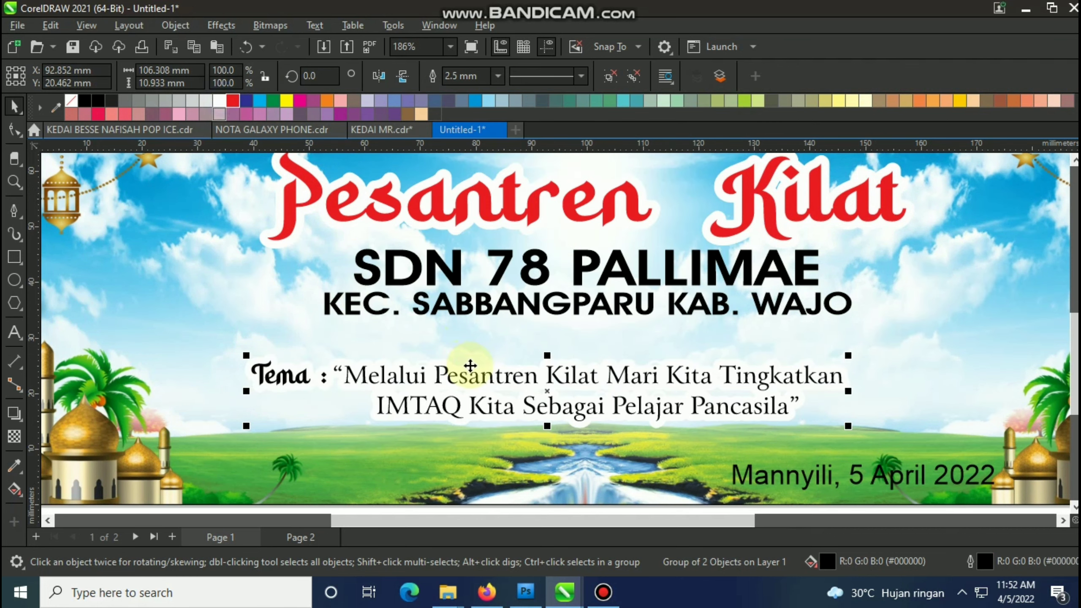
Step: Thin the theme text's outline, trying 2.0 mm before settling on 1.0 mm
{"action": "key", "text": "F12"}
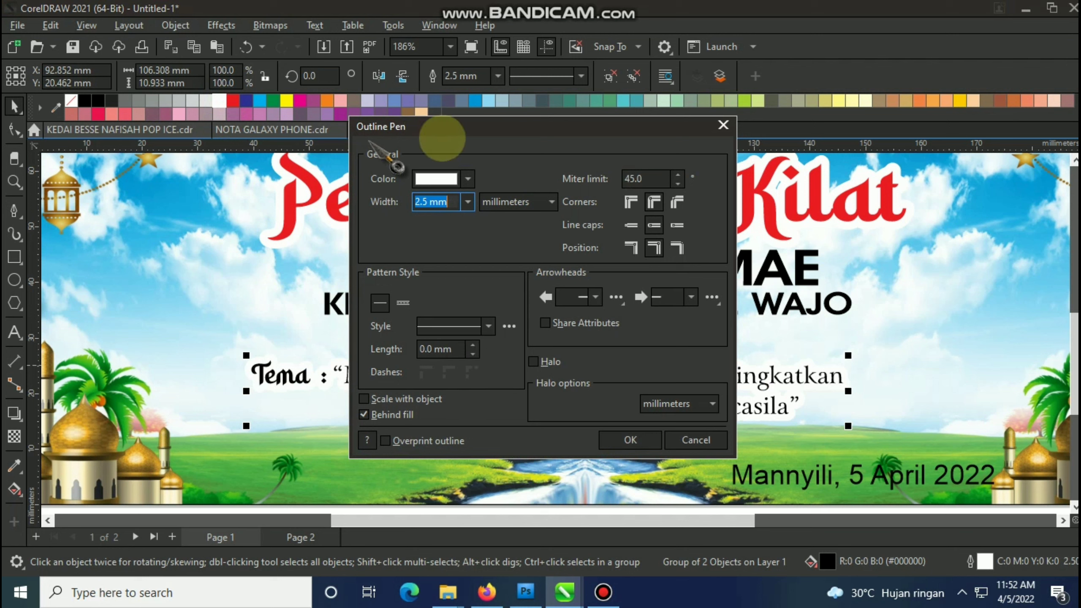
{"action": "left_click", "coordinate": [467, 201]}
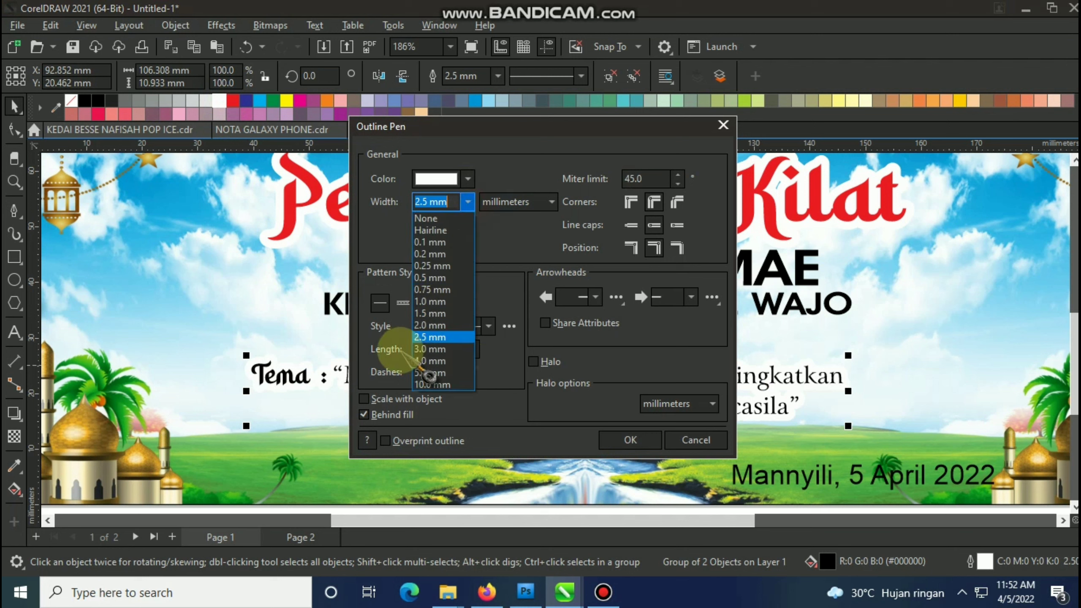
{"action": "left_click", "coordinate": [430, 325]}
{"action": "left_click", "coordinate": [646, 441]}
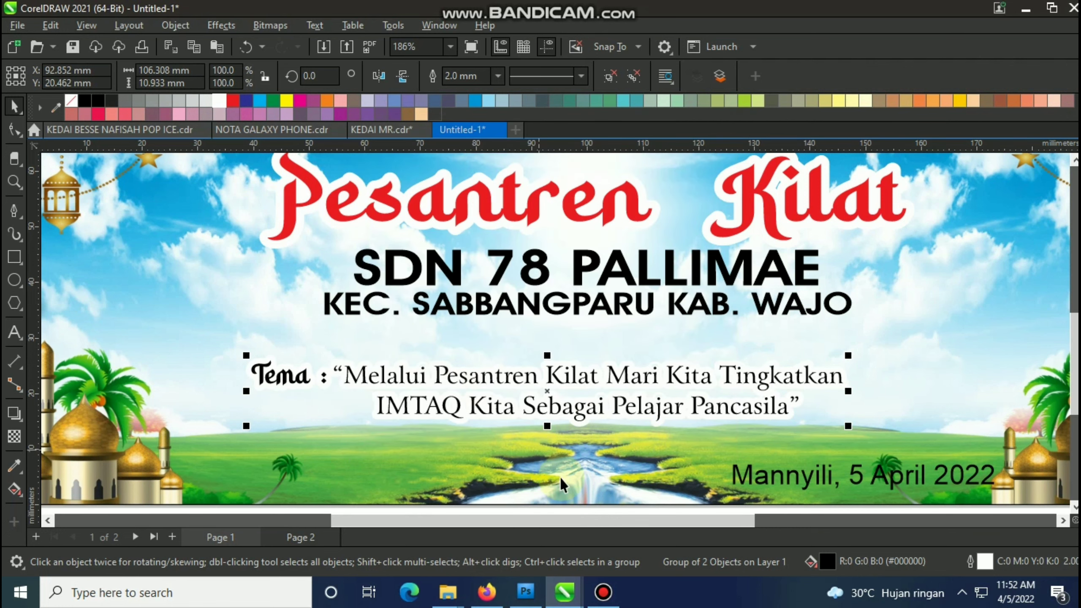
{"action": "key", "text": "F12"}
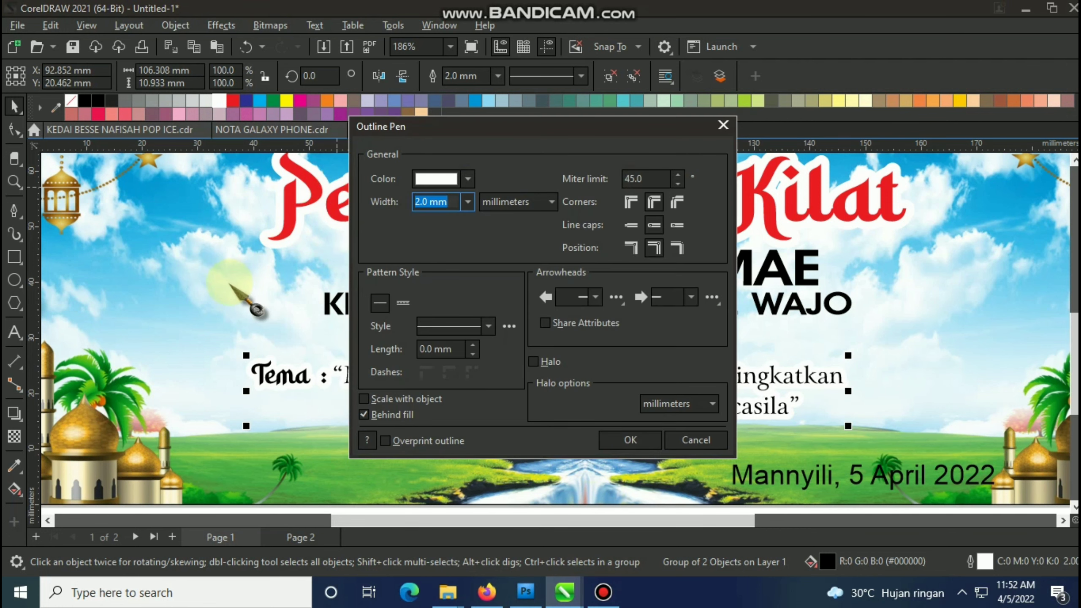
{"action": "key", "text": "Return"}
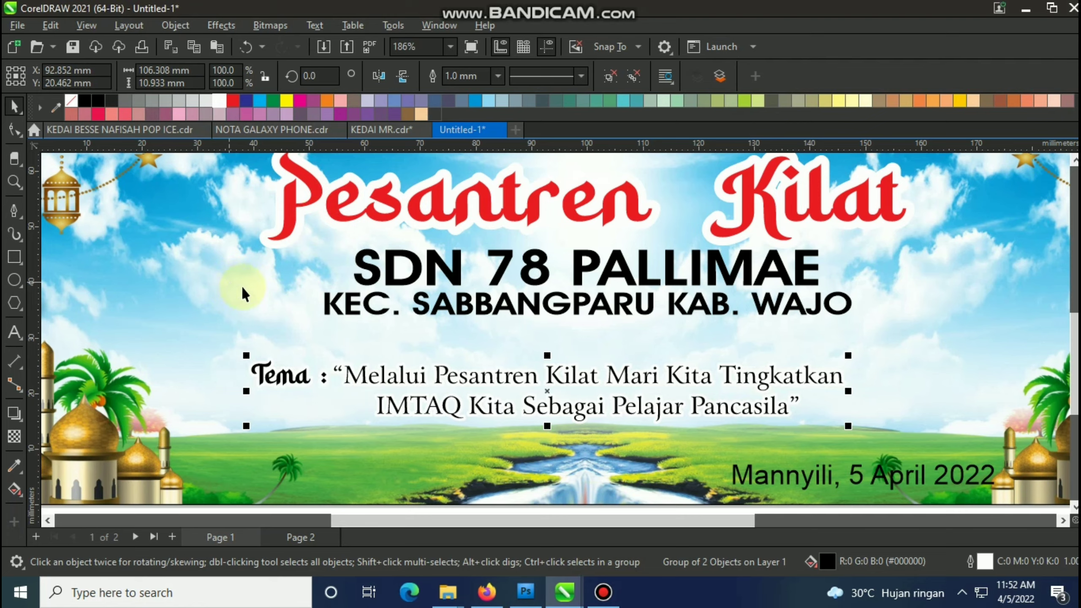
Step: Make the slogan inside the group bold and scale it down slightly so it clears the "Tema :" label
{"action": "scroll", "coordinate": [496, 332], "scroll_direction": "down", "scroll_amount": 2}
{"action": "scroll", "coordinate": [464, 366], "scroll_direction": "up", "scroll_amount": 1}
{"action": "left_click", "coordinate": [461, 383], "text": "ctrl"}
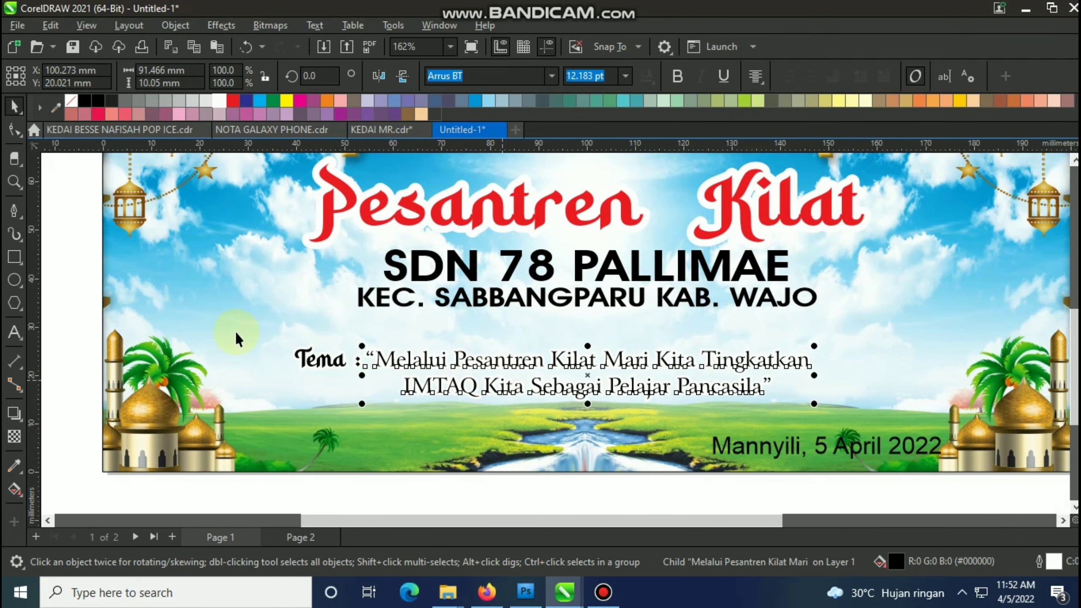
{"action": "left_click", "coordinate": [677, 76]}
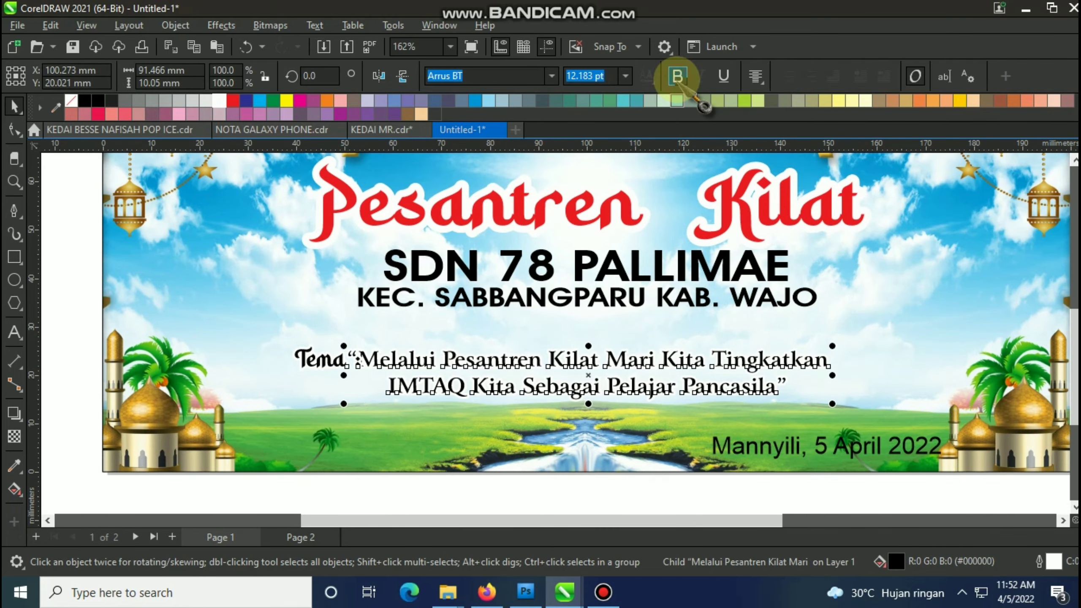
{"action": "left_click_drag", "start_coordinate": [356, 379], "coordinate": [364, 384]}
{"action": "scroll", "coordinate": [364, 384], "scroll_direction": "down", "scroll_amount": 1}
{"action": "left_click", "coordinate": [169, 314]}
{"action": "scroll", "coordinate": [494, 357], "scroll_direction": "up", "scroll_amount": 1}
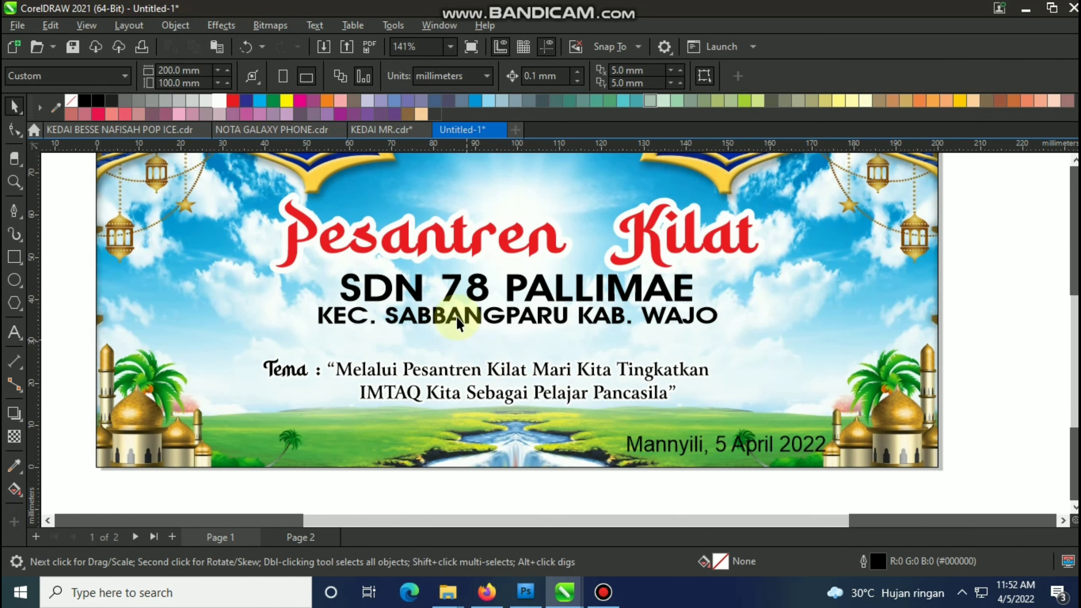
Step: Narrow the "KEC. SABBANGPARU KAB. WAJO" line to match the school name's width and align their horizontal centres
{"action": "left_click", "coordinate": [456, 317]}
{"action": "left_click_drag", "start_coordinate": [722, 315], "coordinate": [698, 321], "text": "shift"}
{"action": "left_click", "coordinate": [545, 298], "text": "shift"}
{"action": "key", "text": "c"}
{"action": "mouse_move", "coordinate": [518, 334]}
{"action": "left_mouse_down"}
{"action": "mouse_move", "coordinate": [529, 342]}
{"action": "mouse_move", "coordinate": [525, 326]}
{"action": "left_mouse_up"}
Step: Move the two school lines slightly lower to even out the spacing between the title and the theme text
{"action": "left_click", "coordinate": [524, 312]}
{"action": "scroll", "coordinate": [524, 312], "scroll_direction": "up", "scroll_amount": 1}
{"action": "left_click", "coordinate": [525, 315]}
{"action": "left_click_drag", "start_coordinate": [513, 274], "coordinate": [510, 286], "text": "ctrl"}
{"action": "left_click", "coordinate": [503, 336], "text": "shift"}
{"action": "scroll", "coordinate": [499, 338], "scroll_direction": "down", "scroll_amount": 3}
{"action": "left_click", "coordinate": [885, 332]}
{"action": "key", "text": "F4"}
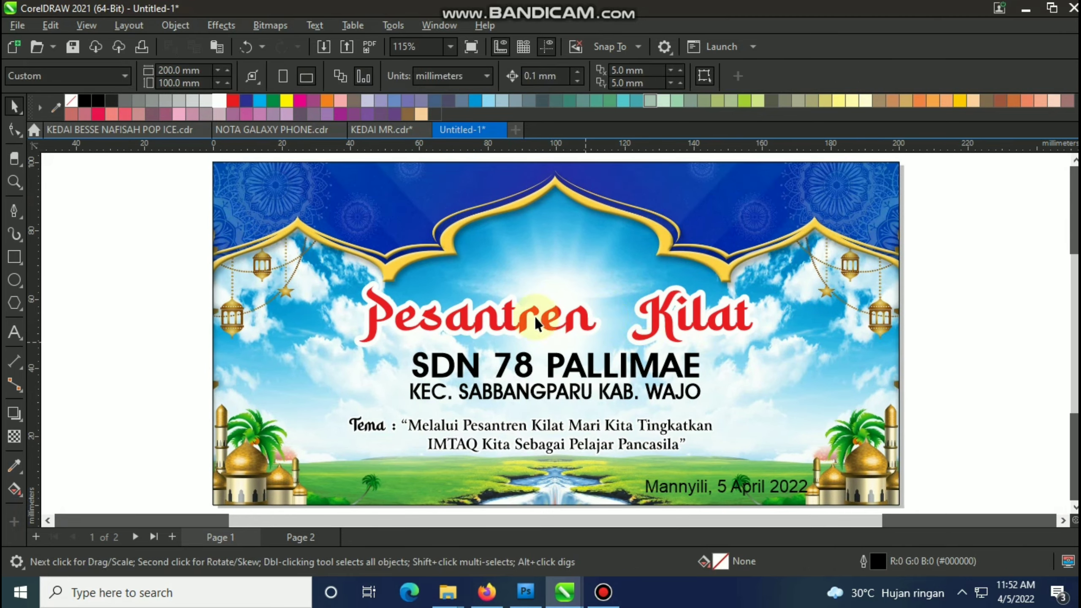
Step: Fill the "Pesantren Kilat" title with a vertical fountain fill running from red at the top to blue #0D00FF at the bottom
{"action": "left_click", "coordinate": [540, 317]}
{"action": "scroll", "coordinate": [616, 315], "scroll_direction": "up", "scroll_amount": 1}
{"action": "key", "text": "F11"}
{"action": "left_click", "coordinate": [423, 377]}
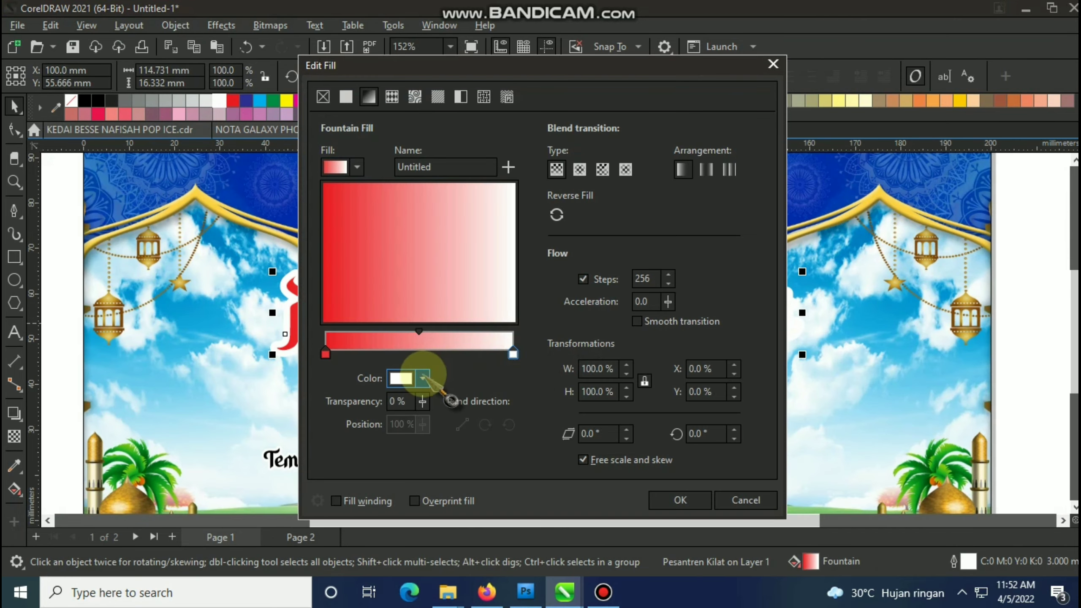
{"action": "left_click", "coordinate": [479, 276]}
{"action": "left_click", "coordinate": [468, 306]}
{"action": "left_click_drag", "start_coordinate": [479, 276], "coordinate": [534, 137]}
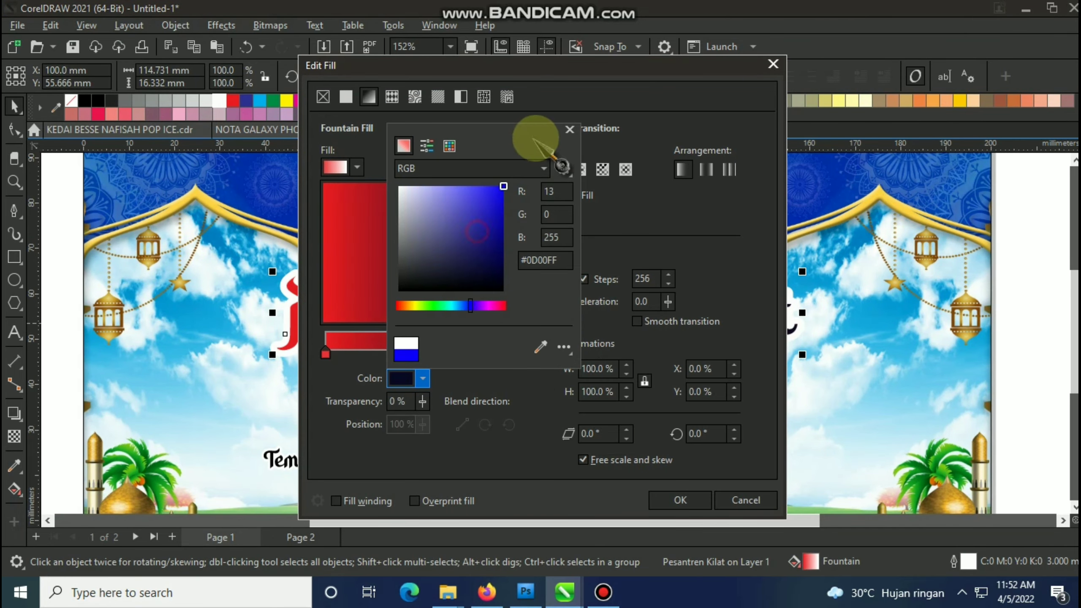
{"action": "left_click", "coordinate": [570, 130]}
{"action": "left_click_drag", "start_coordinate": [419, 217], "coordinate": [433, 319]}
{"action": "left_click", "coordinate": [655, 496]}
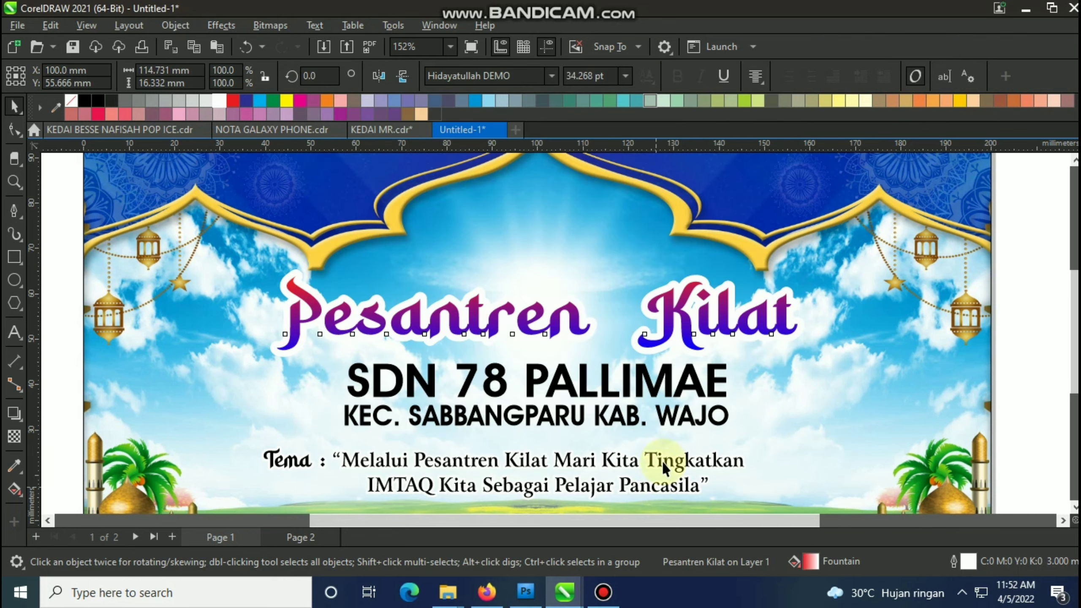
Step: Fill the "SDN 78 PALLIMAE" line with red
{"action": "scroll", "coordinate": [622, 375], "scroll_direction": "down", "scroll_amount": 2}
{"action": "scroll", "coordinate": [622, 374], "scroll_direction": "up", "scroll_amount": 1}
{"action": "left_click", "coordinate": [578, 377]}
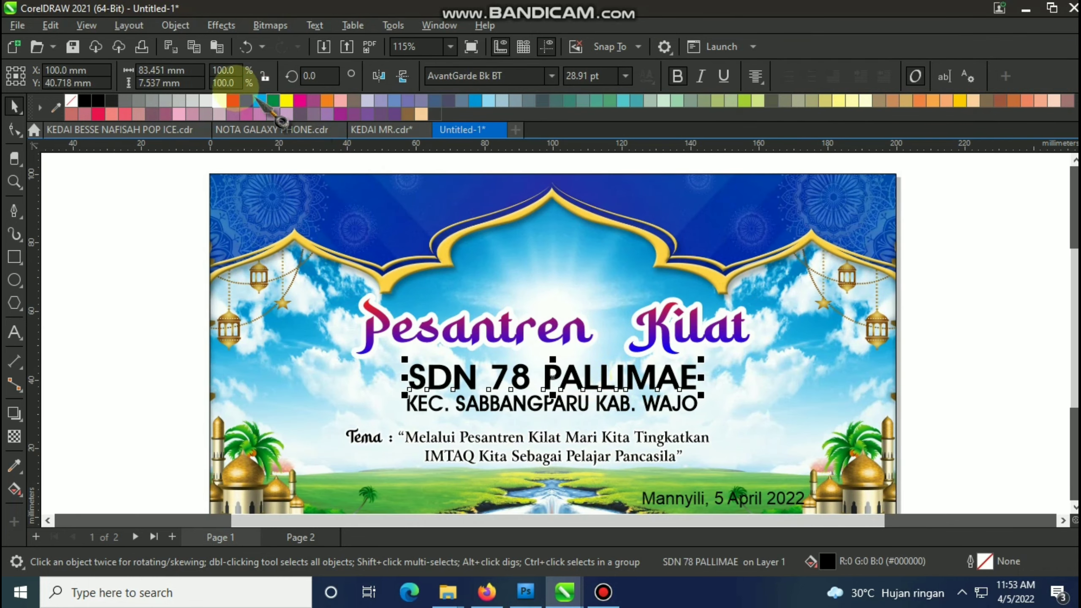
{"action": "left_click", "coordinate": [233, 99]}
Step: Give both school lines a white 1.5 mm outline placed behind the fill
{"action": "scroll", "coordinate": [599, 411], "scroll_direction": "up", "scroll_amount": 1}
{"action": "key", "text": "F12"}
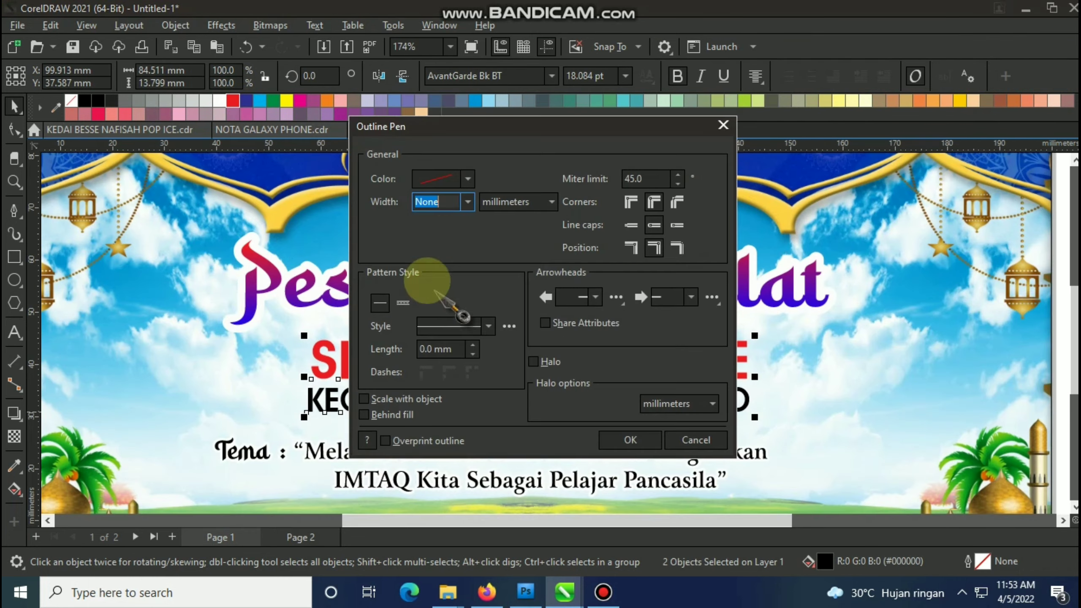
{"action": "left_click", "coordinate": [468, 202]}
{"action": "left_click", "coordinate": [442, 309]}
{"action": "left_click", "coordinate": [409, 414]}
{"action": "left_click", "coordinate": [616, 436]}
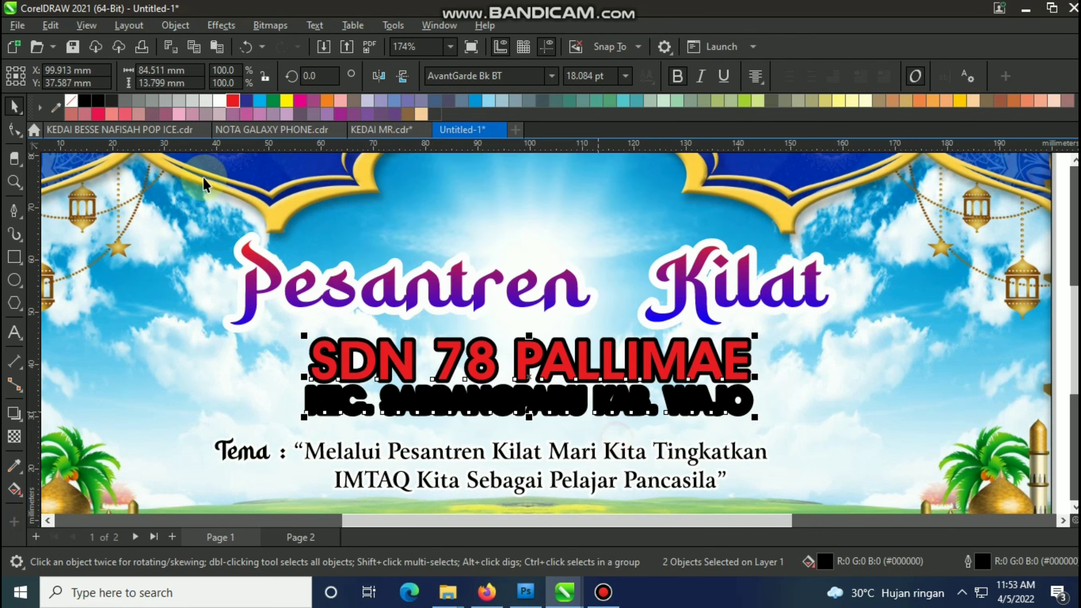
{"action": "right_click", "coordinate": [222, 99]}
Step: Group the two school lines and centre the group horizontally on the background
{"action": "key", "text": "ctrl+g"}
{"action": "scroll", "coordinate": [427, 318], "scroll_direction": "down", "scroll_amount": 3}
{"action": "left_click", "coordinate": [660, 372], "text": "shift"}
{"action": "key", "text": "c"}
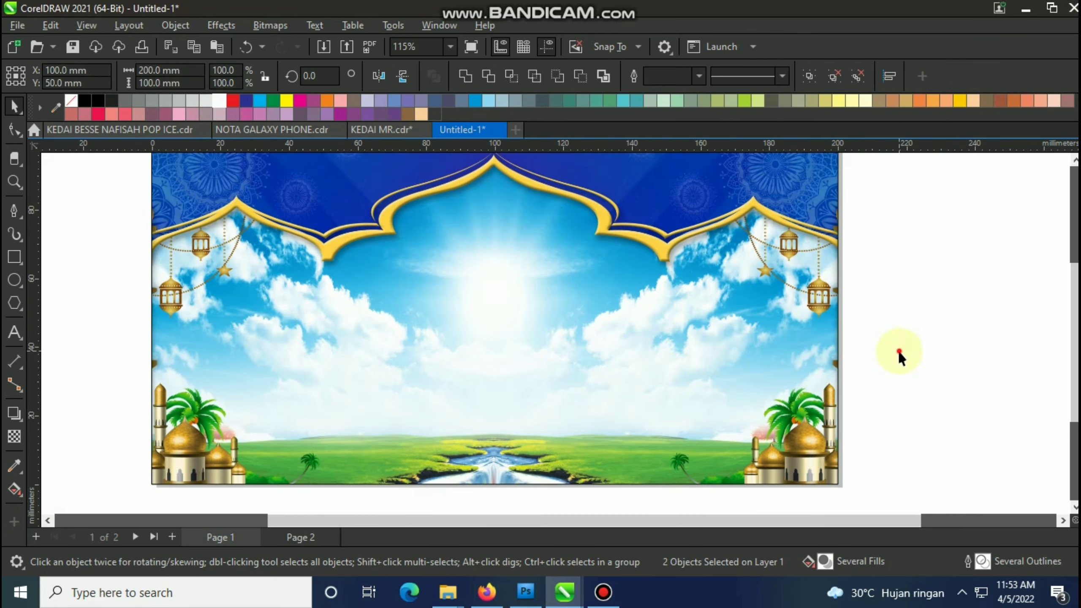
{"action": "left_click", "coordinate": [897, 351]}
{"action": "scroll", "coordinate": [483, 341], "scroll_direction": "up", "scroll_amount": 4}
{"action": "left_click", "coordinate": [509, 350]}
Step: Fill the "KEC. SABBANGPARU KAB. WAJO" line inside the group with red to match the school name
{"action": "scroll", "coordinate": [445, 324], "scroll_direction": "down", "scroll_amount": 4}
{"action": "scroll", "coordinate": [490, 397], "scroll_direction": "up", "scroll_amount": 2}
{"action": "left_click", "coordinate": [491, 395]}
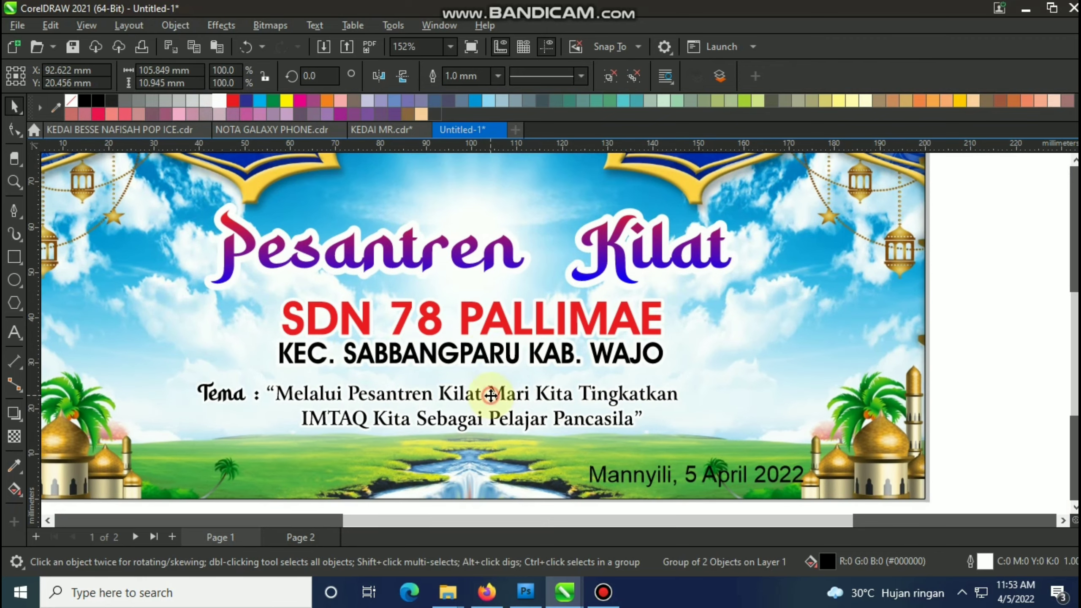
{"action": "left_click", "coordinate": [232, 100]}
{"action": "scroll", "coordinate": [622, 318], "scroll_direction": "down", "scroll_amount": 1}
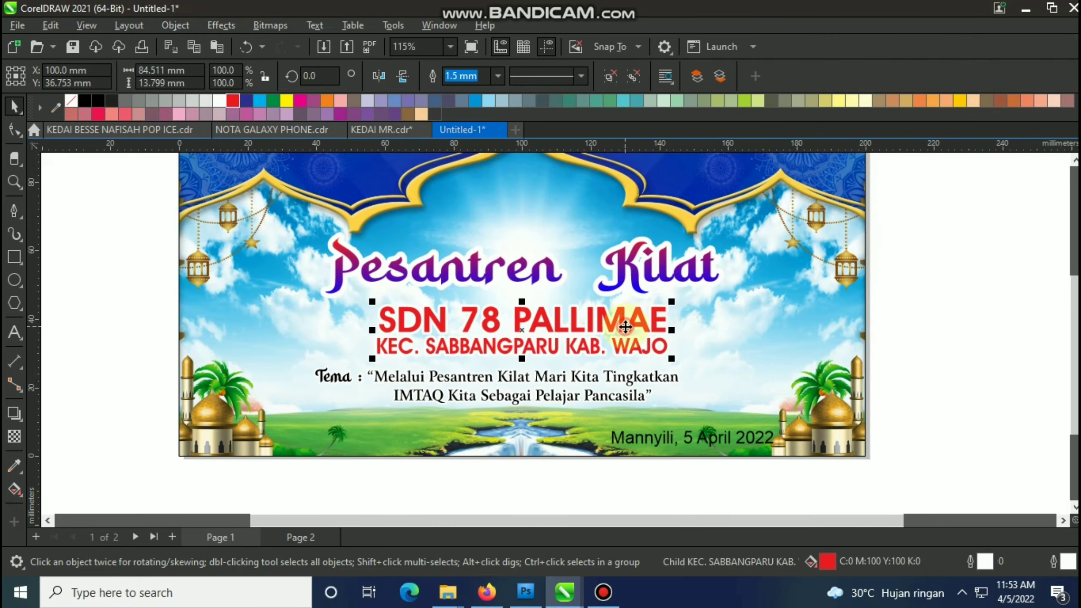
Step: Add a Flat Bottom Right drop shadow to the school lines, offset only slightly from the text, with opacity 61
{"action": "scroll", "coordinate": [145, 406], "scroll_direction": "up", "scroll_amount": 2}
{"action": "left_click", "coordinate": [13, 411]}
{"action": "left_click", "coordinate": [54, 77]}
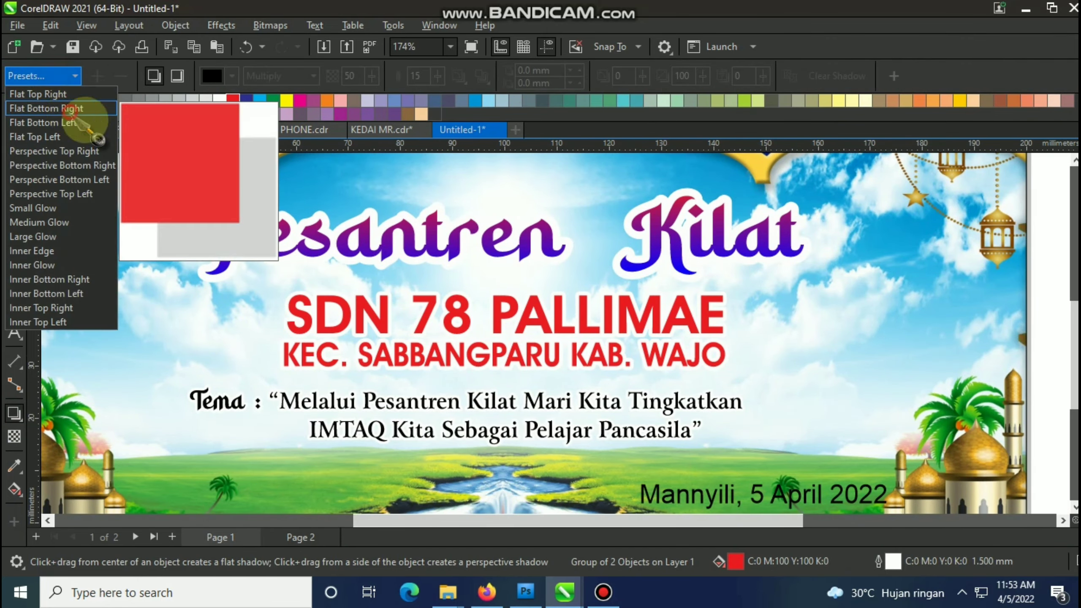
{"action": "left_click", "coordinate": [70, 108]}
{"action": "scroll", "coordinate": [641, 437], "scroll_direction": "up", "scroll_amount": 2}
{"action": "left_click_drag", "start_coordinate": [648, 464], "coordinate": [549, 348]}
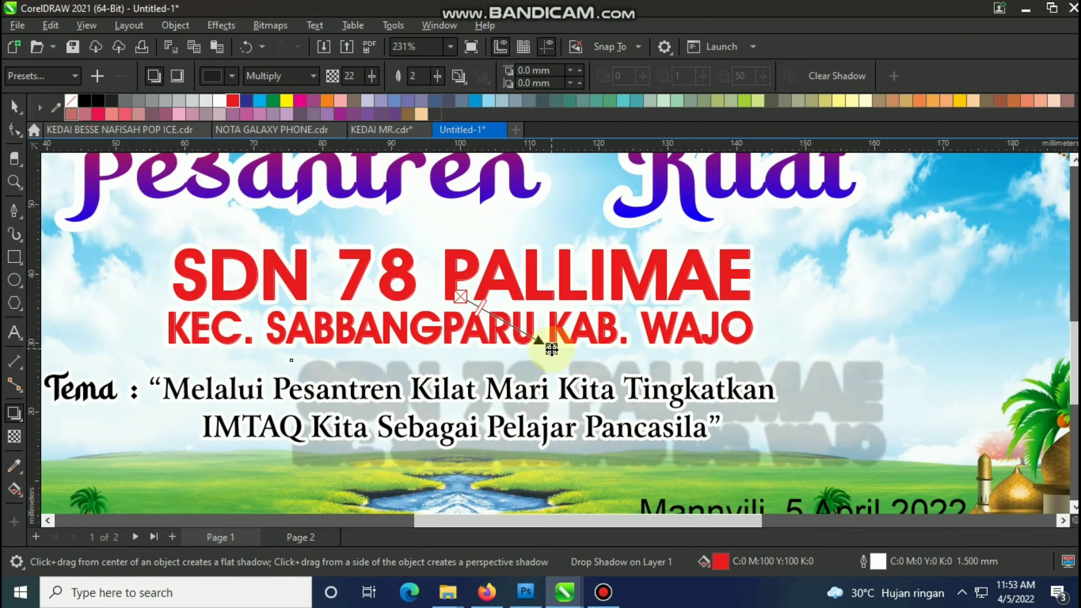
{"action": "scroll", "coordinate": [464, 298], "scroll_direction": "up", "scroll_amount": 4}
{"action": "left_click_drag", "start_coordinate": [372, 77], "coordinate": [402, 86]}
{"action": "scroll", "coordinate": [450, 383], "scroll_direction": "down", "scroll_amount": 7}
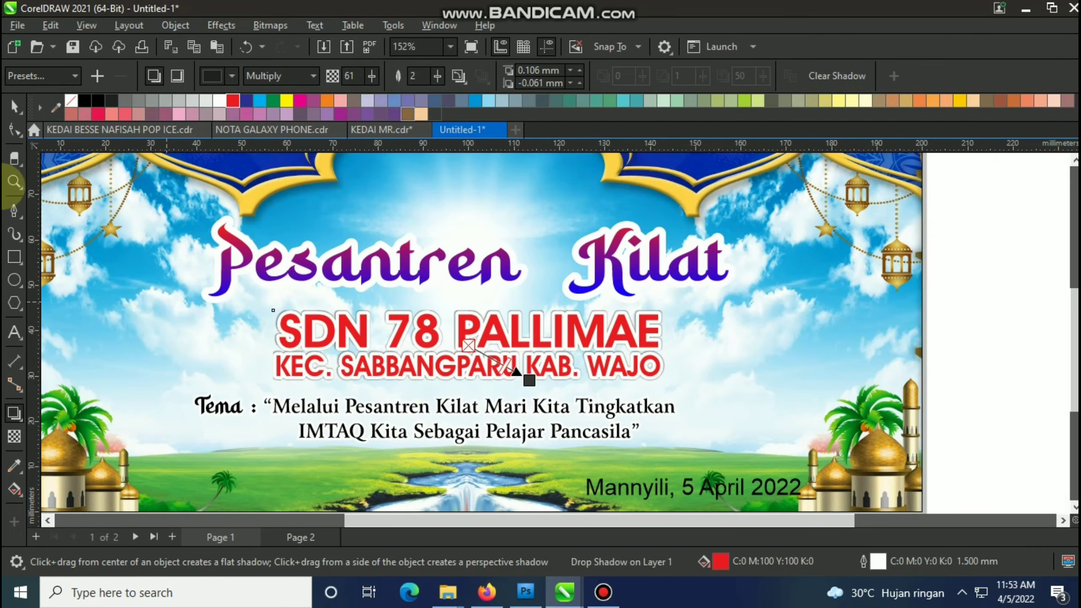
Step: Nudge the "Pesantren Kilat" title slightly down toward the school lines
{"action": "left_click", "coordinate": [14, 105]}
{"action": "left_click", "coordinate": [440, 255]}
{"action": "scroll", "coordinate": [441, 256], "scroll_direction": "up", "scroll_amount": 2}
{"action": "key", "text": "Down"}
{"action": "key", "text": "Down"}
{"action": "key", "text": "Down"}
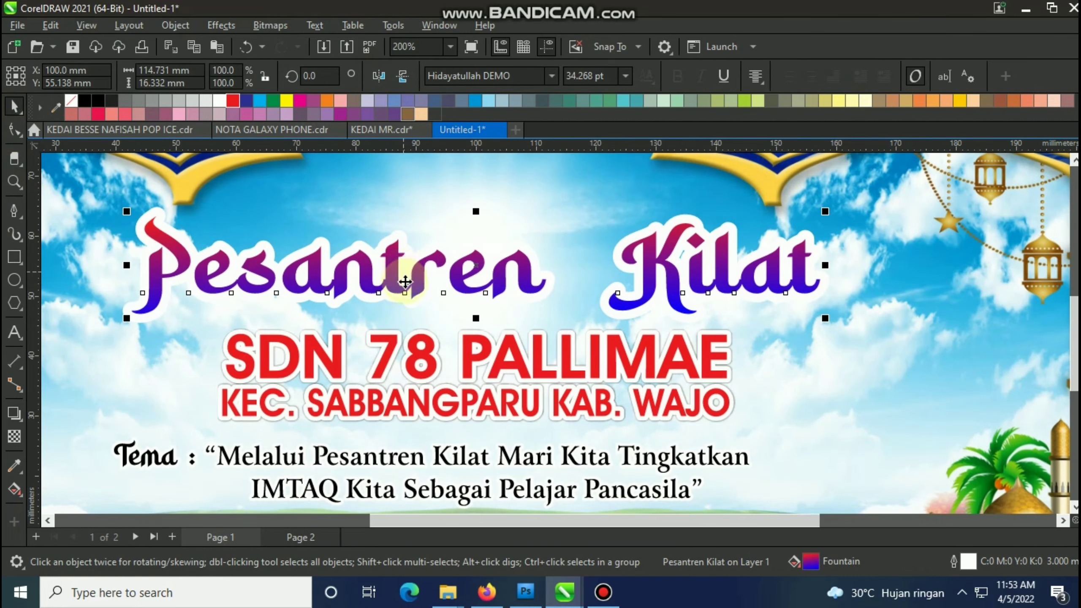
{"action": "scroll", "coordinate": [404, 276], "scroll_direction": "down", "scroll_amount": 5}
Step: Save the drawing as "PESANTREN KILAT SDN 78 PALLIMAE" in CDR format on the DESAIN COREL (E:) drive
{"action": "left_click", "coordinate": [851, 290]}
{"action": "left_click", "coordinate": [847, 287]}
{"action": "key", "text": "ctrl+s"}
{"action": "type", "text": "PE"}
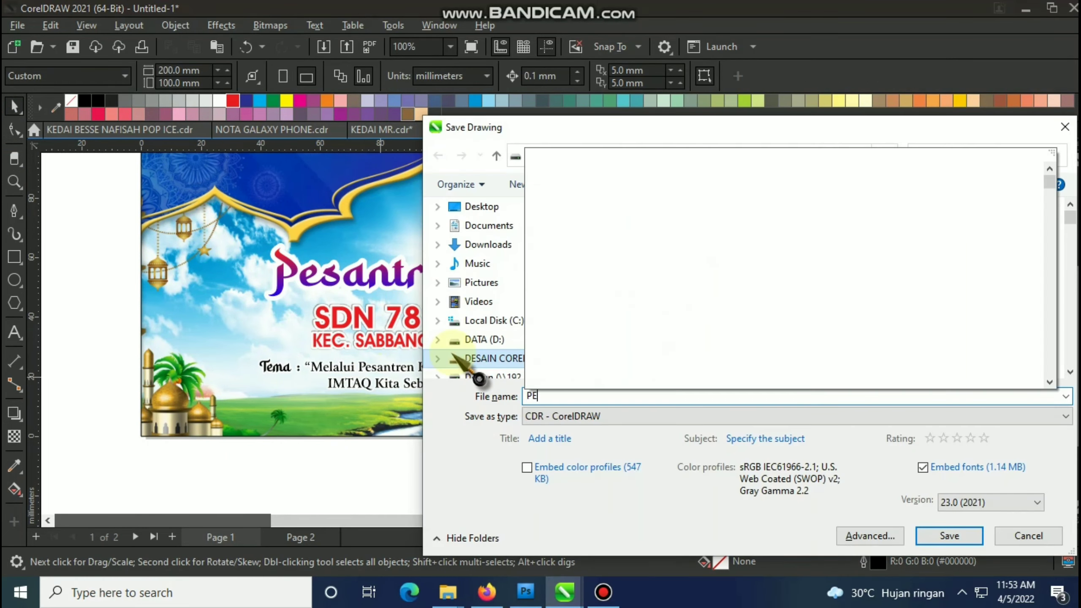
{"action": "type", "text": "SANTREN KILAT S"}
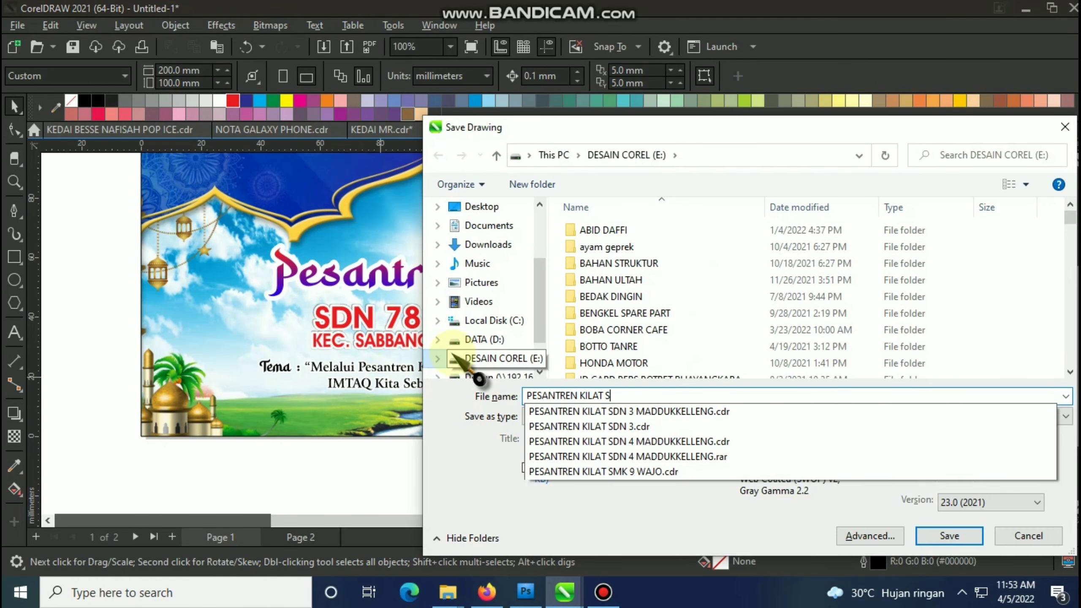
{"action": "type", "text": "DN 78 PALLIMAE"}
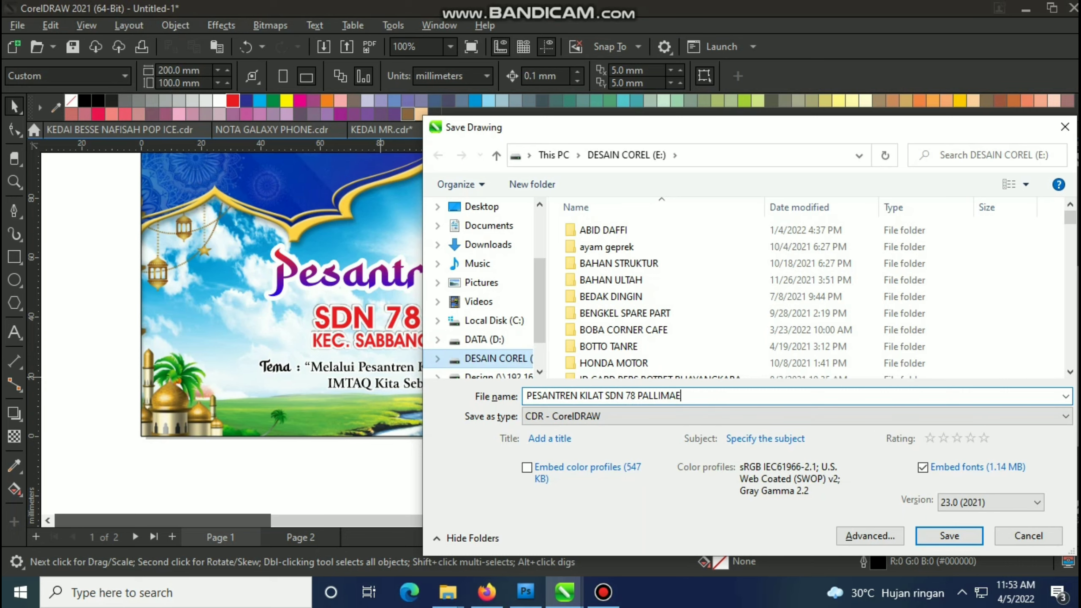
{"action": "key", "text": "Return"}
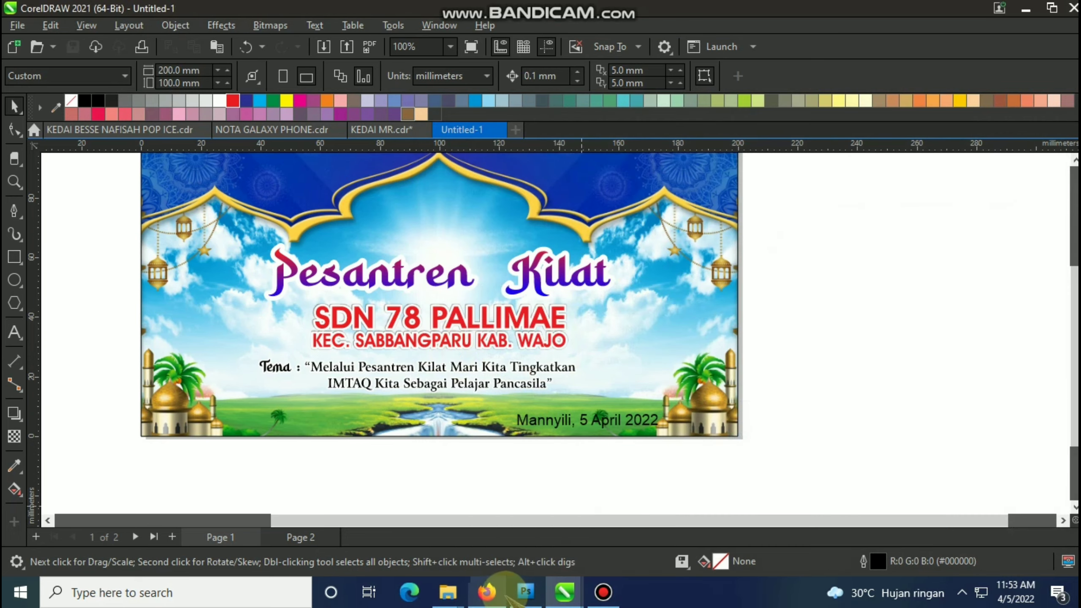
{"action": "left_click", "coordinate": [502, 596]}
{"action": "left_click", "coordinate": [504, 594]}
{"action": "left_click", "coordinate": [603, 593]}
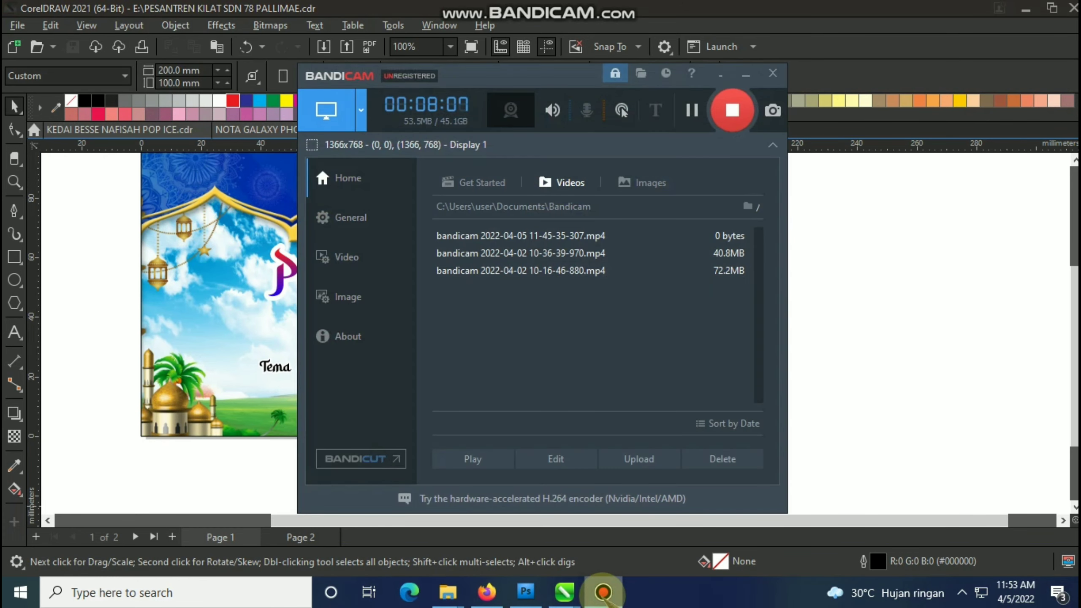
{"action": "left_click", "coordinate": [603, 593]}
Step: Place a yellow-filled copy of the "Pesantren Kilat" title behind it, offset slightly right and down, with a blue outline
{"action": "scroll", "coordinate": [446, 324], "scroll_direction": "up", "scroll_amount": 3}
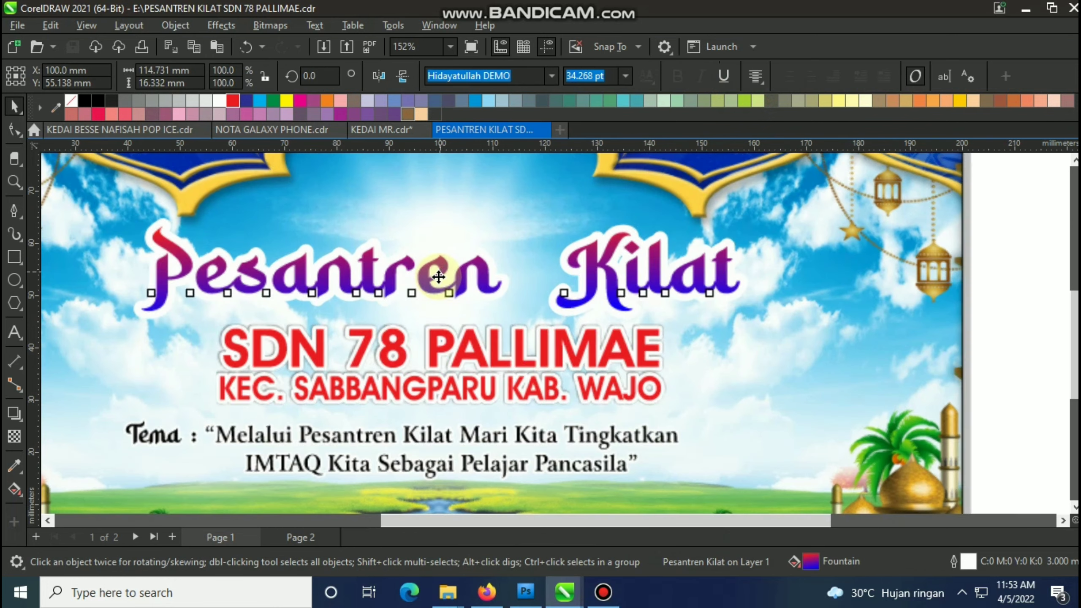
{"action": "left_click", "coordinate": [444, 277]}
{"action": "left_click", "coordinate": [286, 100]}
{"action": "right_click", "coordinate": [286, 100]}
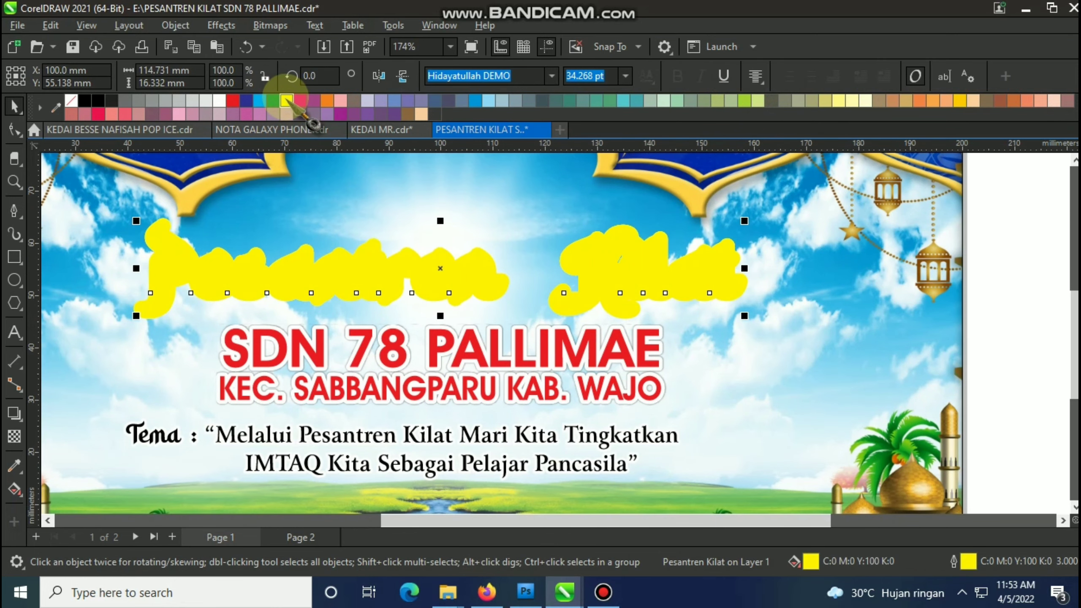
{"action": "key", "text": "ctrl+Page_Down"}
{"action": "key", "text": "Right"}
{"action": "key", "text": "Right"}
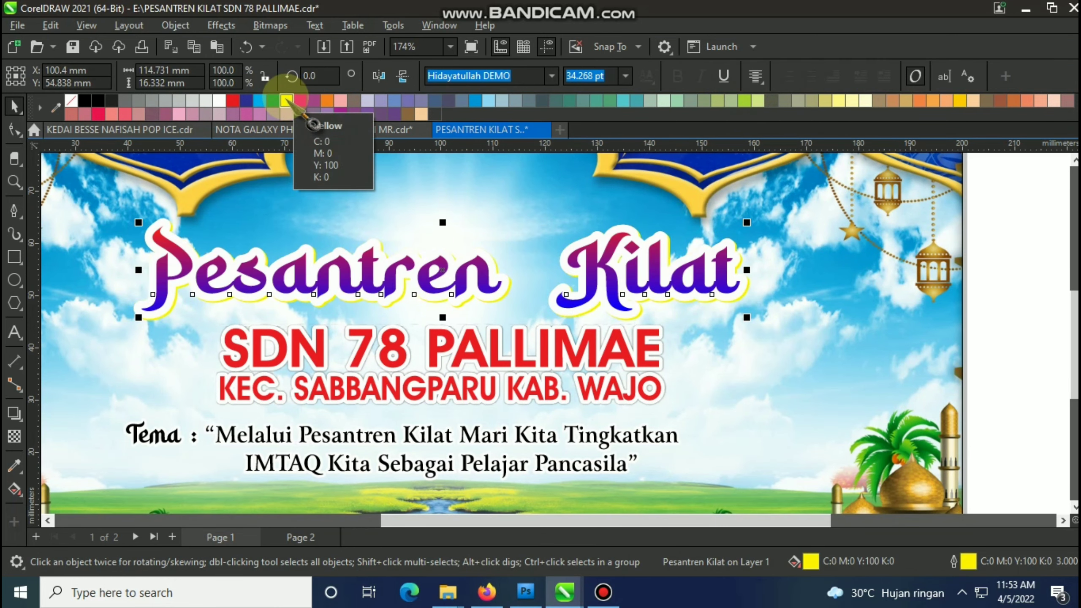
{"action": "scroll", "coordinate": [359, 277], "scroll_direction": "down", "scroll_amount": 2}
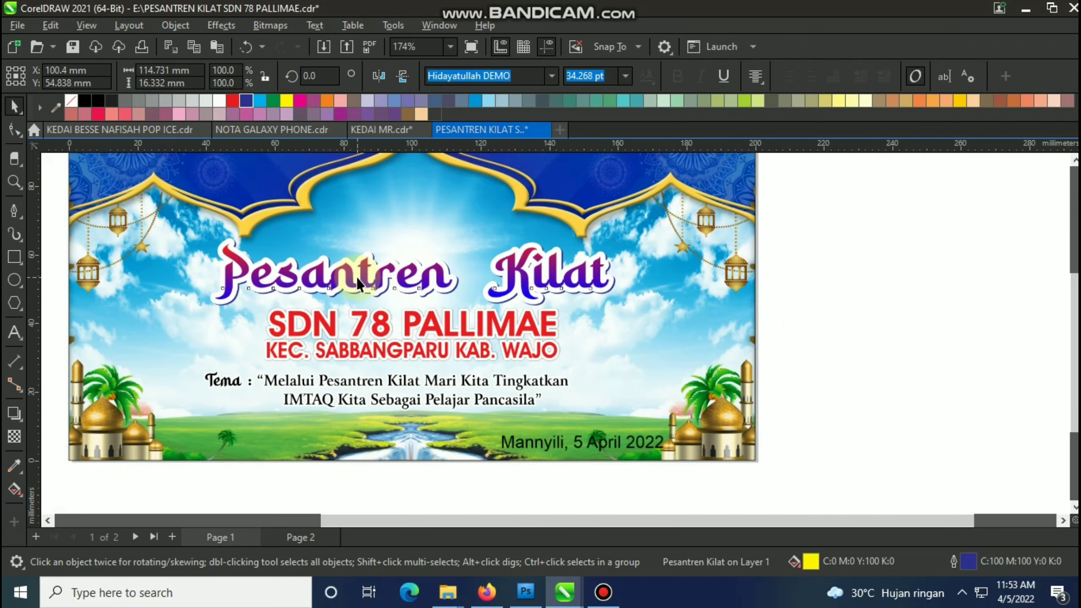
Step: Set the date line's font to Hidayatullah DEMO and scale it down to about 40.5 mm wide
{"action": "left_click", "coordinate": [825, 317]}
{"action": "left_click", "coordinate": [490, 354]}
{"action": "left_click", "coordinate": [395, 386]}
{"action": "scroll", "coordinate": [528, 441], "scroll_direction": "up", "scroll_amount": 4}
{"action": "left_click", "coordinate": [591, 444]}
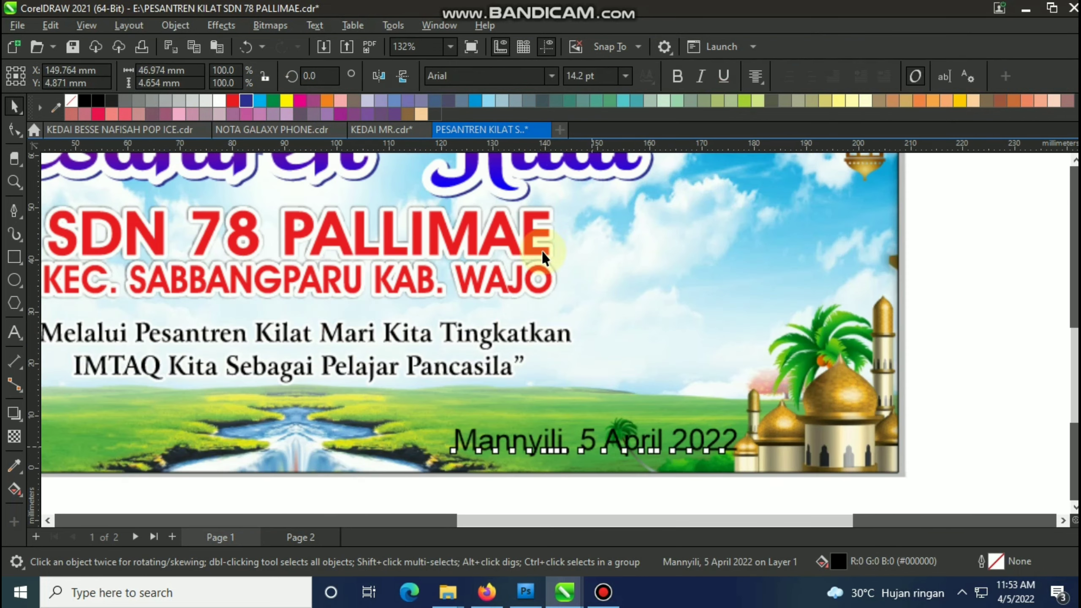
{"action": "left_click", "coordinate": [550, 77]}
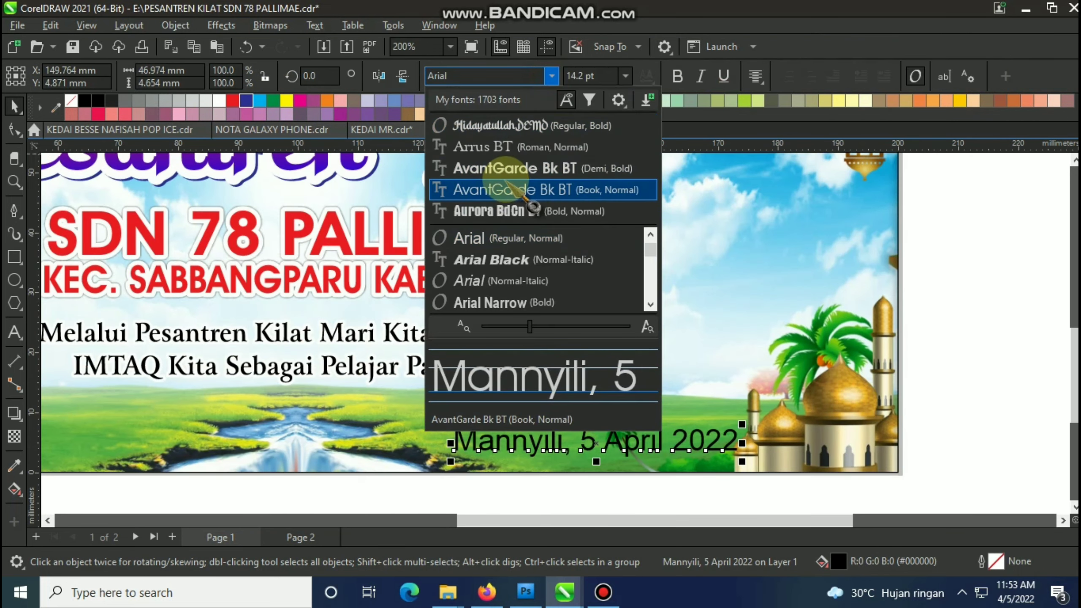
{"action": "left_click", "coordinate": [497, 126]}
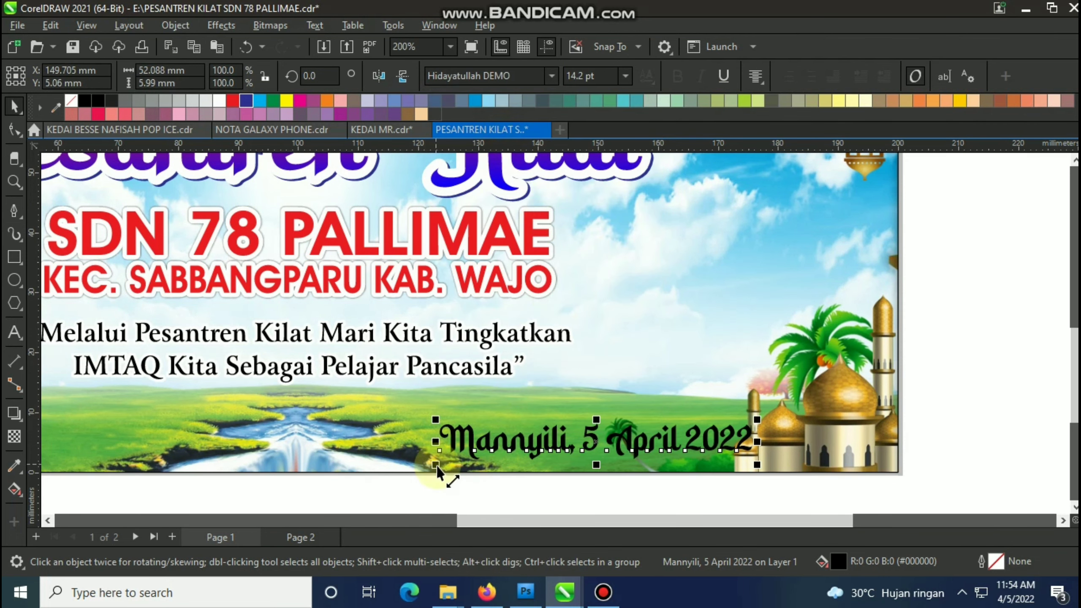
{"action": "mouse_move", "coordinate": [437, 468]}
{"action": "left_mouse_down"}
{"action": "mouse_move", "coordinate": [477, 461]}
{"action": "mouse_move", "coordinate": [431, 469]}
{"action": "left_mouse_up"}
{"action": "scroll", "coordinate": [608, 463], "scroll_direction": "up", "scroll_amount": 1}
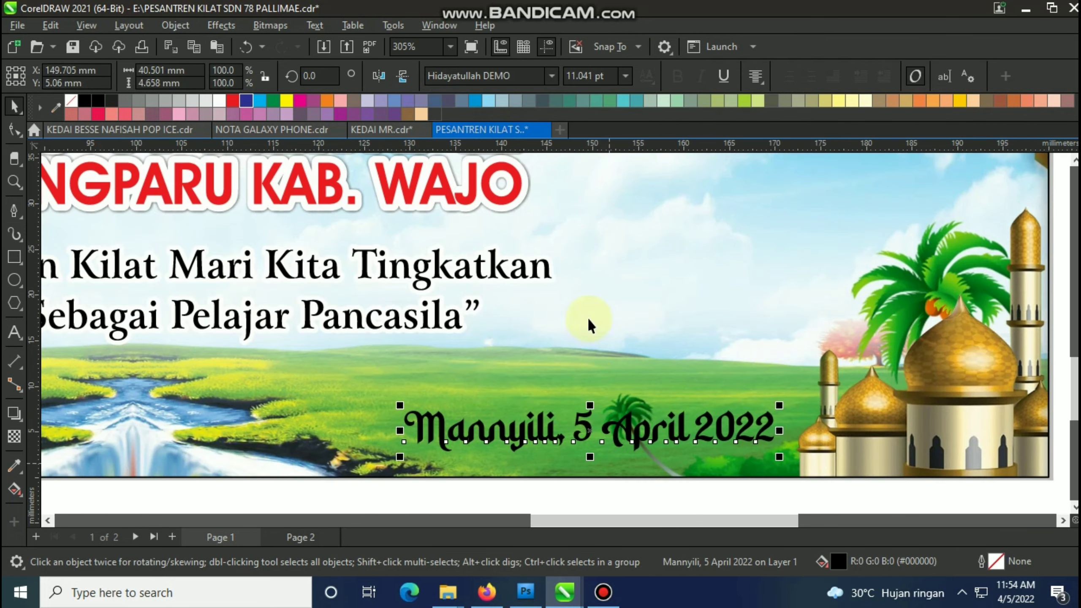
Step: Give the date line a 4 mm white outline placed behind its fill
{"action": "key", "text": "F12"}
{"action": "left_click", "coordinate": [468, 201]}
{"action": "left_click", "coordinate": [430, 360]}
{"action": "left_click", "coordinate": [364, 414]}
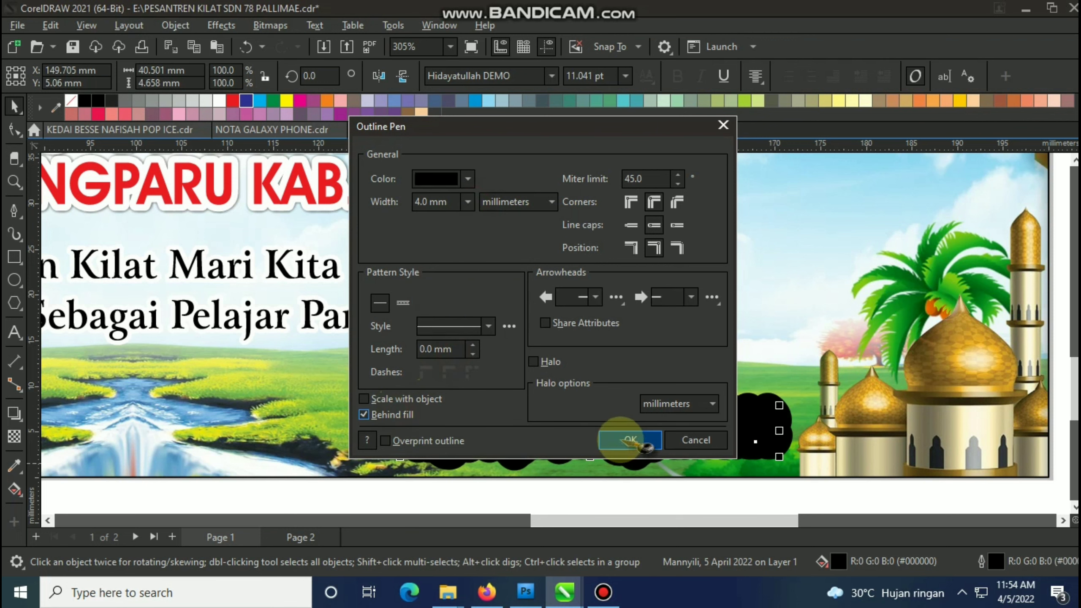
{"action": "left_click", "coordinate": [629, 440]}
{"action": "right_click", "coordinate": [219, 100]}
Step: Reduce the date line's outline width to 1 mm
{"action": "key", "text": "F11"}
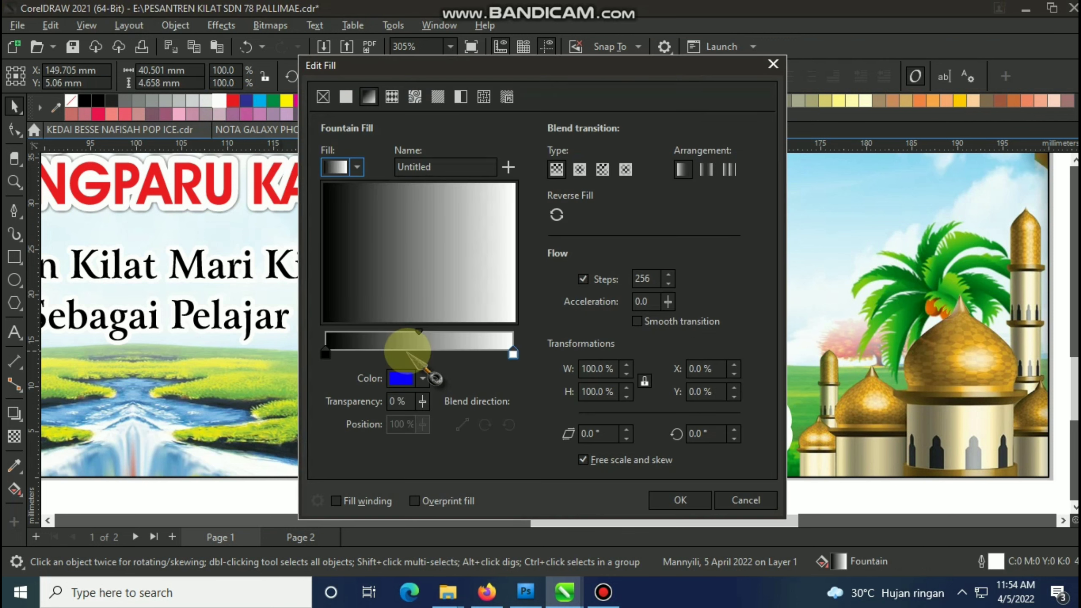
{"action": "left_click", "coordinate": [739, 507]}
{"action": "key", "text": "F12"}
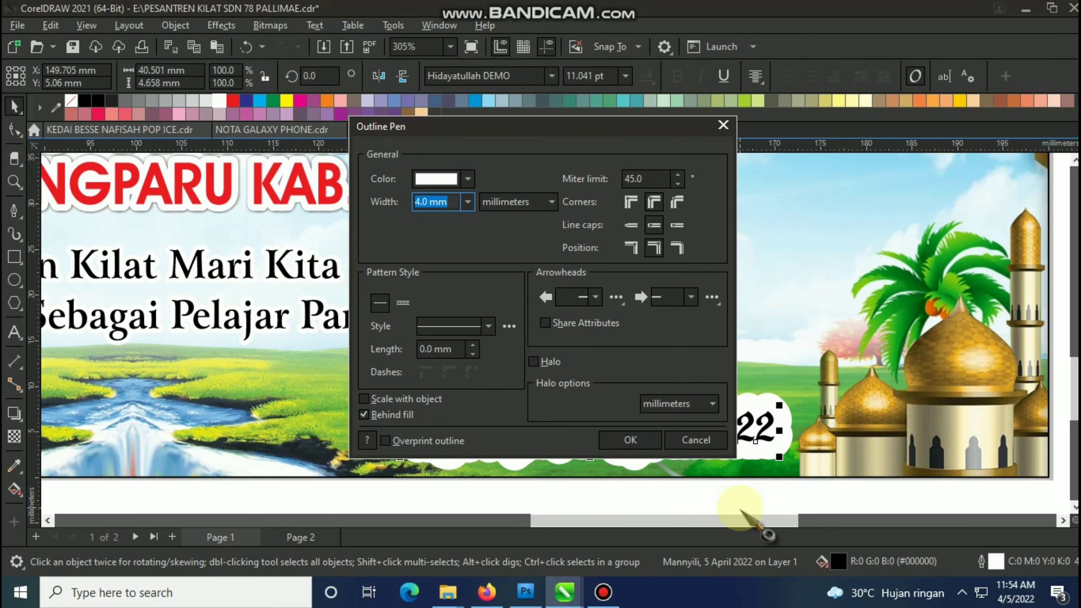
{"action": "type", "text": "1"}
{"action": "key", "text": "Return"}
{"action": "scroll", "coordinate": [738, 509], "scroll_direction": "down", "scroll_amount": 2}
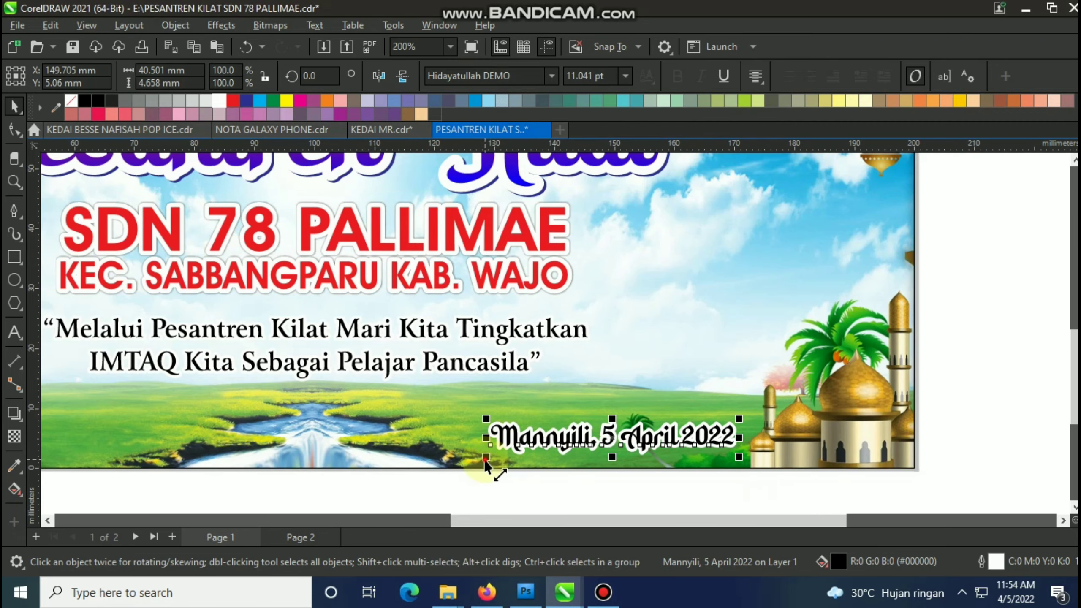
Step: Scale the date line down to about 36 mm wide and fill it with red
{"action": "left_click_drag", "start_coordinate": [490, 470], "coordinate": [515, 466]}
{"action": "left_click", "coordinate": [232, 101]}
{"action": "scroll", "coordinate": [736, 422], "scroll_direction": "down", "scroll_amount": 1}
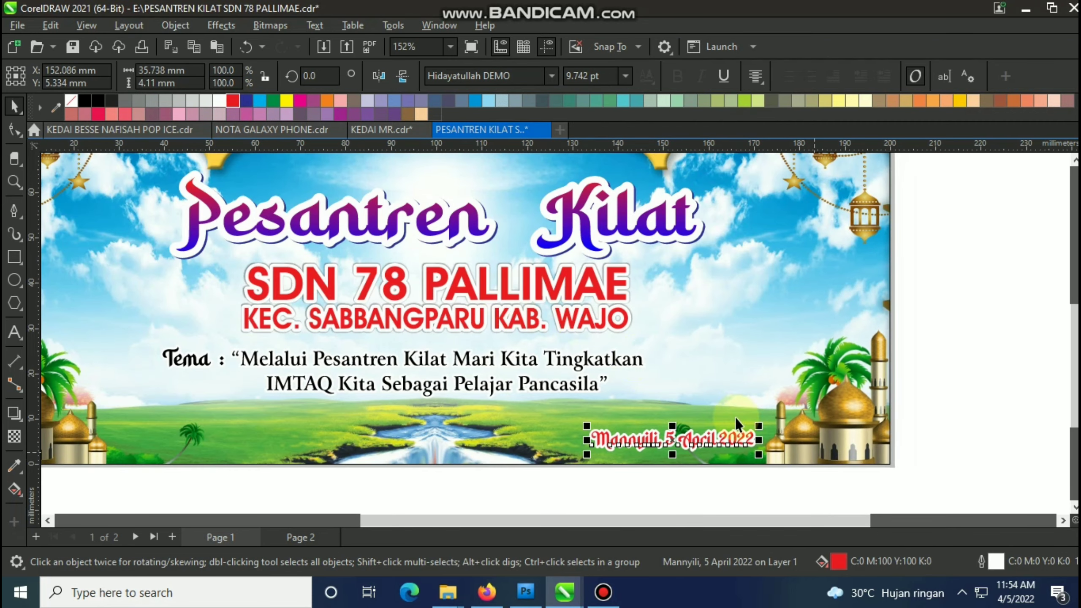
Step: Set the outline width of the grouped school lines to 2 mm
{"action": "scroll", "coordinate": [959, 309], "scroll_direction": "down", "scroll_amount": 1}
{"action": "scroll", "coordinate": [559, 382], "scroll_direction": "up", "scroll_amount": 1}
{"action": "left_click", "coordinate": [592, 385]}
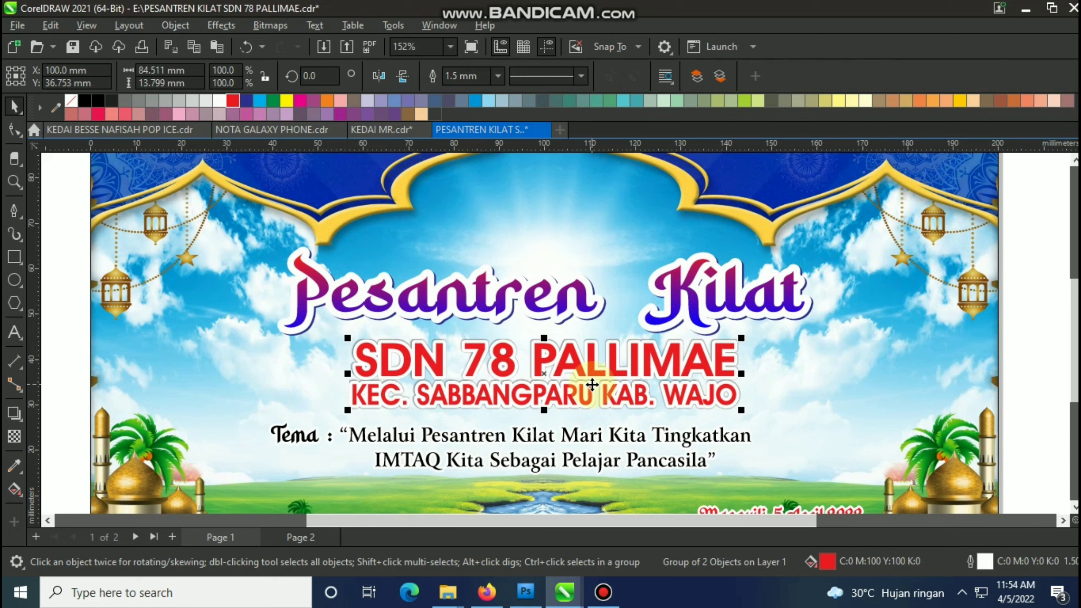
{"action": "key", "text": "F12"}
{"action": "type", "text": "2"}
{"action": "key", "text": "Return"}
Step: Move the grouped school lines slightly lower and scale them down a little between the title and the theme text
{"action": "left_click_drag", "start_coordinate": [742, 374], "coordinate": [747, 373]}
{"action": "left_click_drag", "start_coordinate": [604, 367], "coordinate": [603, 376]}
{"action": "left_click_drag", "start_coordinate": [747, 421], "coordinate": [725, 418]}
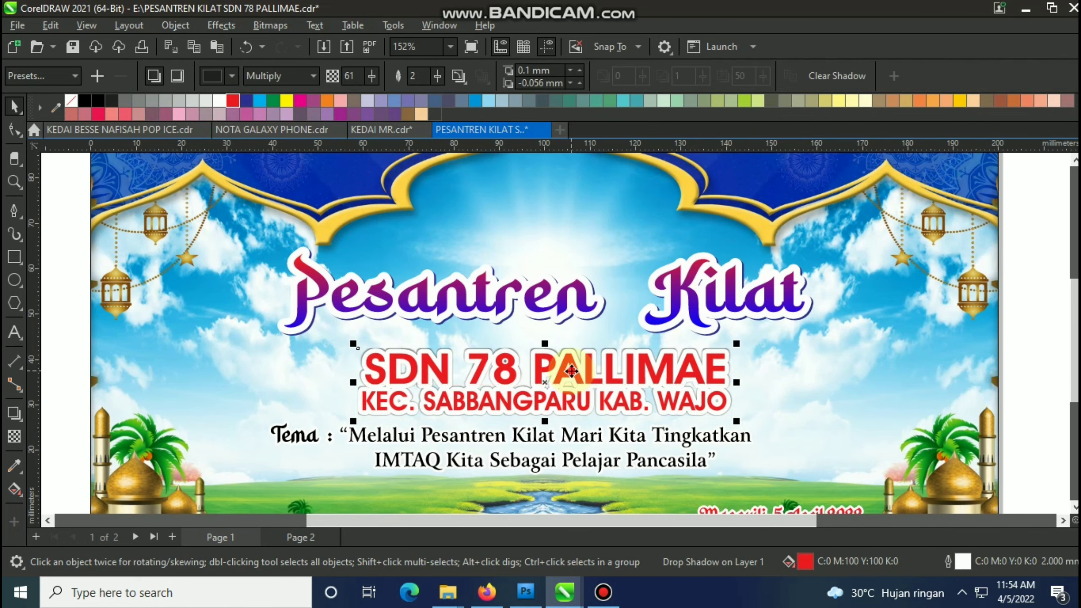
Step: Move the "KEC. SABBANGPARU KAB. WAJO" line inside the group slightly up, closer to the school name
{"action": "key", "text": "space"}
{"action": "left_click", "coordinate": [591, 395], "text": "ctrl"}
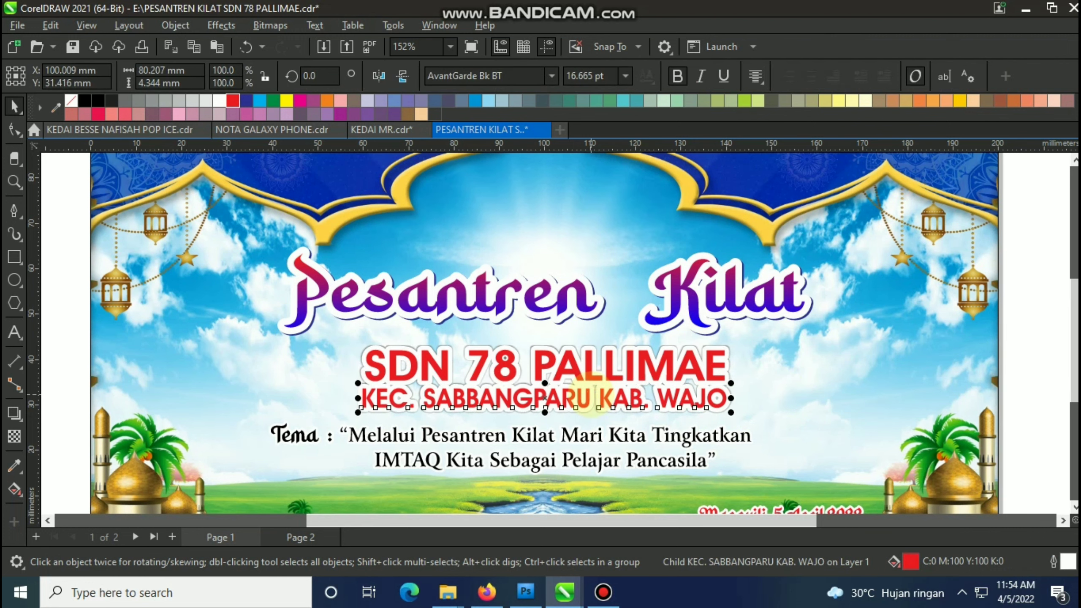
{"action": "scroll", "coordinate": [597, 380], "scroll_direction": "down", "scroll_amount": 1}
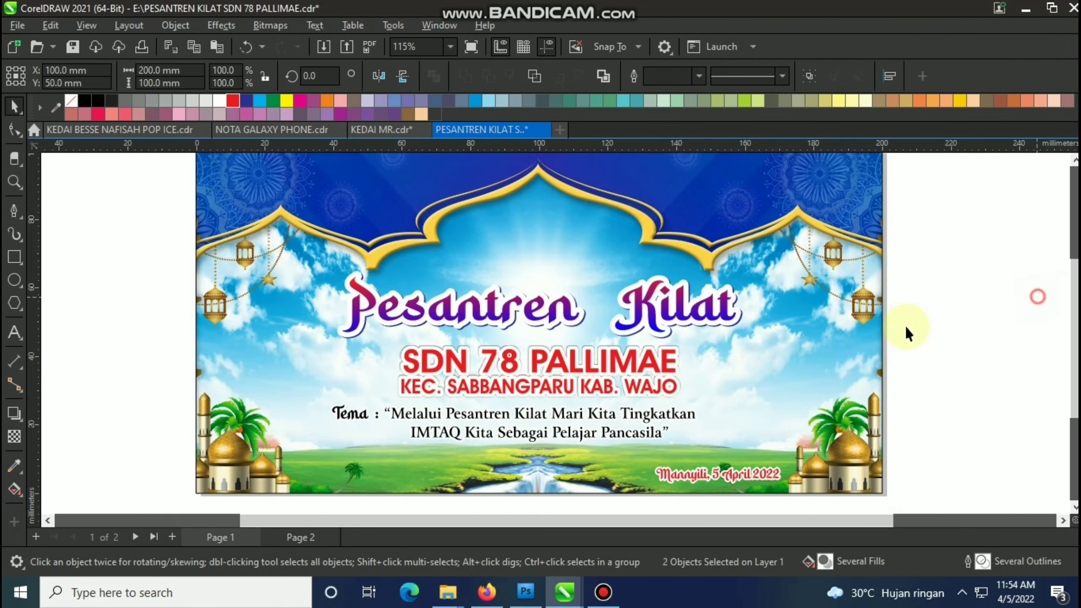
Step: Group the "Pesantren Kilat" title with its offset copy and enlarge the group slightly from its centre
{"action": "left_click", "coordinate": [750, 298]}
{"action": "left_click", "coordinate": [357, 327]}
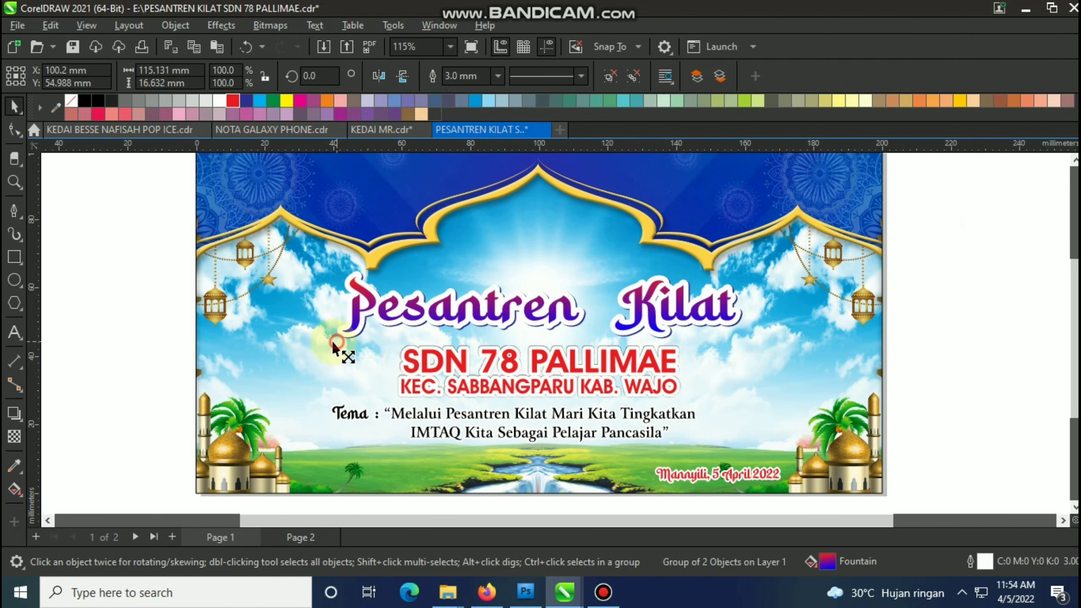
{"action": "left_click_drag", "start_coordinate": [337, 339], "coordinate": [326, 341]}
{"action": "left_click", "coordinate": [926, 286]}
{"action": "scroll", "coordinate": [329, 285], "scroll_direction": "down", "scroll_amount": 2}
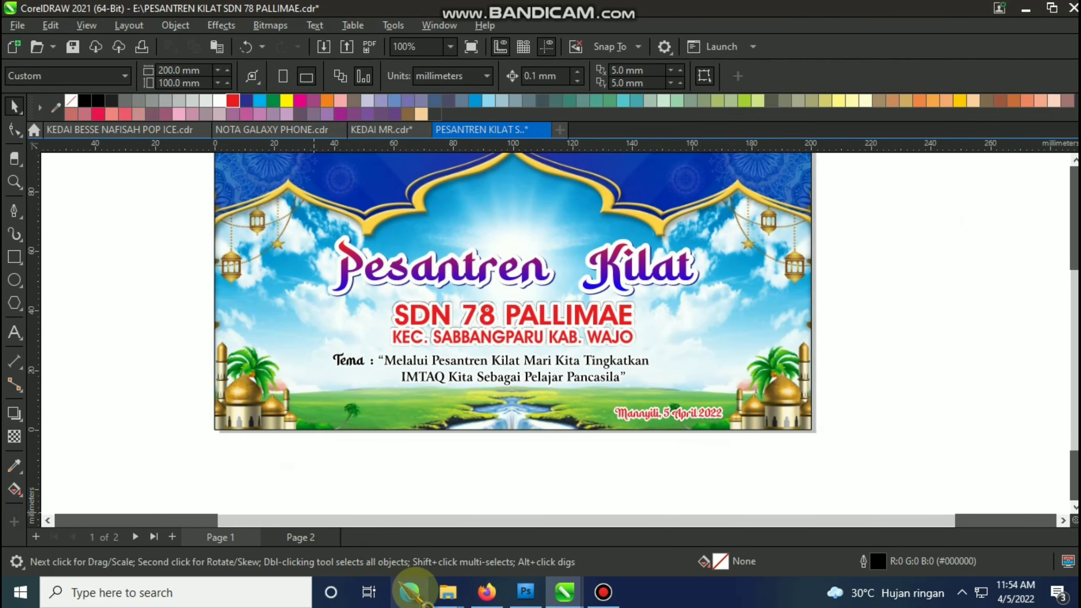
Step: Switch to File Explorer and open the DESAIN COREL (E:) drive
{"action": "mouse_move", "coordinate": [448, 591]}
{"action": "left_click", "coordinate": [294, 532]}
{"action": "left_click", "coordinate": [68, 402]}
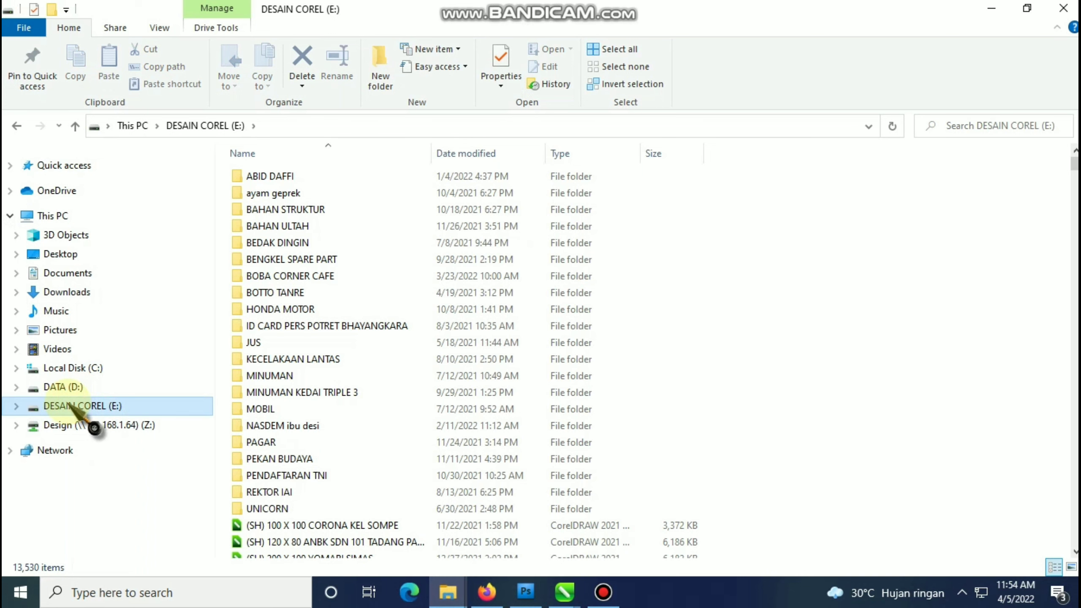
Step: Search DESAIN COREL (E:) for "PESANT" and open the PESANTREN KILAT SDN 4 MADDUKKELLENG design file
{"action": "left_click", "coordinate": [1068, 565]}
{"action": "type", "text": "PESAN"}
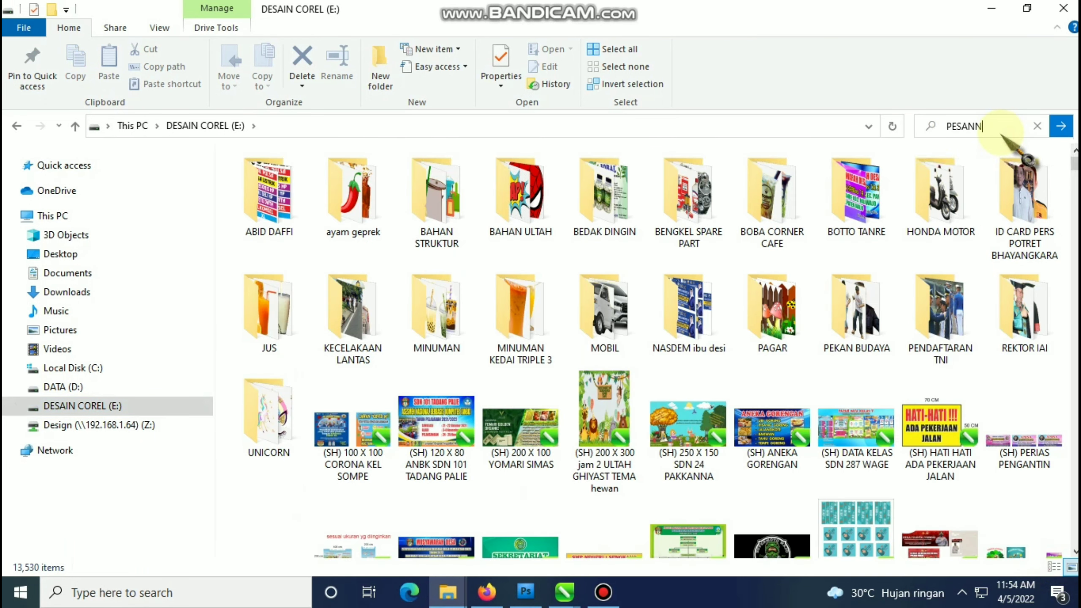
{"action": "type", "text": "T"}
{"action": "left_click", "coordinate": [603, 591]}
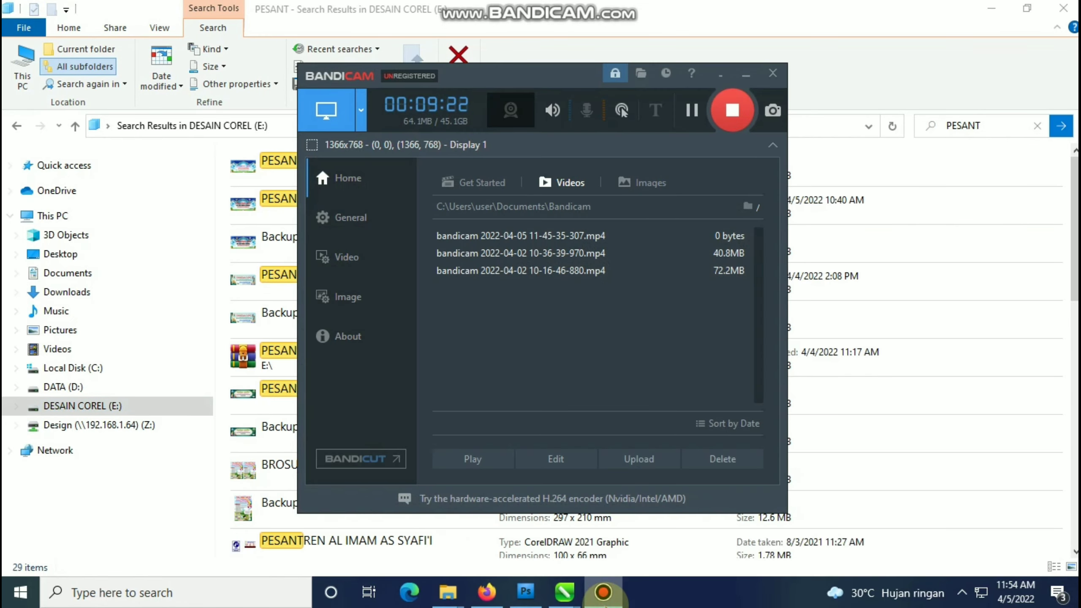
{"action": "left_click", "coordinate": [602, 592]}
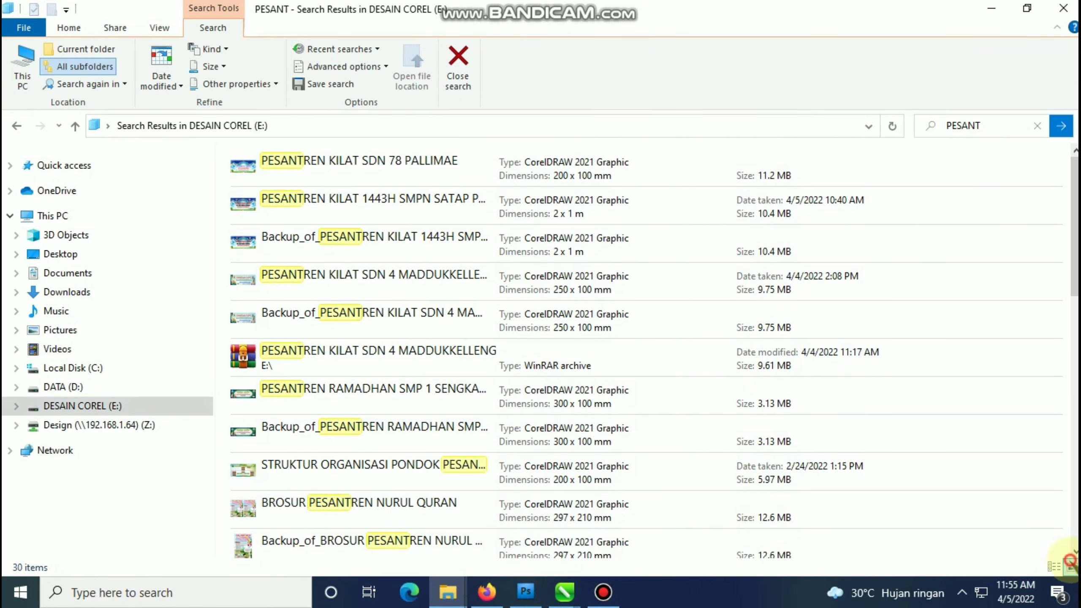
{"action": "left_click", "coordinate": [1069, 561]}
{"action": "double_click", "coordinate": [528, 203]}
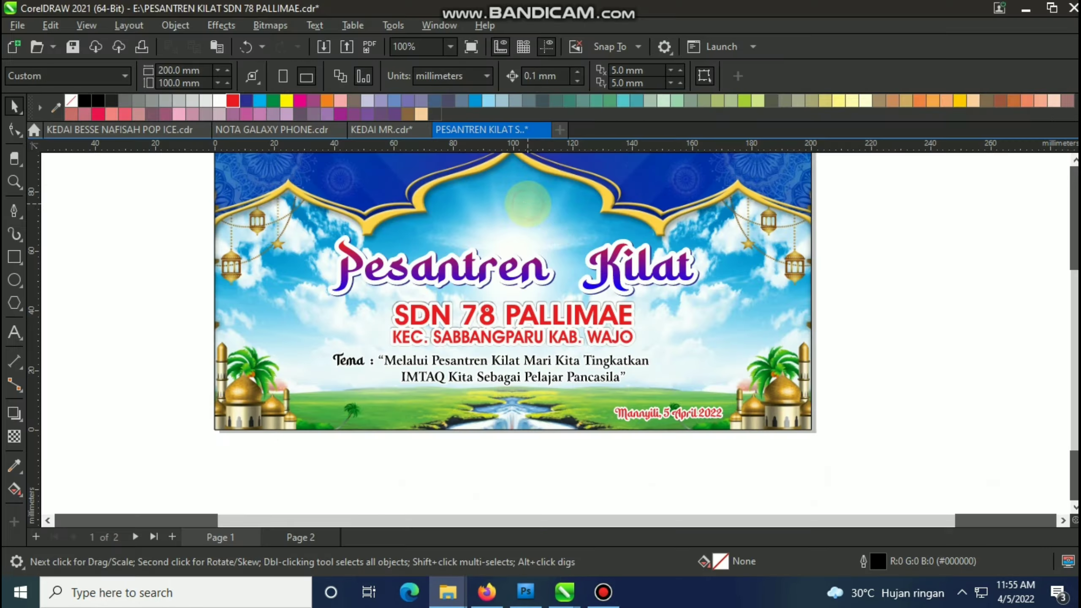
Step: Copy the SDN 4 MADDUKKELLENG banner artwork into the SDN 78 PALLIMAE document and place it below the banner
{"action": "left_click_drag", "start_coordinate": [528, 206], "coordinate": [528, 204]}
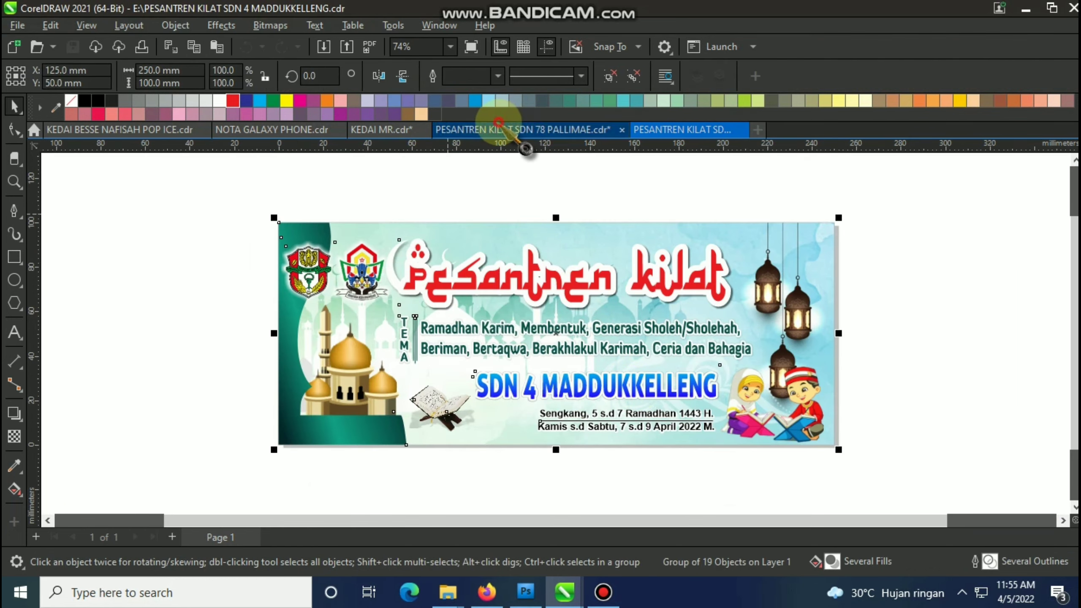
{"action": "left_click", "coordinate": [528, 132]}
{"action": "scroll", "coordinate": [390, 265], "scroll_direction": "down", "scroll_amount": 1}
{"action": "key", "text": "ctrl+v"}
{"action": "left_click_drag", "start_coordinate": [458, 269], "coordinate": [453, 464]}
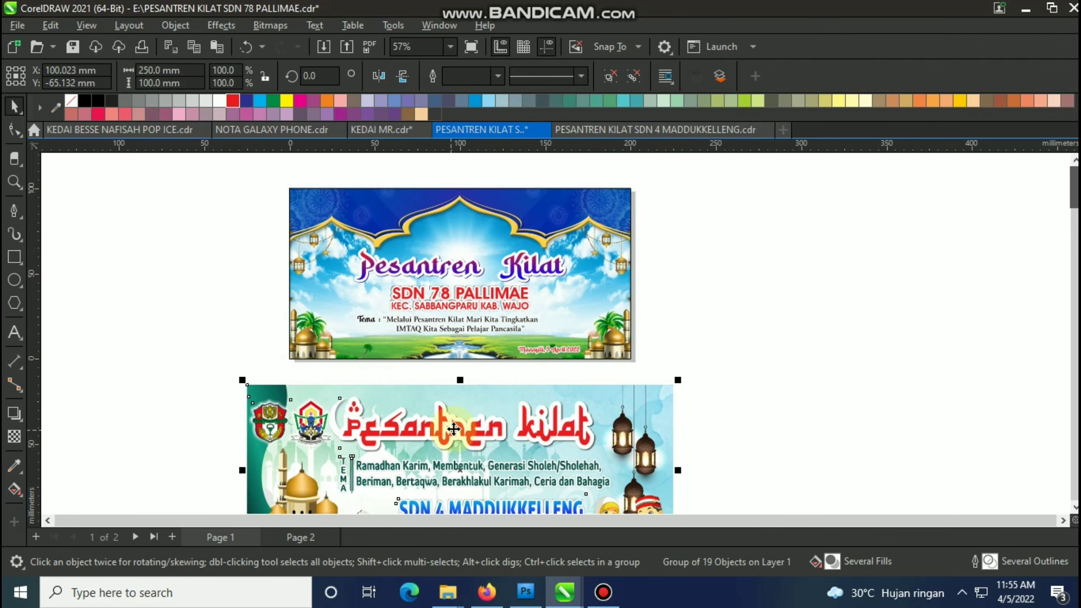
{"action": "left_click", "coordinate": [740, 311]}
{"action": "left_click", "coordinate": [605, 592]}
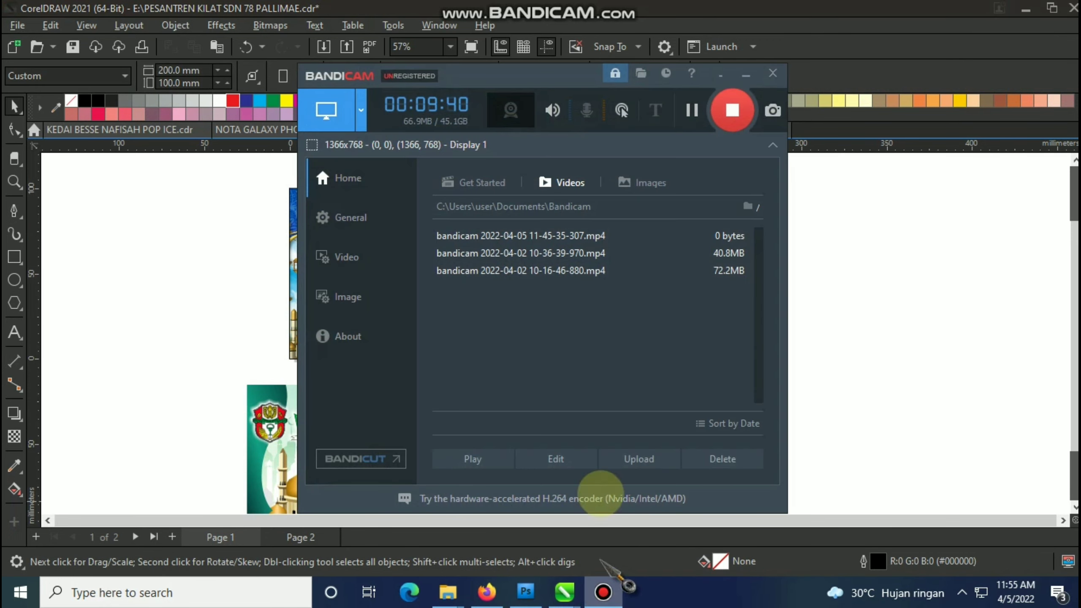
{"action": "left_click", "coordinate": [738, 117]}
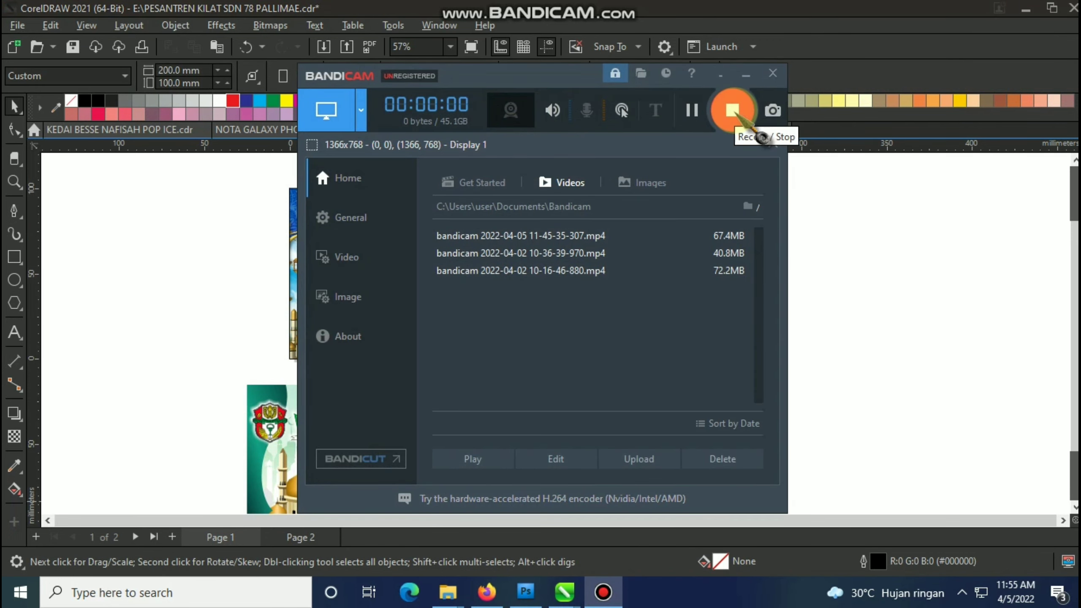
{"action": "left_click", "coordinate": [907, 310]}
Step: Ungroup the pasted SDN 4 MADDUKKELLENG banner into separate objects
{"action": "left_click", "coordinate": [458, 426]}
{"action": "scroll", "coordinate": [447, 417], "scroll_direction": "down", "scroll_amount": 5}
{"action": "scroll", "coordinate": [435, 402], "scroll_direction": "up", "scroll_amount": 7}
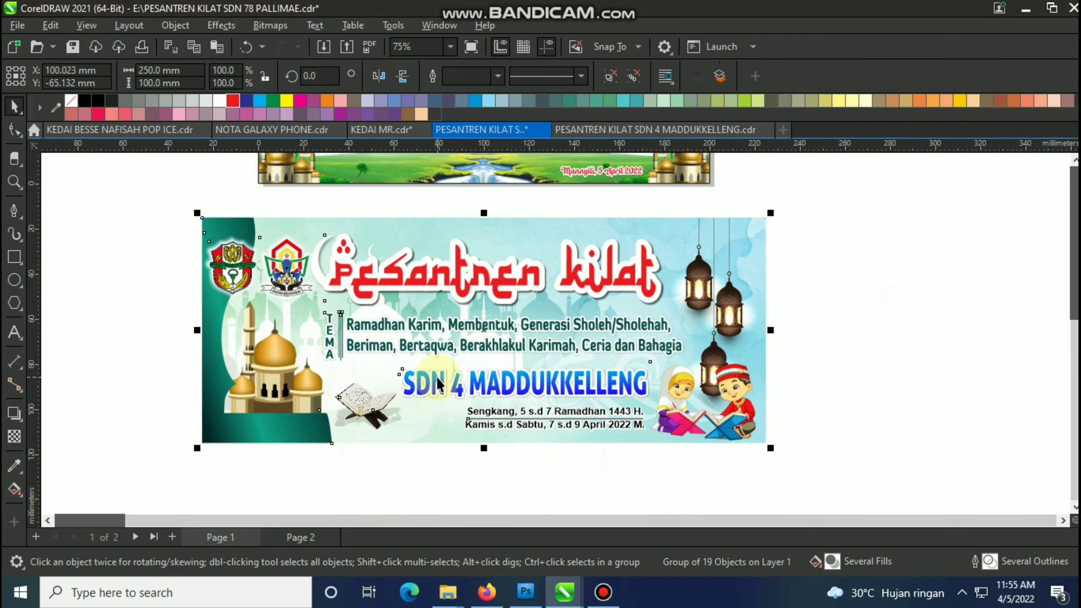
{"action": "key", "text": "ctrl+u"}
{"action": "left_click", "coordinate": [905, 405]}
Step: Move the open Quran picture from the pasted banner up to the area above the "Pesantren Kilat" title
{"action": "scroll", "coordinate": [439, 462], "scroll_direction": "down", "scroll_amount": 3}
{"action": "scroll", "coordinate": [429, 457], "scroll_direction": "down", "scroll_amount": 3}
{"action": "left_click", "coordinate": [408, 438]}
{"action": "scroll", "coordinate": [407, 436], "scroll_direction": "up", "scroll_amount": 4}
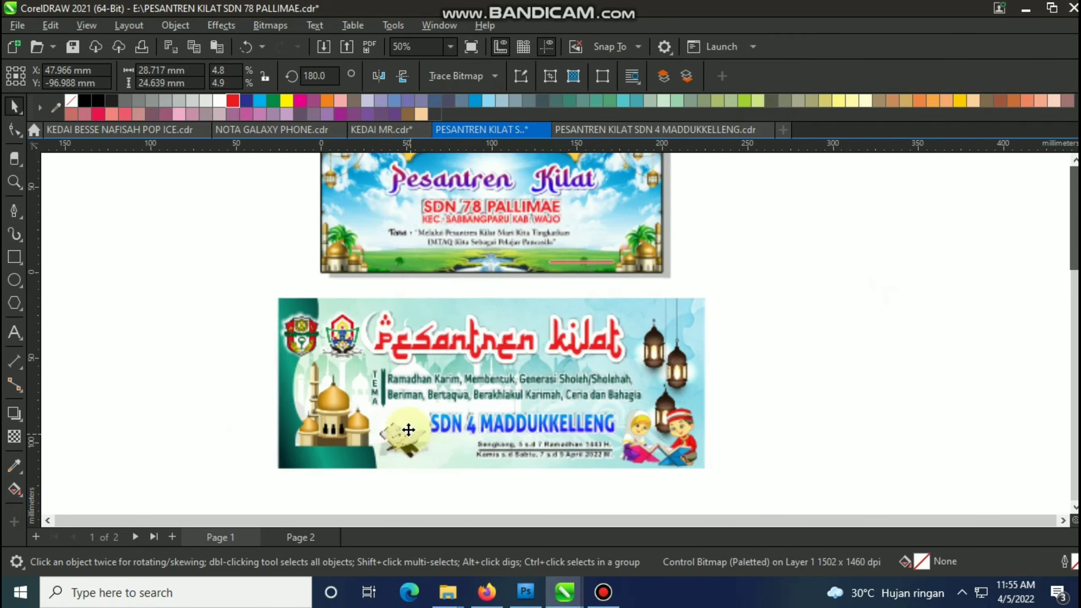
{"action": "left_click_drag", "start_coordinate": [407, 436], "coordinate": [386, 245]}
{"action": "scroll", "coordinate": [413, 230], "scroll_direction": "up", "scroll_amount": 2}
{"action": "scroll", "coordinate": [343, 347], "scroll_direction": "down", "scroll_amount": 3}
{"action": "left_click_drag", "start_coordinate": [348, 301], "coordinate": [489, 162]}
Step: Scale the Quran picture to about 29 by 25 mm and centre it under the golden arch above the title
{"action": "scroll", "coordinate": [489, 161], "scroll_direction": "up", "scroll_amount": 5}
{"action": "scroll", "coordinate": [489, 161], "scroll_direction": "up", "scroll_amount": 2}
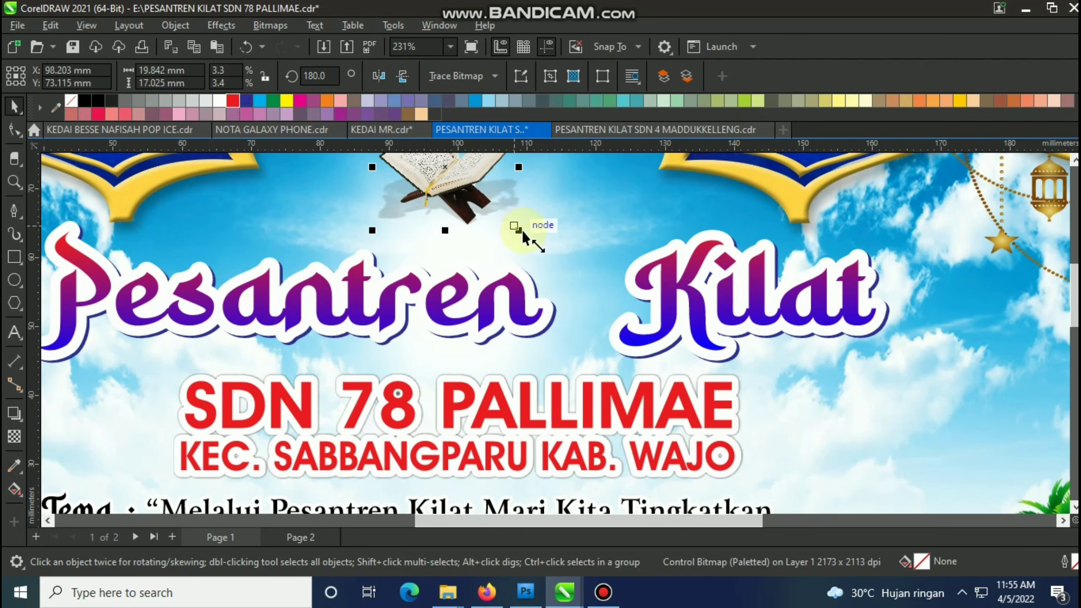
{"action": "left_click_drag", "start_coordinate": [523, 233], "coordinate": [559, 269]}
{"action": "scroll", "coordinate": [476, 342], "scroll_direction": "down", "scroll_amount": 3}
{"action": "scroll", "coordinate": [467, 290], "scroll_direction": "up", "scroll_amount": 2}
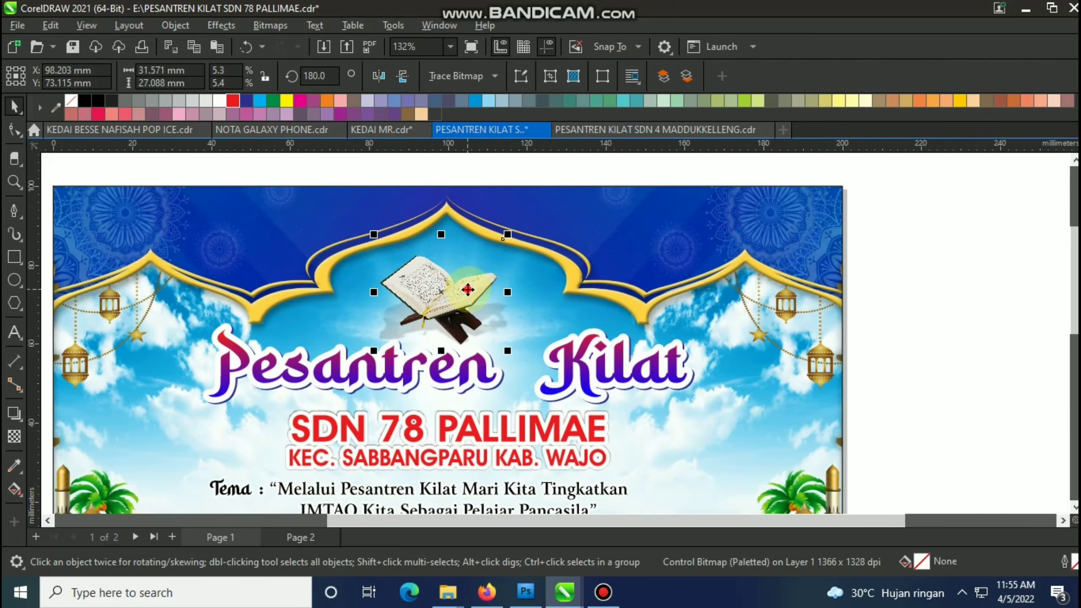
{"action": "left_click_drag", "start_coordinate": [468, 290], "coordinate": [475, 285]}
{"action": "left_click_drag", "start_coordinate": [512, 230], "coordinate": [507, 235]}
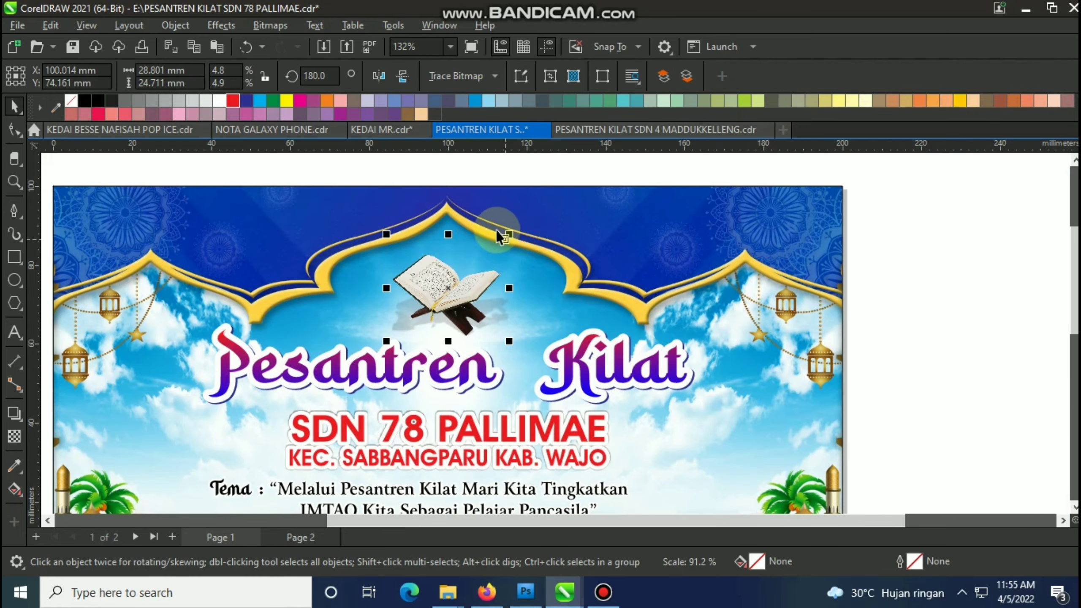
{"action": "scroll", "coordinate": [480, 230], "scroll_direction": "down", "scroll_amount": 3}
{"action": "left_click", "coordinate": [786, 302]}
Step: Move the reading children illustration to the SDN 78 banner's lower-left corner beside the mosque, sized about 31 by 23 mm
{"action": "scroll", "coordinate": [473, 403], "scroll_direction": "up", "scroll_amount": 1}
{"action": "scroll", "coordinate": [490, 293], "scroll_direction": "down", "scroll_amount": 1}
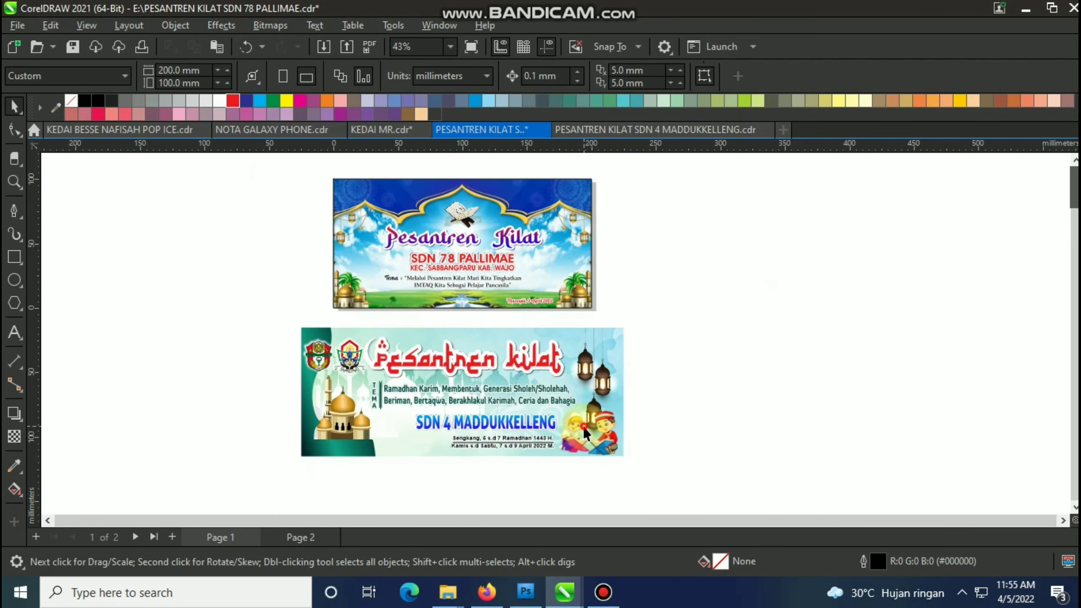
{"action": "left_click_drag", "start_coordinate": [572, 430], "coordinate": [403, 297]}
{"action": "scroll", "coordinate": [416, 293], "scroll_direction": "up", "scroll_amount": 2}
{"action": "left_click_drag", "start_coordinate": [450, 228], "coordinate": [413, 256]}
{"action": "mouse_move", "coordinate": [376, 312]}
{"action": "left_mouse_down"}
{"action": "mouse_move", "coordinate": [341, 249]}
{"action": "mouse_move", "coordinate": [392, 322]}
{"action": "left_mouse_up"}
{"action": "left_click_drag", "start_coordinate": [432, 260], "coordinate": [374, 294]}
{"action": "scroll", "coordinate": [394, 317], "scroll_direction": "up", "scroll_amount": 3}
{"action": "scroll", "coordinate": [368, 381], "scroll_direction": "down", "scroll_amount": 2}
{"action": "scroll", "coordinate": [369, 381], "scroll_direction": "down", "scroll_amount": 3}
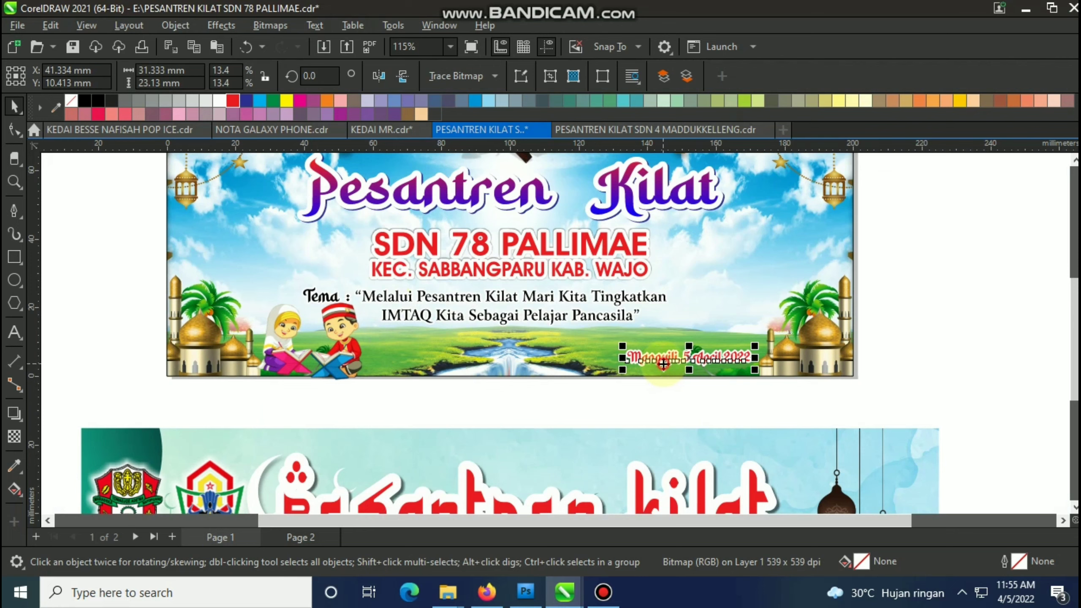
Step: Move the "Mannyili, 5 April 2022" date below the theme text and centre it horizontally on the banner
{"action": "left_click_drag", "start_coordinate": [663, 364], "coordinate": [497, 347]}
{"action": "scroll", "coordinate": [498, 356], "scroll_direction": "up", "scroll_amount": 3}
{"action": "left_click", "coordinate": [686, 333], "text": "shift"}
{"action": "key", "text": "c"}
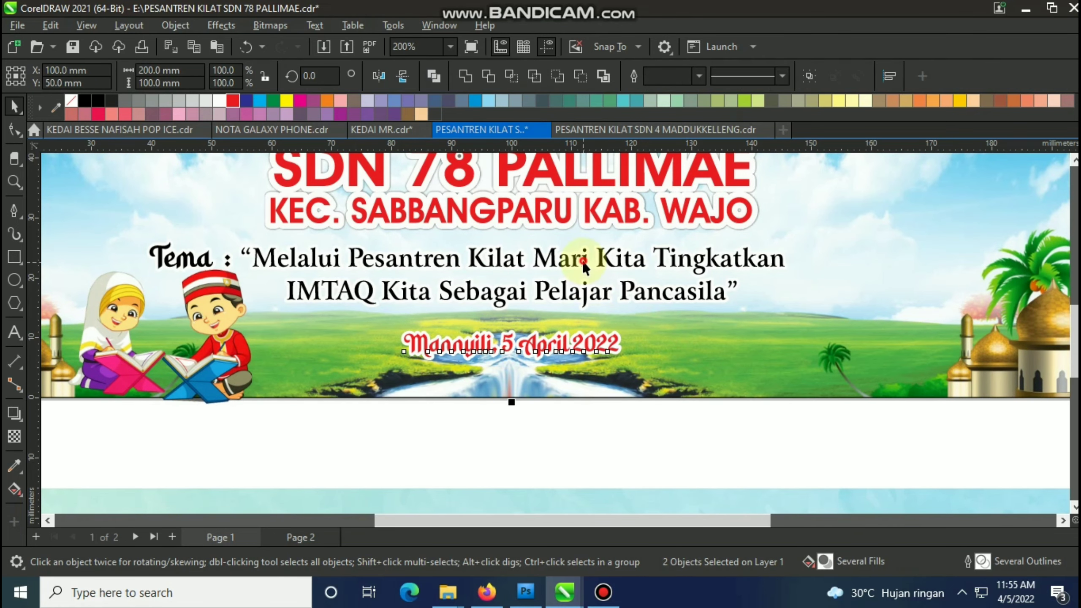
{"action": "key", "text": "Escape"}
Step: Duplicate the reading children illustration to the banner's lower-right side next to the mosque
{"action": "scroll", "coordinate": [559, 422], "scroll_direction": "down", "scroll_amount": 2}
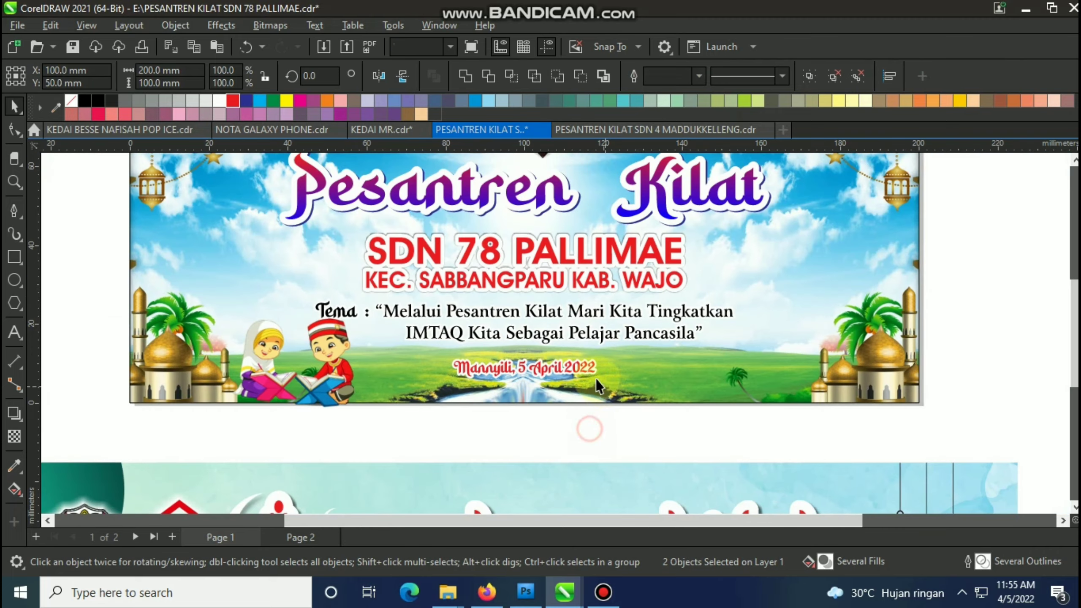
{"action": "scroll", "coordinate": [561, 375], "scroll_direction": "up", "scroll_amount": 2}
{"action": "left_click", "coordinate": [561, 374]}
{"action": "left_click", "coordinate": [212, 383]}
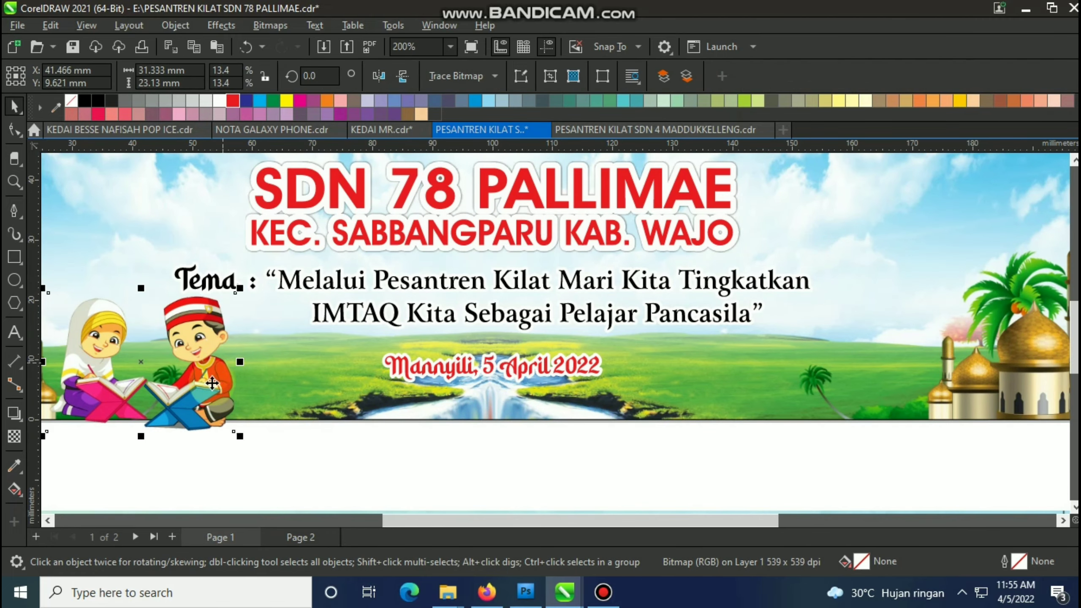
{"action": "left_click_drag", "start_coordinate": [221, 389], "coordinate": [856, 364]}
{"action": "right_click", "coordinate": [857, 363]}
Step: Crop the boy out of the left illustration with the Shape tool, adding nodes to follow the corner of the girl's book
{"action": "left_click", "coordinate": [14, 129]}
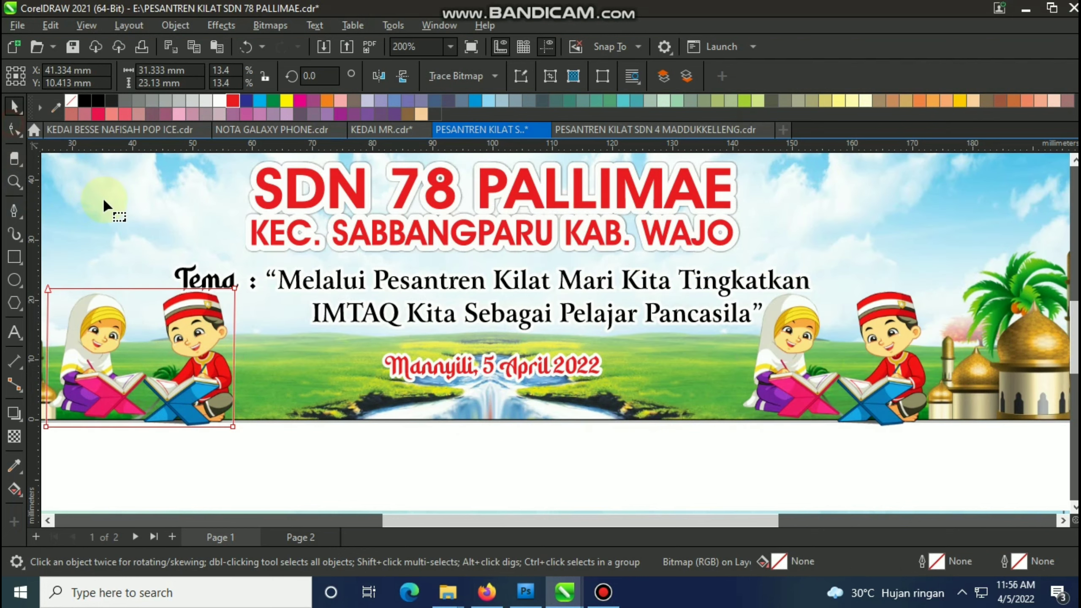
{"action": "scroll", "coordinate": [102, 426], "scroll_direction": "up", "scroll_amount": 2}
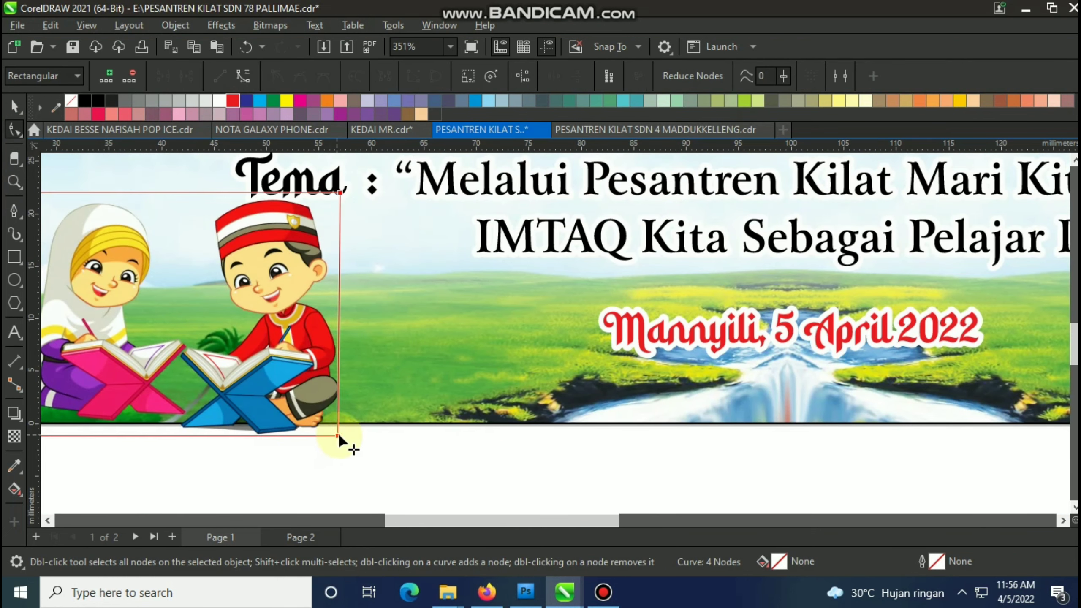
{"action": "left_click_drag", "start_coordinate": [339, 437], "coordinate": [182, 440]}
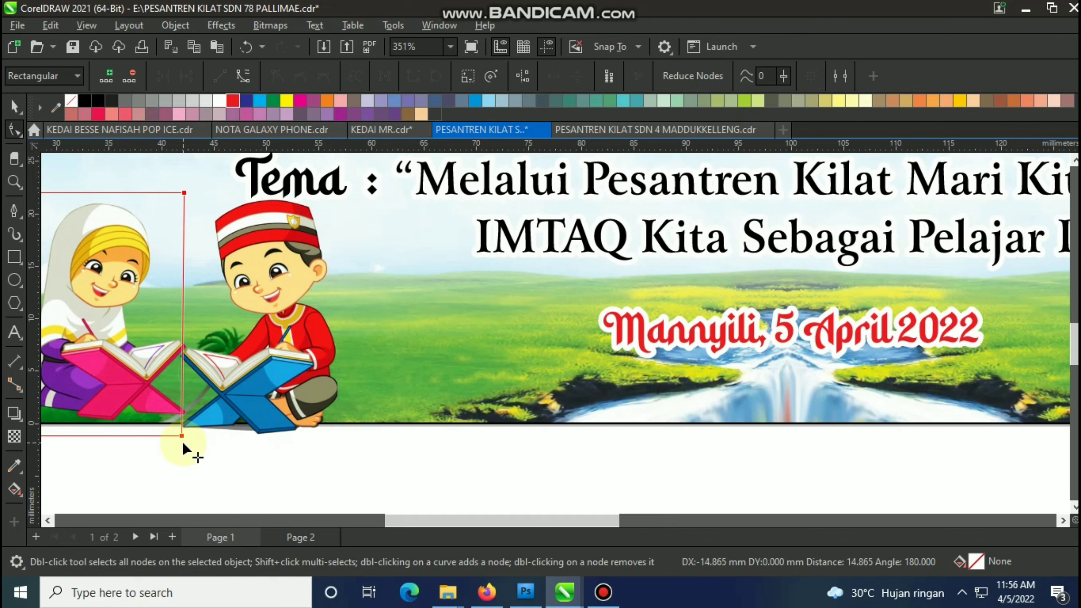
{"action": "scroll", "coordinate": [185, 378], "scroll_direction": "up", "scroll_amount": 4}
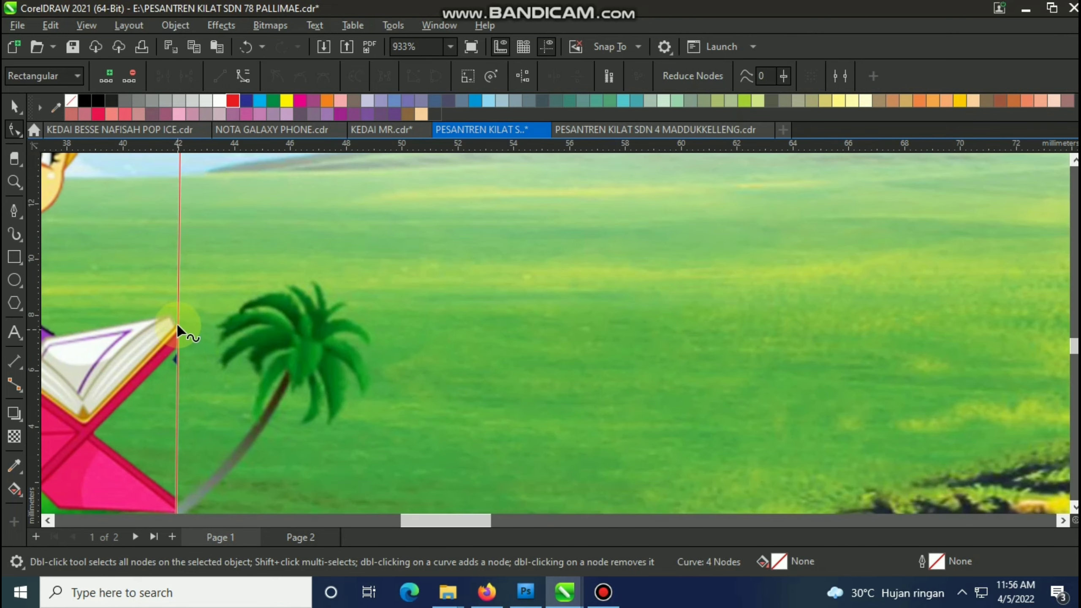
{"action": "double_click", "coordinate": [176, 336]}
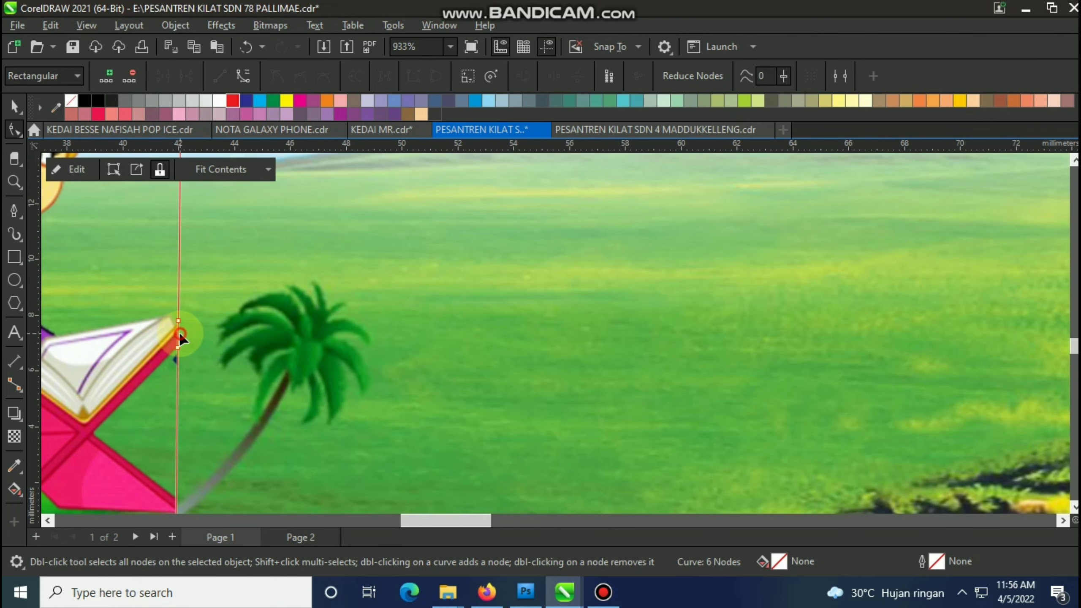
{"action": "double_click", "coordinate": [177, 336]}
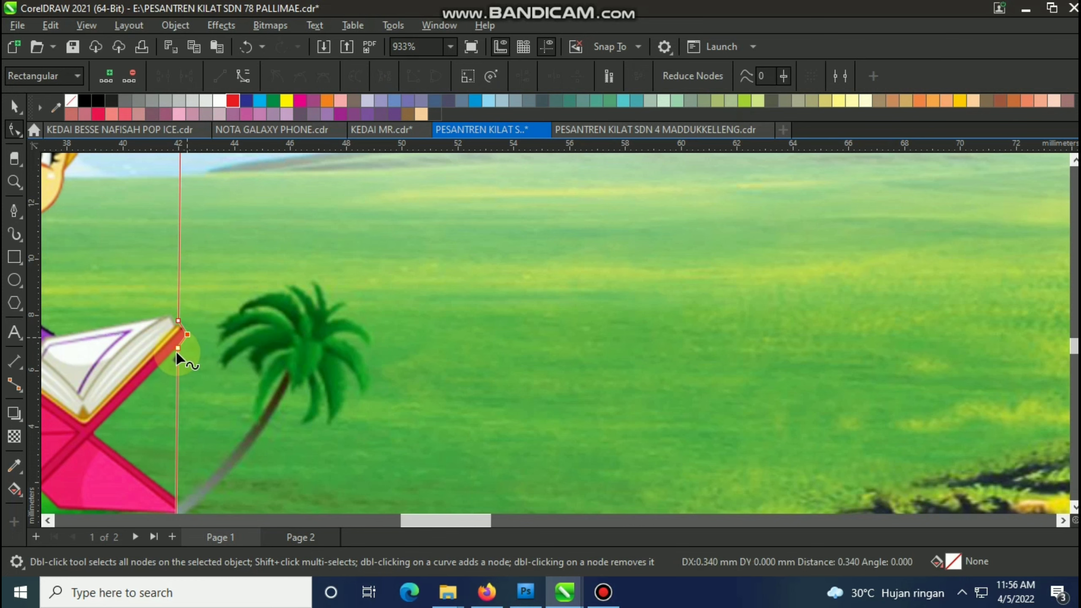
{"action": "left_click_drag", "start_coordinate": [177, 358], "coordinate": [165, 364]}
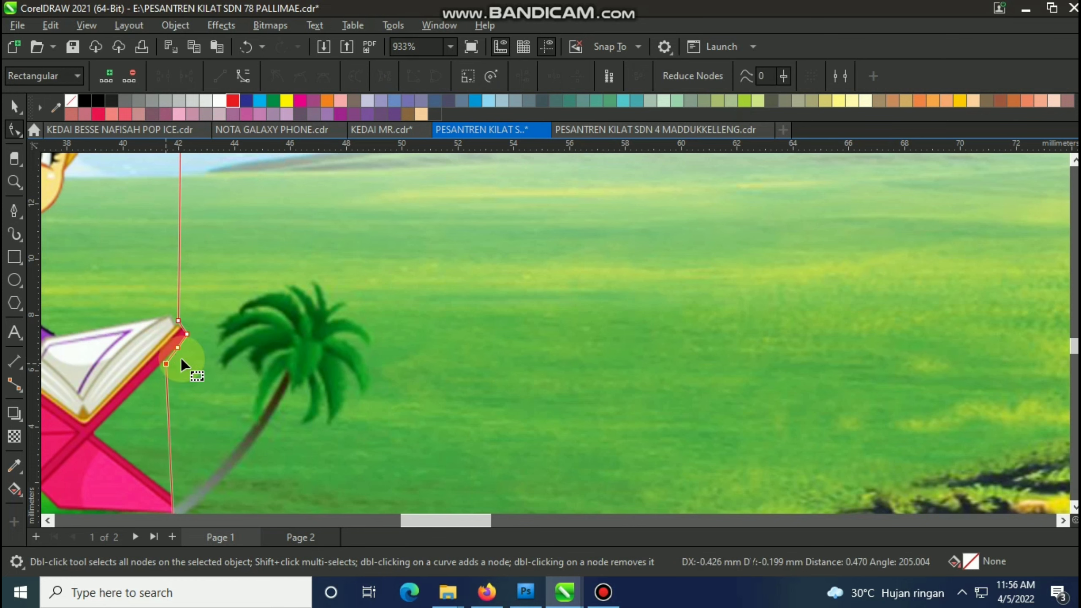
Step: Reshape the girl's crop outline around the foot of her book stand and raise its lower edge to the banner's edge
{"action": "scroll", "coordinate": [225, 325], "scroll_direction": "down", "scroll_amount": 4}
{"action": "scroll", "coordinate": [176, 435], "scroll_direction": "up", "scroll_amount": 5}
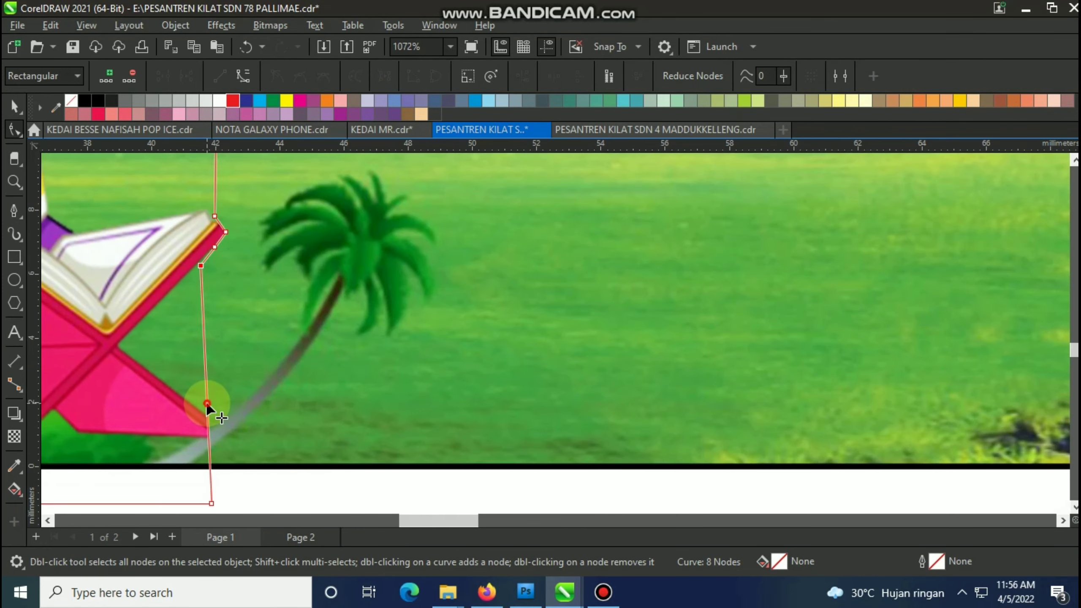
{"action": "scroll", "coordinate": [268, 435], "scroll_direction": "down", "scroll_amount": 2}
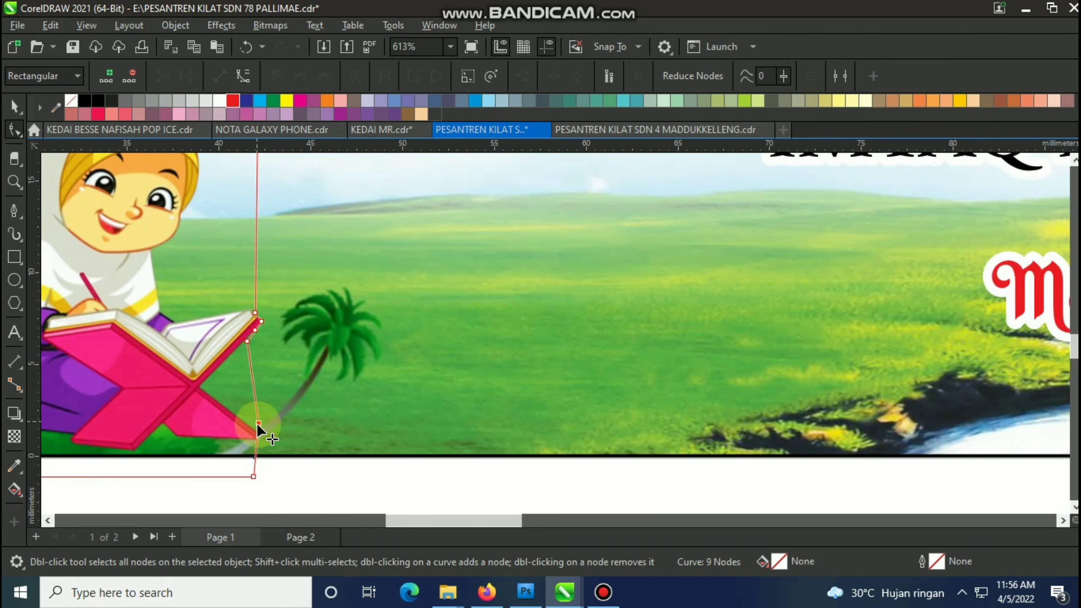
{"action": "left_click_drag", "start_coordinate": [265, 425], "coordinate": [266, 423]}
{"action": "scroll", "coordinate": [263, 480], "scroll_direction": "up", "scroll_amount": 1}
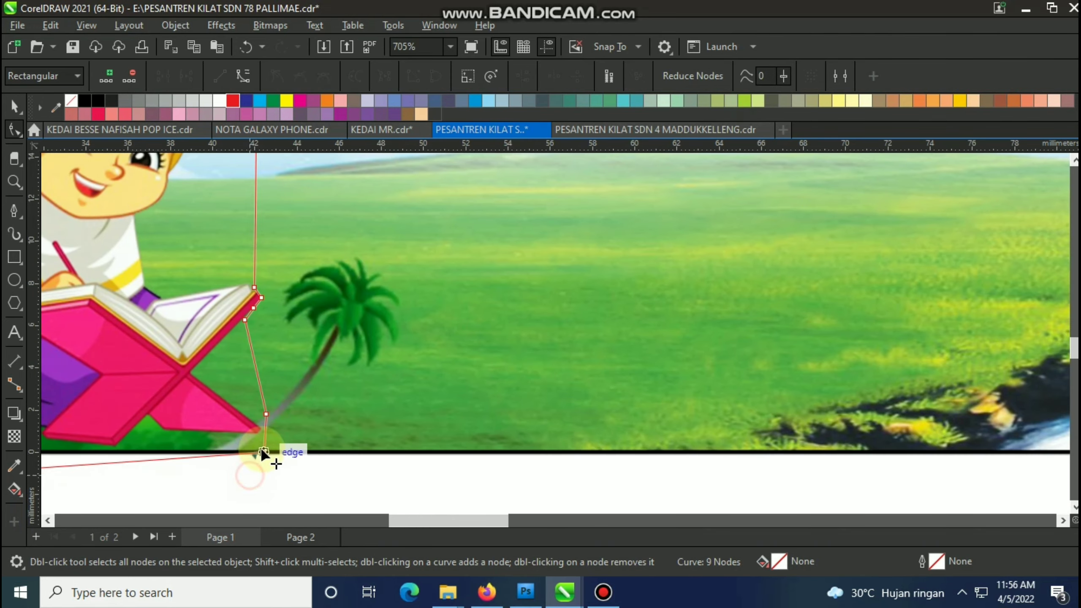
{"action": "scroll", "coordinate": [267, 456], "scroll_direction": "down", "scroll_amount": 4}
{"action": "scroll", "coordinate": [141, 464], "scroll_direction": "up", "scroll_amount": 3}
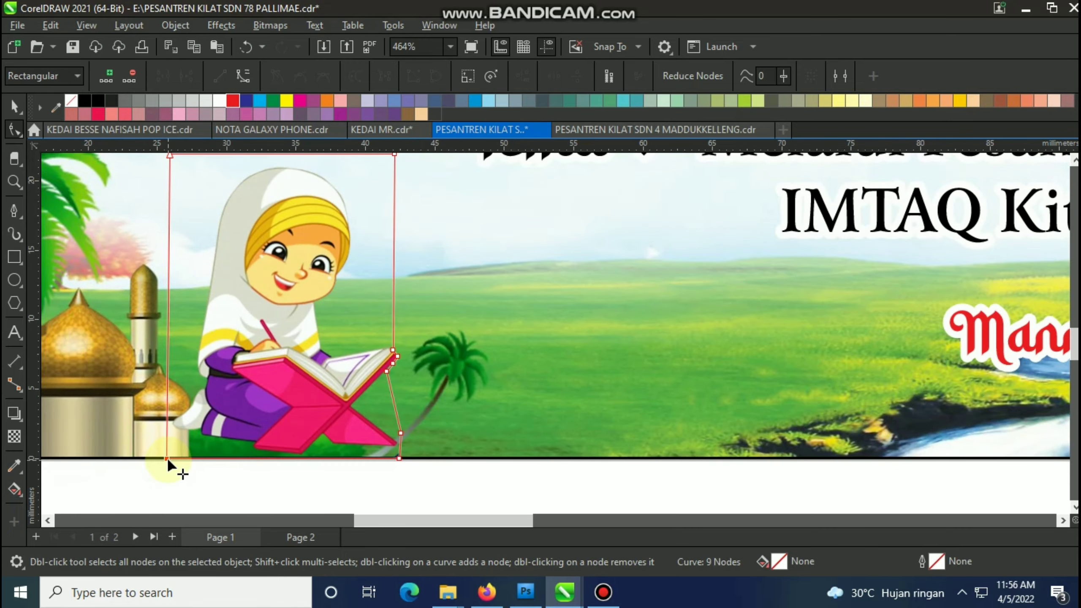
Step: Crop the girl out of the right illustration, adding nodes to cut her book's remnants away from the boy's book stand
{"action": "scroll", "coordinate": [164, 400], "scroll_direction": "down", "scroll_amount": 9}
{"action": "scroll", "coordinate": [690, 381], "scroll_direction": "up", "scroll_amount": 4}
{"action": "left_click", "coordinate": [702, 377]}
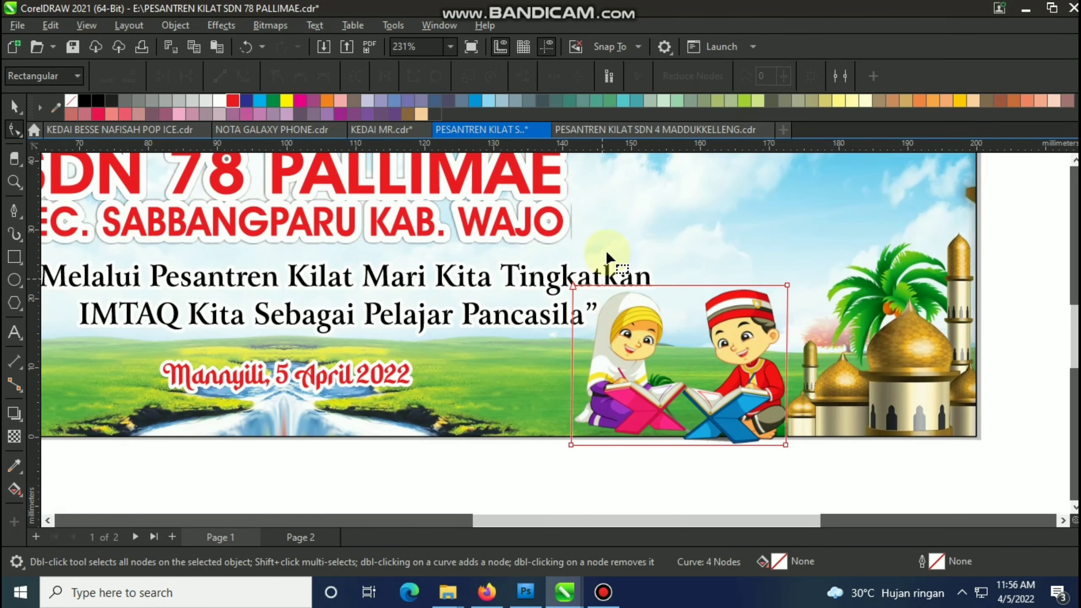
{"action": "mouse_move", "coordinate": [646, 453]}
{"action": "left_mouse_down"}
{"action": "mouse_move", "coordinate": [676, 450]}
{"action": "mouse_move", "coordinate": [639, 452]}
{"action": "left_mouse_up"}
{"action": "scroll", "coordinate": [680, 450], "scroll_direction": "up", "scroll_amount": 5}
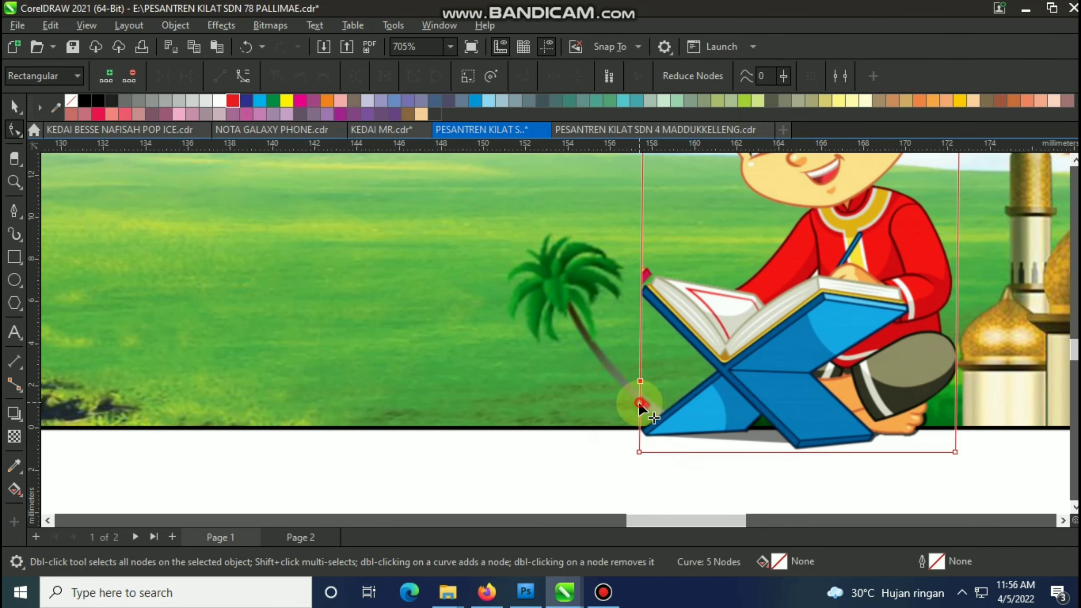
{"action": "left_click_drag", "start_coordinate": [639, 402], "coordinate": [654, 405]}
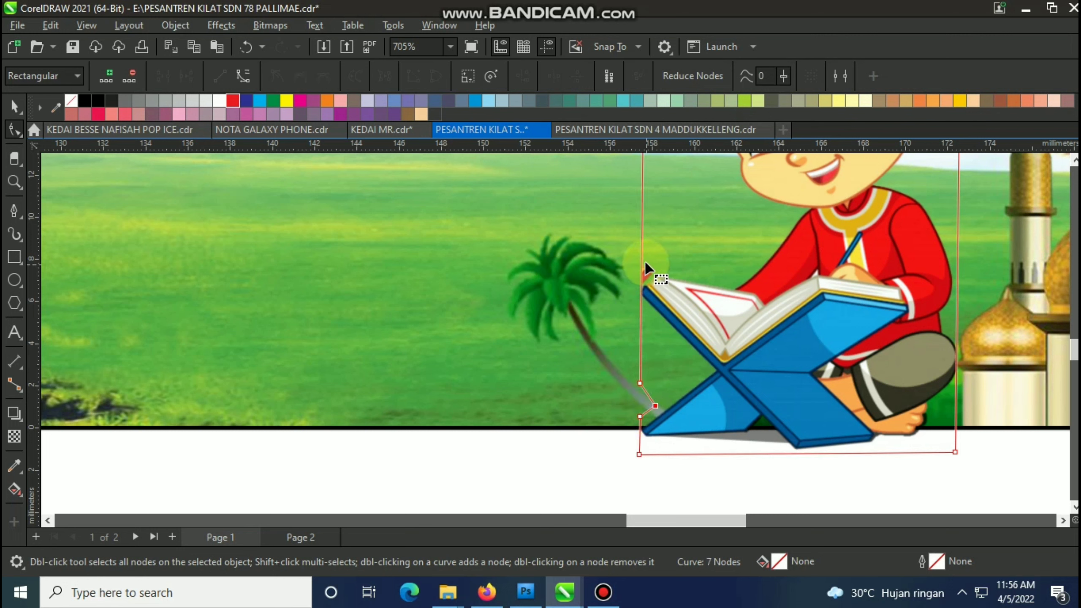
{"action": "double_click", "coordinate": [641, 289]}
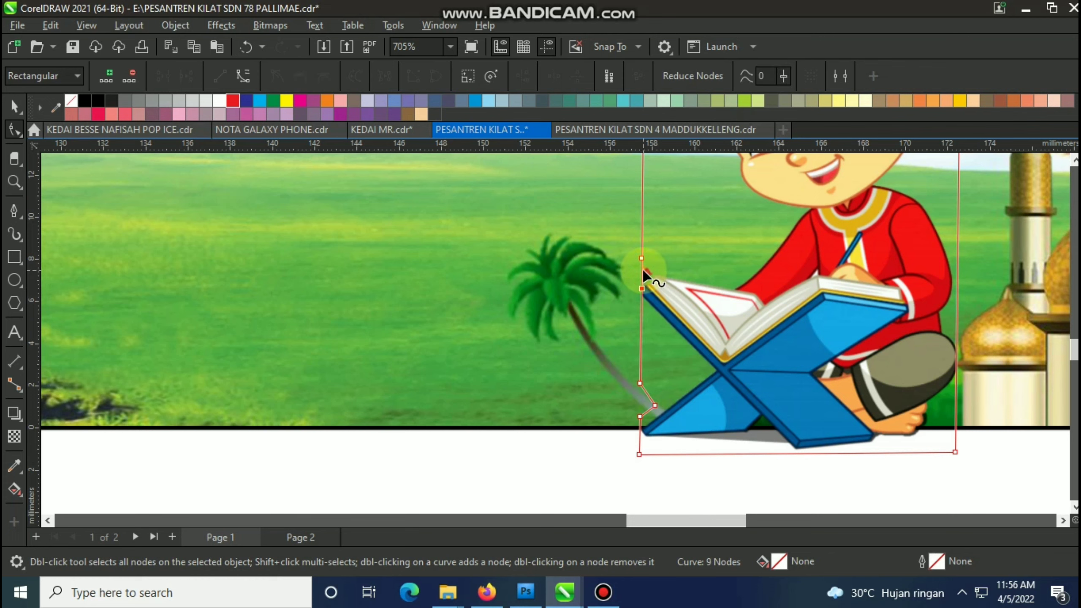
{"action": "left_click_drag", "start_coordinate": [642, 270], "coordinate": [655, 270]}
Step: Move the cropped boy picture slightly up so it sits at the banner's lower edge
{"action": "left_click", "coordinate": [14, 106]}
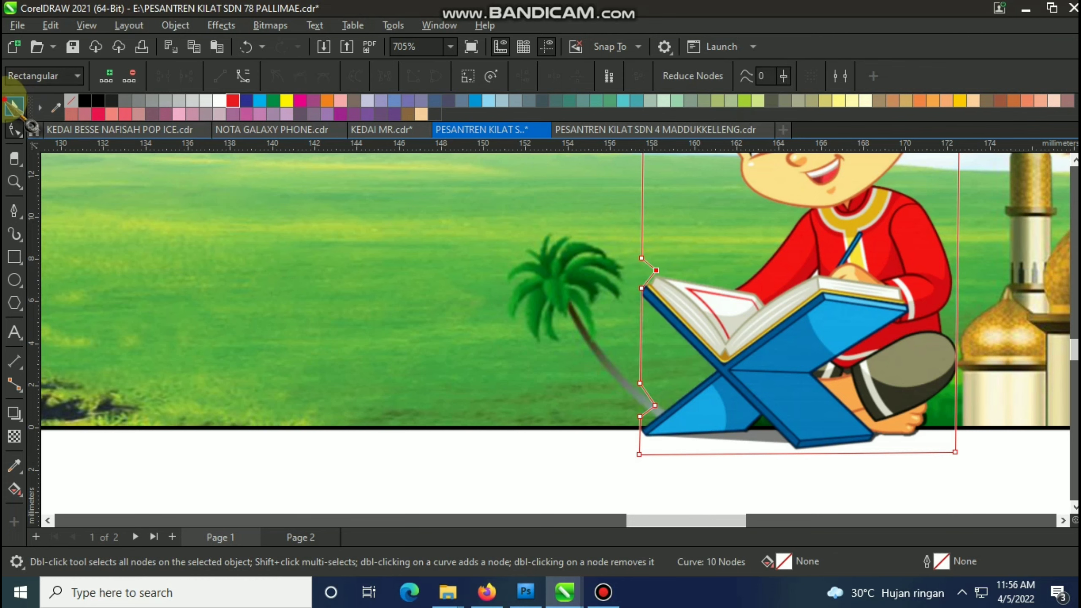
{"action": "scroll", "coordinate": [503, 447], "scroll_direction": "down", "scroll_amount": 3}
{"action": "left_click_drag", "start_coordinate": [621, 362], "coordinate": [624, 363]}
{"action": "scroll", "coordinate": [612, 368], "scroll_direction": "down", "scroll_amount": 4}
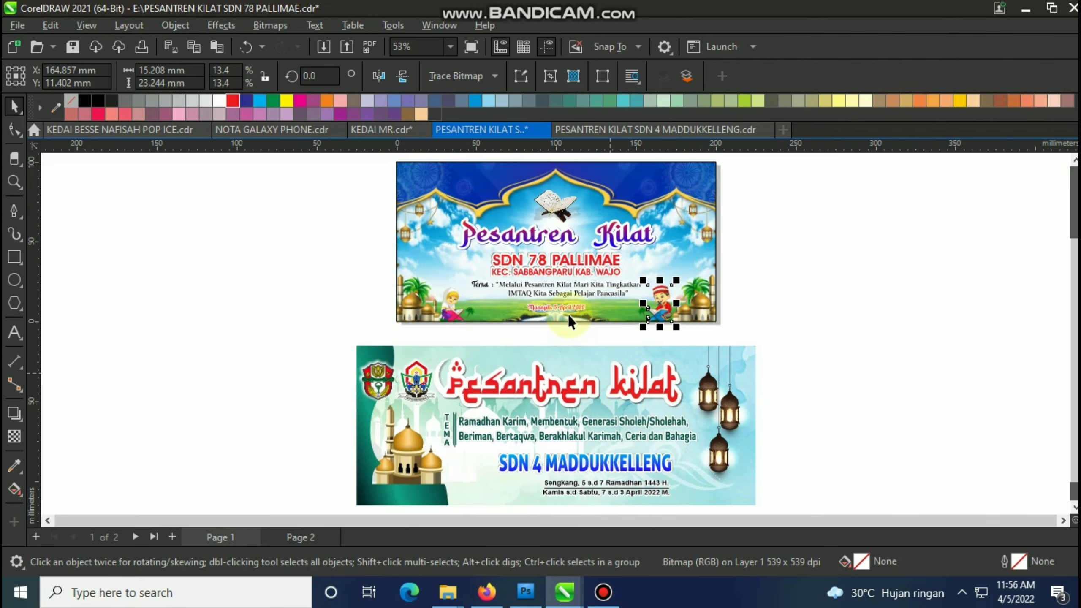
Step: Delete the SDN 4 Maddukkelleng reference banner lying below the new banner
{"action": "left_click_drag", "start_coordinate": [749, 489], "coordinate": [802, 511]}
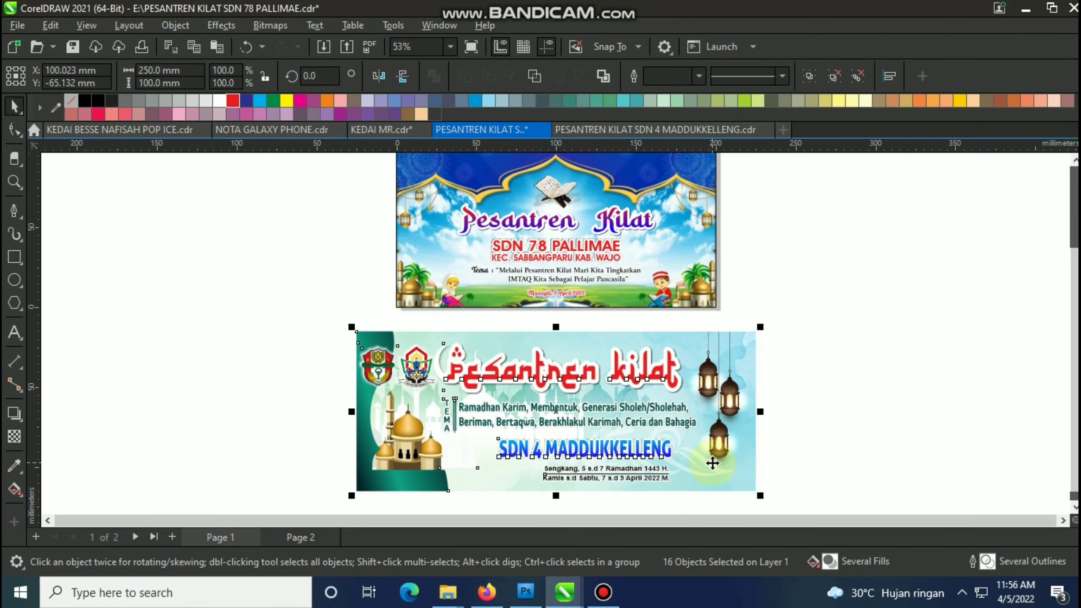
{"action": "key", "text": "Delete"}
{"action": "left_click", "coordinate": [817, 374]}
{"action": "key", "text": "F4"}
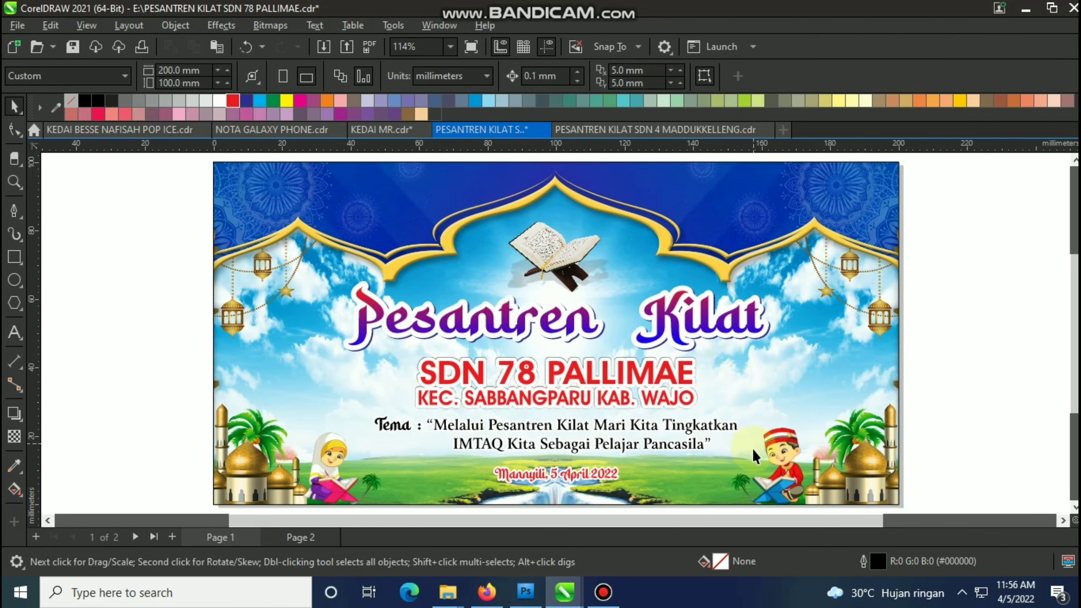
Step: Scale the girl picture down to about 15.3 × 20 mm and the boy picture to about 12.6 × 19.2 mm
{"action": "left_click", "coordinate": [335, 472]}
{"action": "left_click_drag", "start_coordinate": [371, 426], "coordinate": [329, 451]}
{"action": "scroll", "coordinate": [341, 507], "scroll_direction": "up", "scroll_amount": 5}
{"action": "scroll", "coordinate": [330, 451], "scroll_direction": "down", "scroll_amount": 4}
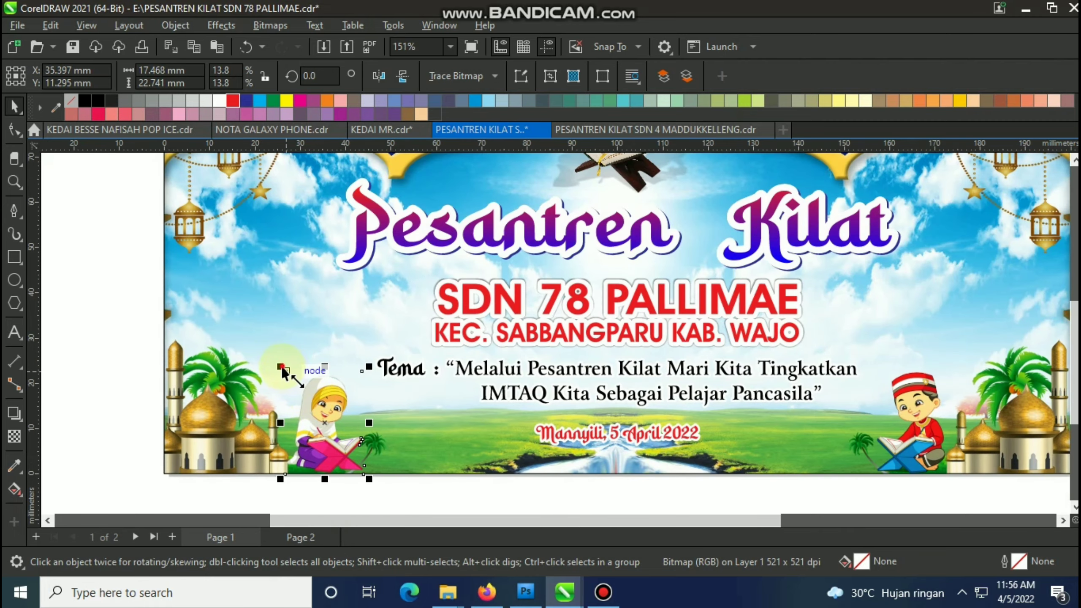
{"action": "left_click_drag", "start_coordinate": [282, 369], "coordinate": [308, 378]}
{"action": "left_click", "coordinate": [918, 432]}
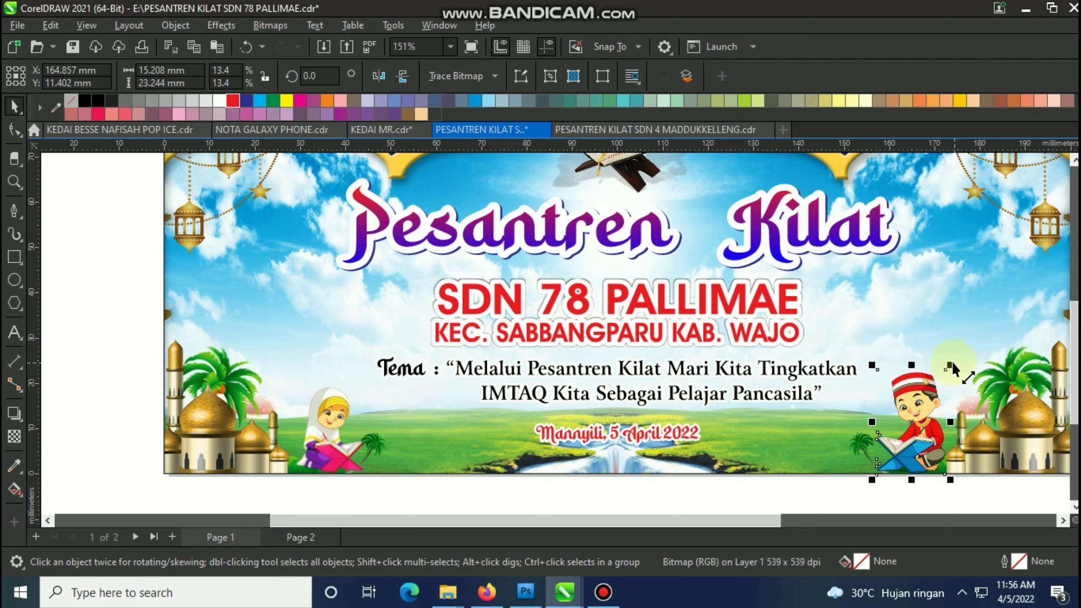
{"action": "left_click_drag", "start_coordinate": [951, 365], "coordinate": [939, 385]}
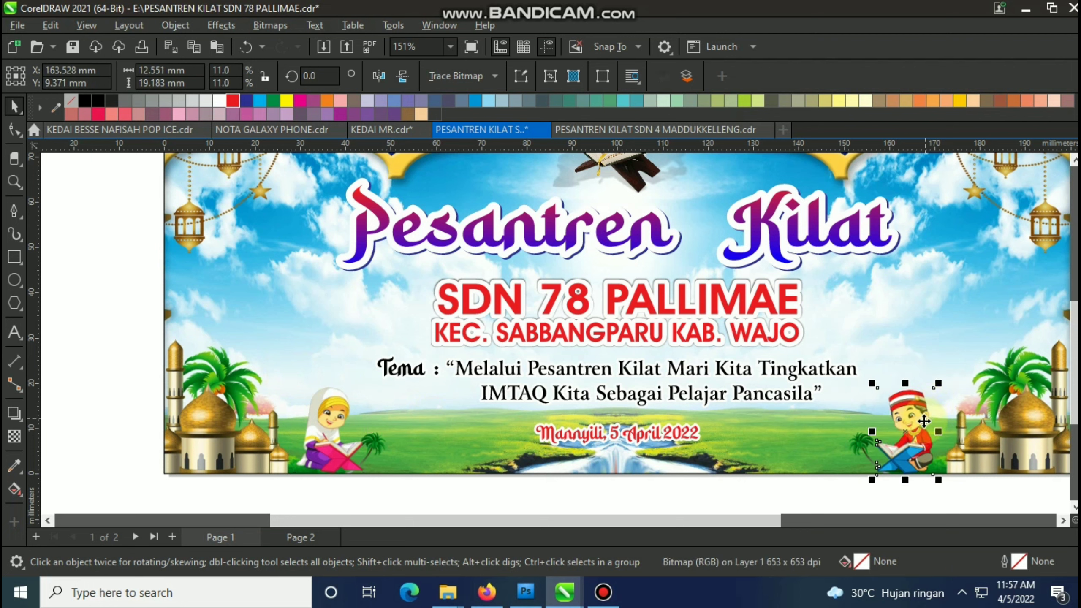
Step: Move the boy beside the girl near the left mosque and mirror the pair horizontally so the two swap places
{"action": "left_click_drag", "start_coordinate": [923, 421], "coordinate": [390, 422]}
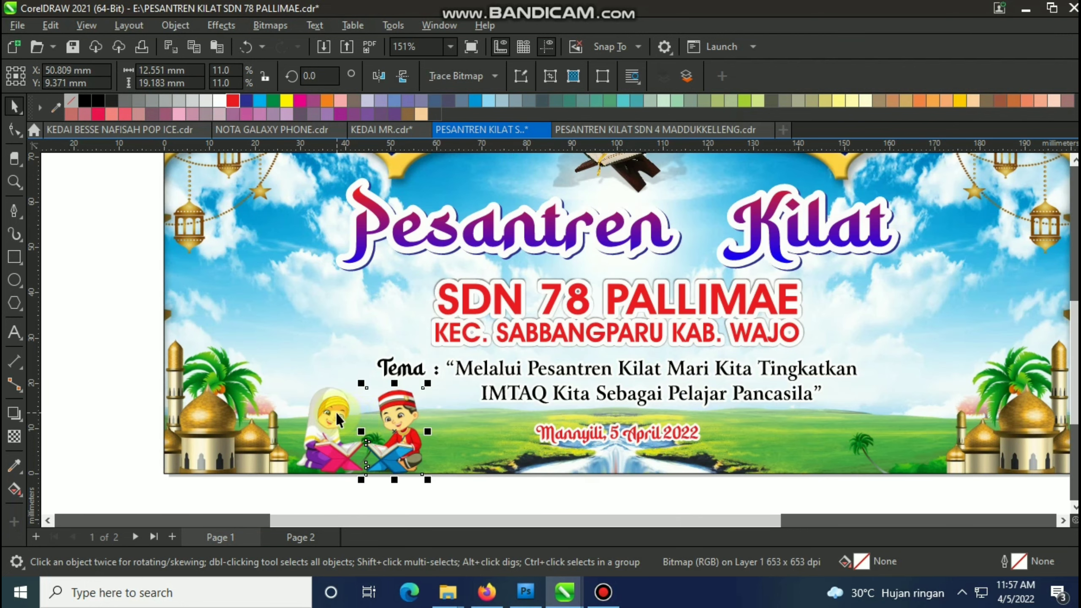
{"action": "left_click", "coordinate": [378, 75]}
{"action": "scroll", "coordinate": [382, 324], "scroll_direction": "down", "scroll_amount": 1}
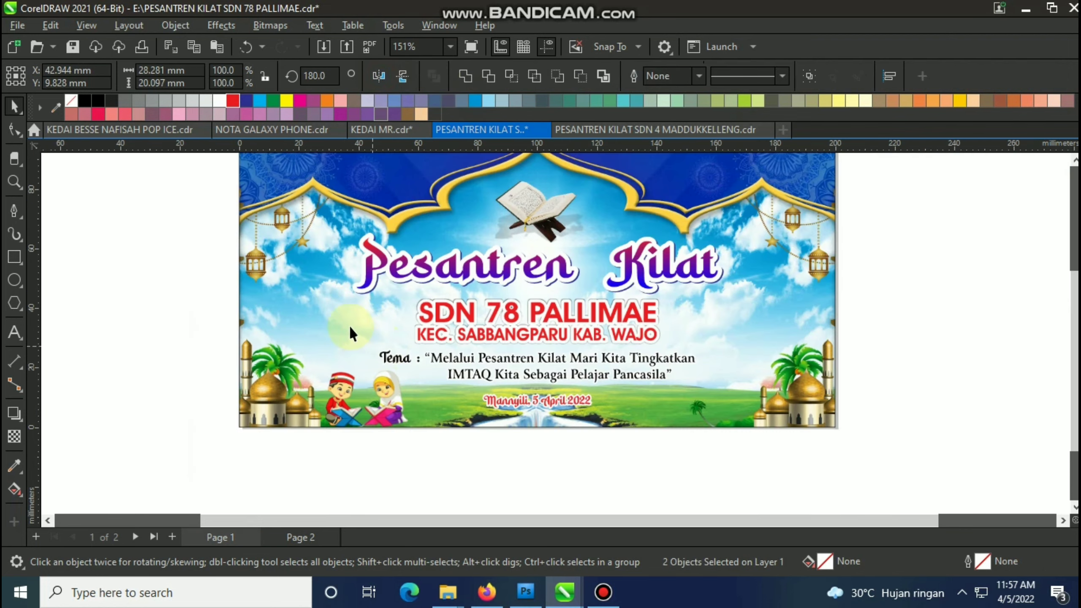
{"action": "left_click", "coordinate": [349, 325]}
Step: Enlarge the boy picture to about 14.1 × 21.5 mm, keeping its lower edge on the banner's edge
{"action": "scroll", "coordinate": [403, 418], "scroll_direction": "up", "scroll_amount": 1}
{"action": "scroll", "coordinate": [404, 417], "scroll_direction": "up", "scroll_amount": 2}
{"action": "left_click", "coordinate": [398, 456]}
{"action": "scroll", "coordinate": [362, 409], "scroll_direction": "down", "scroll_amount": 1}
{"action": "left_click", "coordinate": [315, 358]}
{"action": "scroll", "coordinate": [316, 360], "scroll_direction": "up", "scroll_amount": 1}
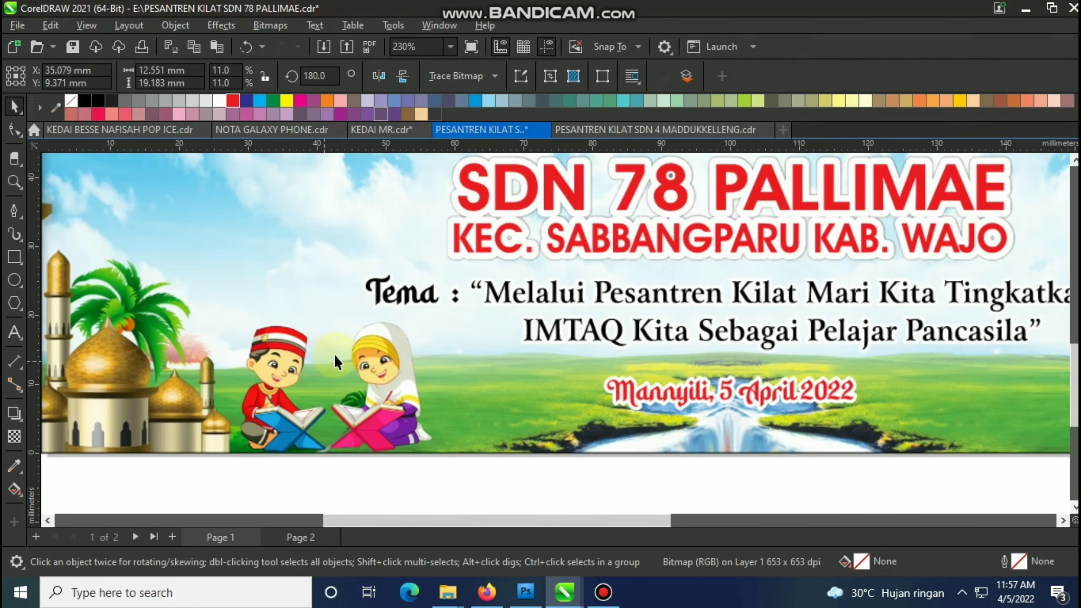
{"action": "left_click_drag", "start_coordinate": [331, 320], "coordinate": [342, 314]}
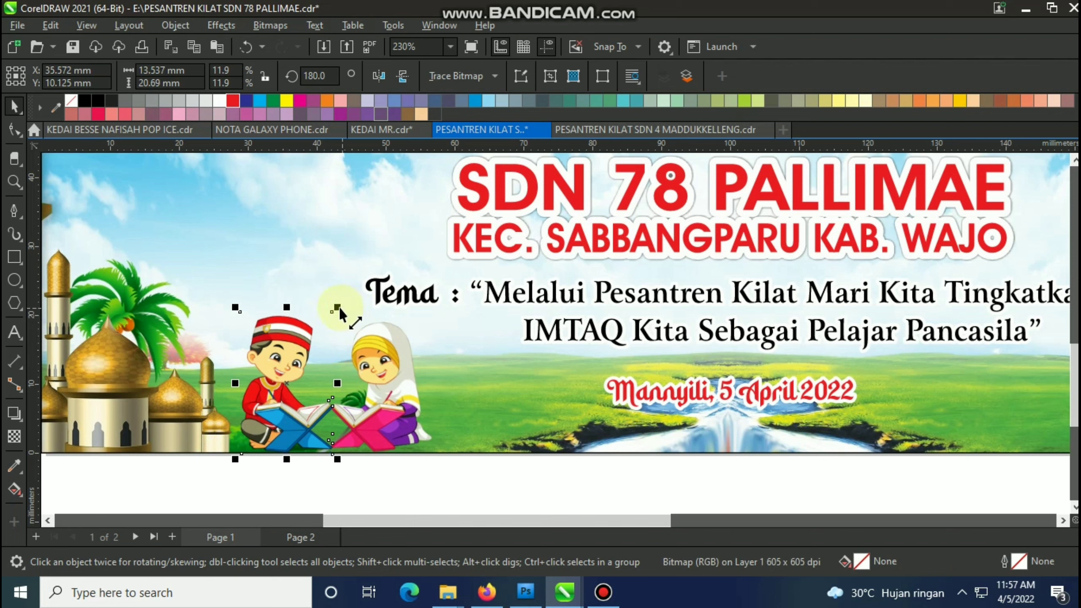
{"action": "left_click_drag", "start_coordinate": [336, 308], "coordinate": [341, 301]}
{"action": "scroll", "coordinate": [342, 303], "scroll_direction": "down", "scroll_amount": 3}
{"action": "scroll", "coordinate": [346, 361], "scroll_direction": "up", "scroll_amount": 2}
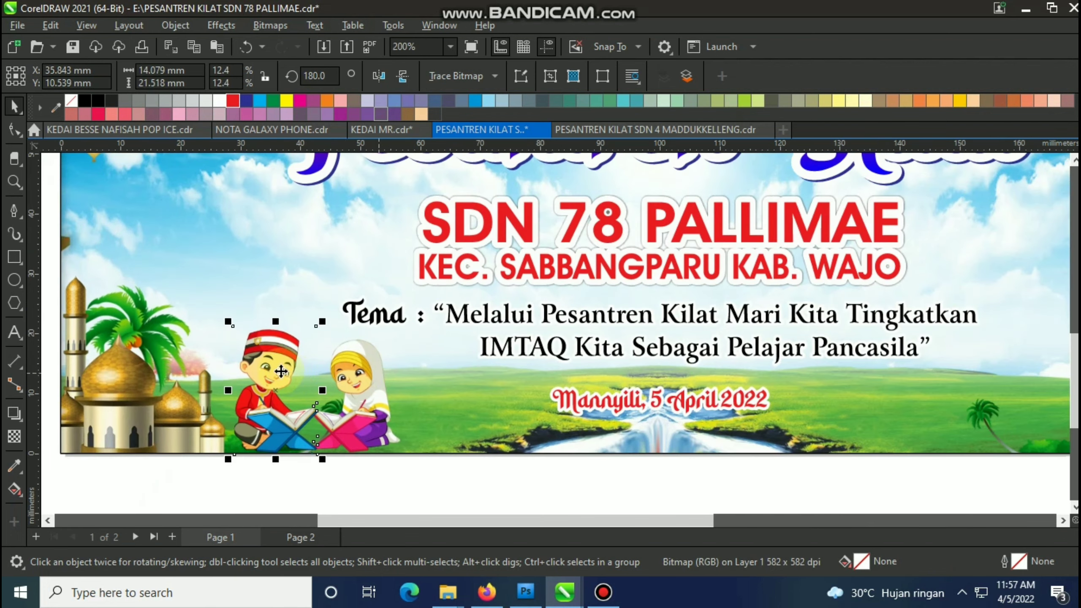
Step: Move the girl picture across the banner to stand beside the right mosque
{"action": "scroll", "coordinate": [339, 365], "scroll_direction": "down", "scroll_amount": 3}
{"action": "left_click_drag", "start_coordinate": [338, 366], "coordinate": [789, 406]}
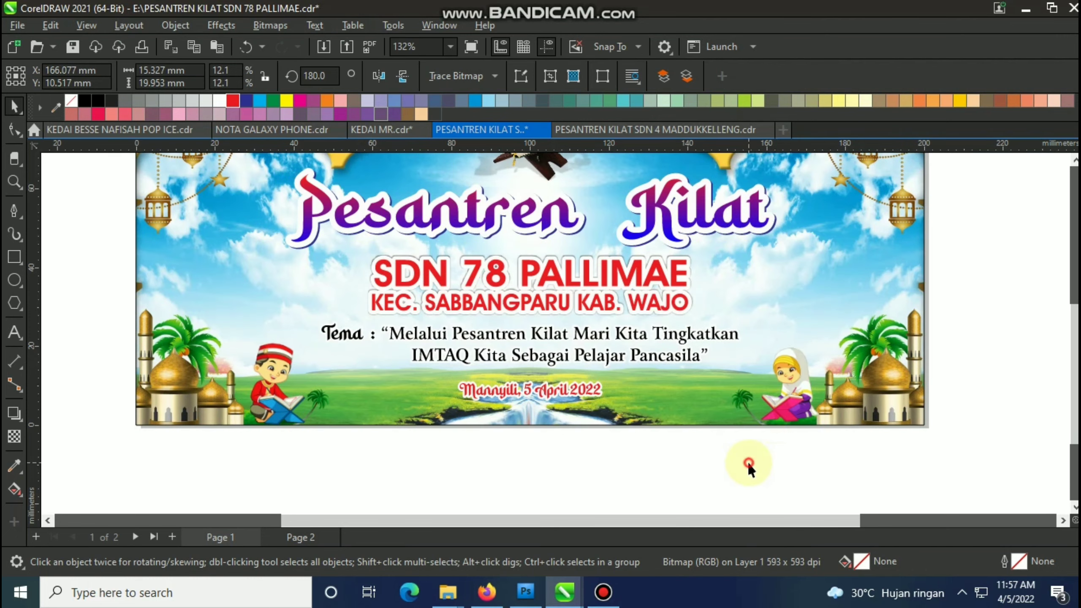
{"action": "scroll", "coordinate": [797, 389], "scroll_direction": "up", "scroll_amount": 3}
{"action": "left_click_drag", "start_coordinate": [801, 356], "coordinate": [798, 353]}
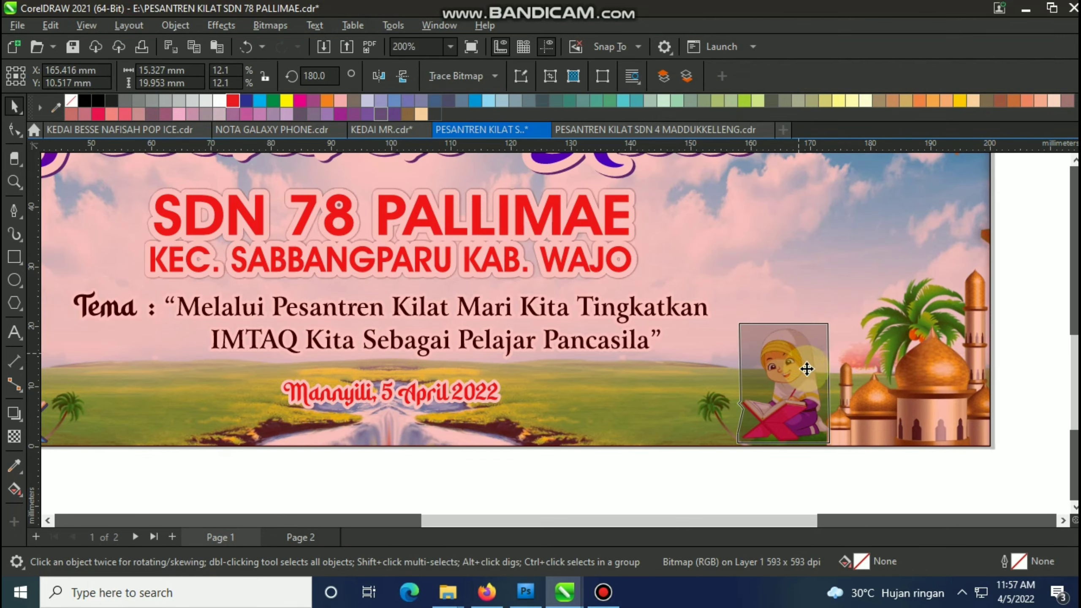
Step: Select all the banner's objects and group them
{"action": "left_click", "coordinate": [750, 490]}
{"action": "key", "text": "F4"}
{"action": "key", "text": "ctrl+a"}
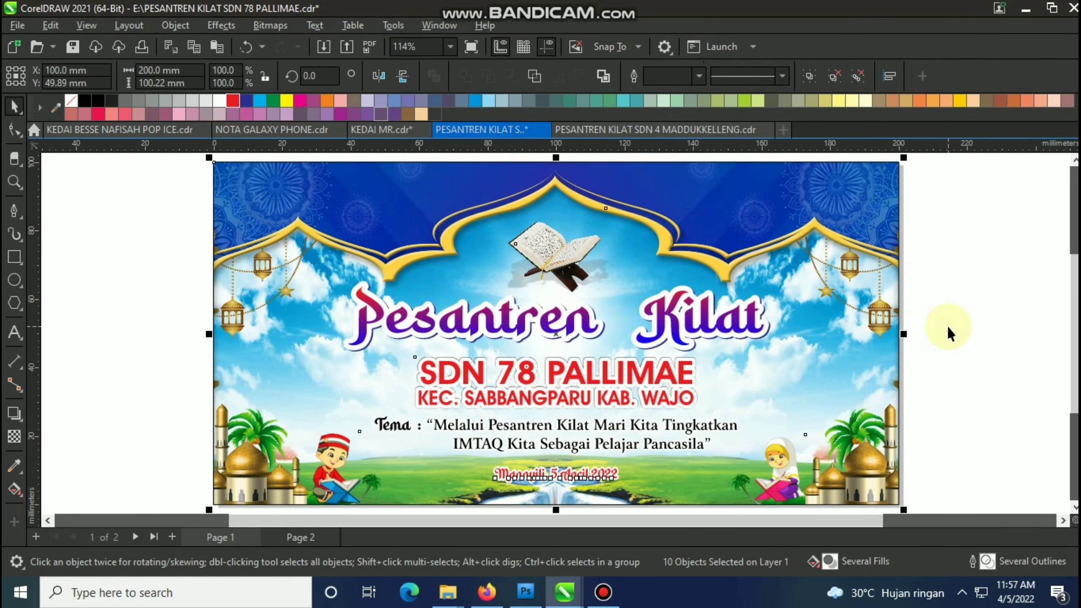
{"action": "left_click", "coordinate": [974, 284]}
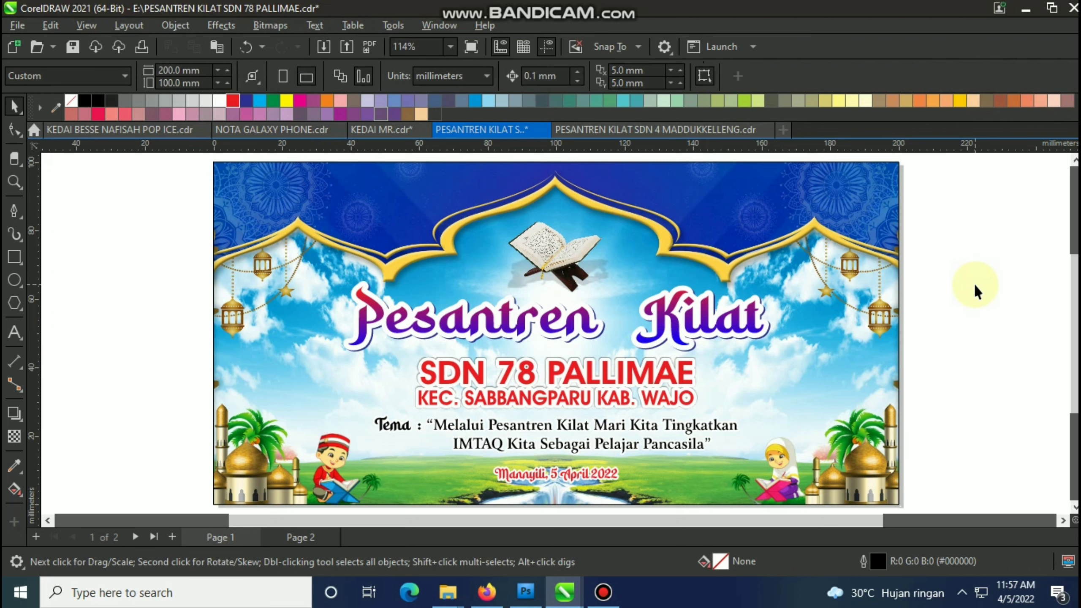
Step: Try a black fill on the school name and district lines inside the group, and undo it
{"action": "left_click", "coordinate": [748, 330]}
{"action": "left_click", "coordinate": [661, 379], "text": "ctrl"}
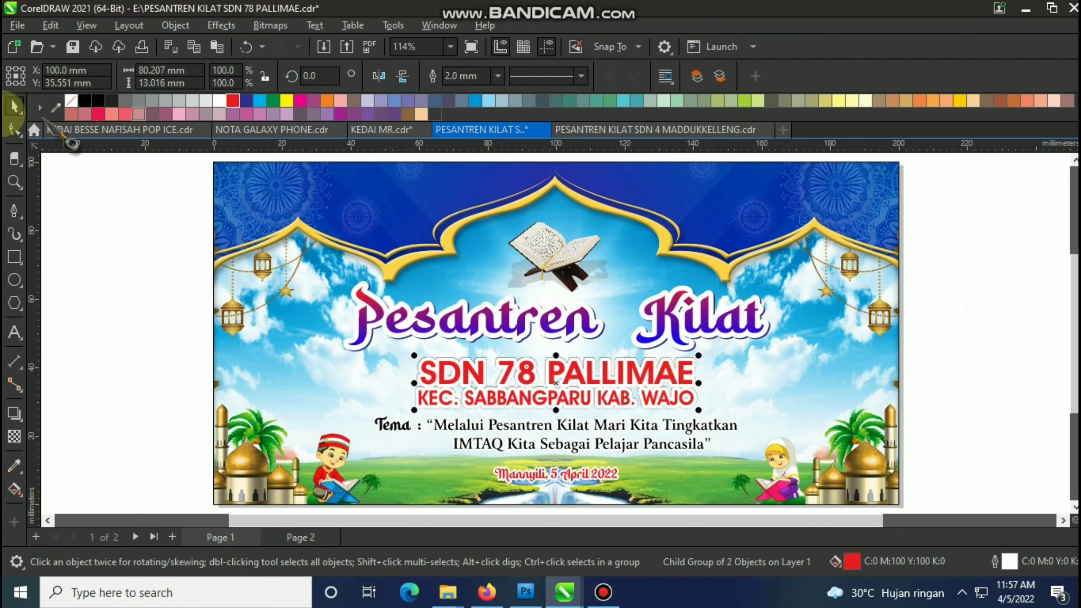
{"action": "left_click", "coordinate": [86, 101]}
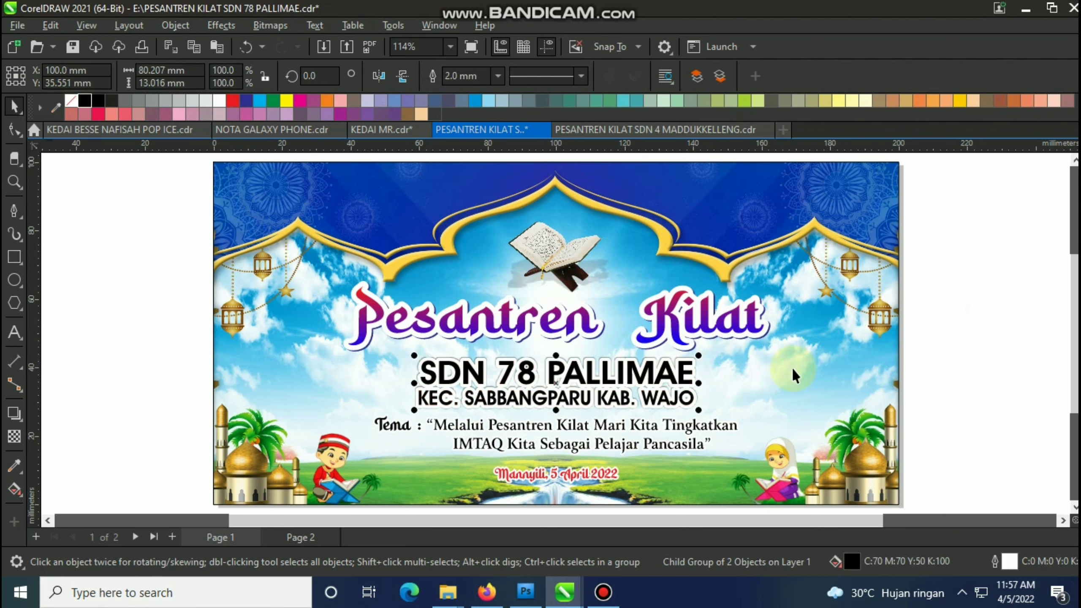
{"action": "left_click", "coordinate": [984, 325]}
{"action": "scroll", "coordinate": [553, 460], "scroll_direction": "up", "scroll_amount": 1}
{"action": "left_click", "coordinate": [532, 401]}
{"action": "scroll", "coordinate": [486, 405], "scroll_direction": "down", "scroll_amount": 1}
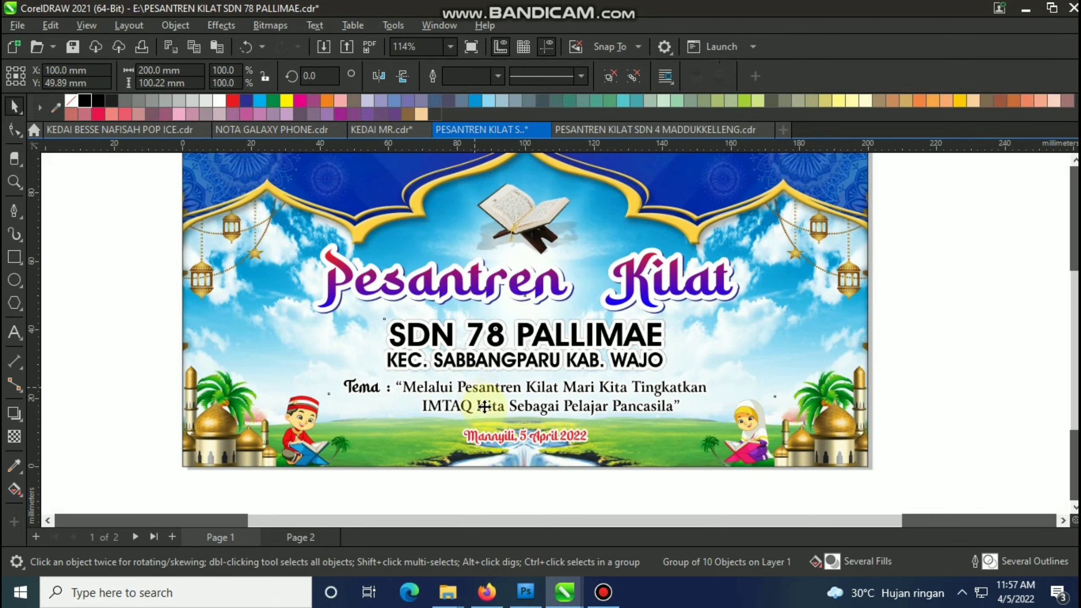
{"action": "left_click", "coordinate": [485, 402]}
{"action": "left_click_drag", "start_coordinate": [485, 401], "coordinate": [486, 403]}
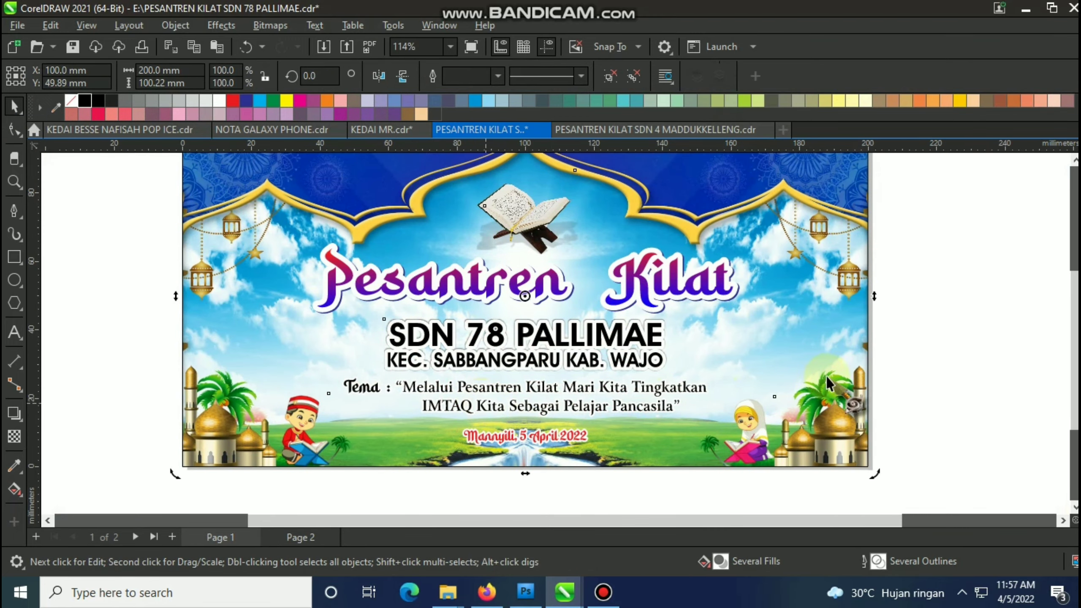
{"action": "key", "text": "ctrl+z"}
Step: Try a dark blue fill on the theme sentence inside the group, and undo it
{"action": "left_click", "coordinate": [958, 331]}
{"action": "scroll", "coordinate": [497, 385], "scroll_direction": "up", "scroll_amount": 1}
{"action": "left_click", "coordinate": [487, 387]}
{"action": "left_click", "coordinate": [495, 388]}
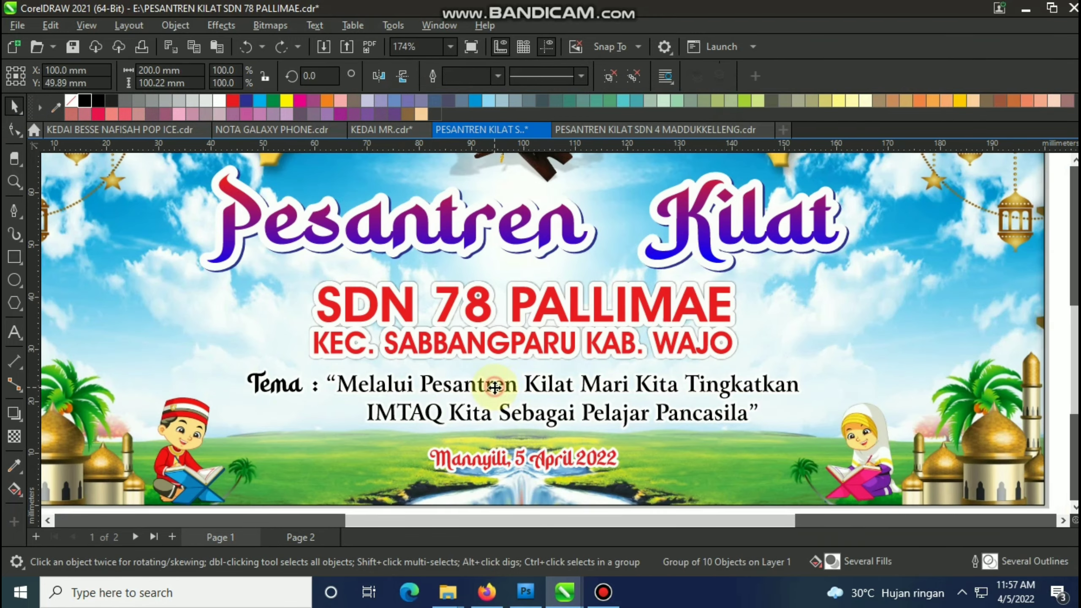
{"action": "left_click", "coordinate": [491, 386]}
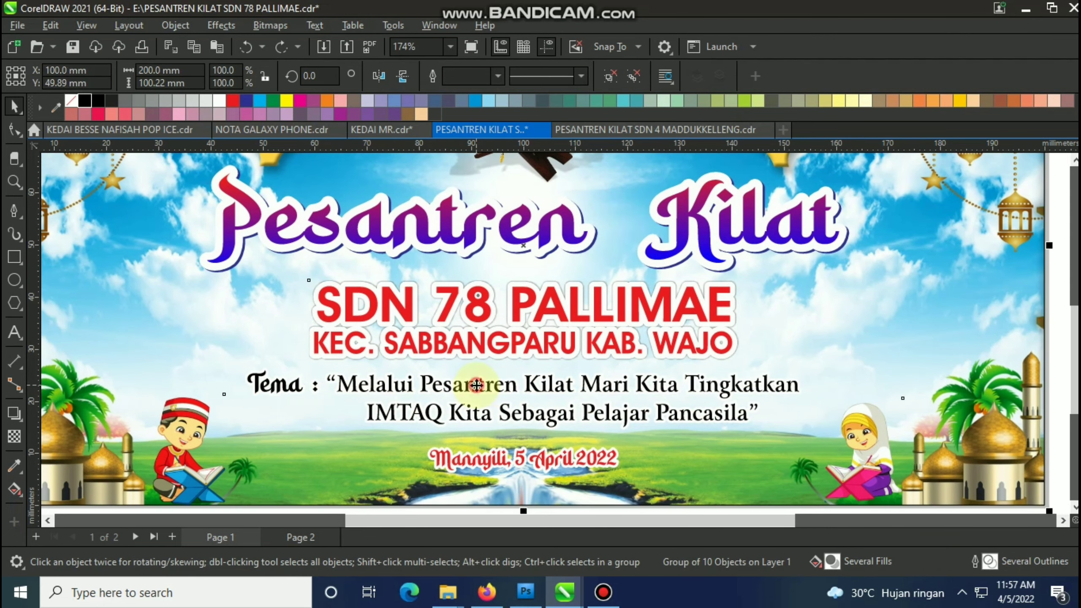
{"action": "left_click", "coordinate": [477, 385], "text": "ctrl"}
{"action": "left_click", "coordinate": [416, 383], "text": "ctrl"}
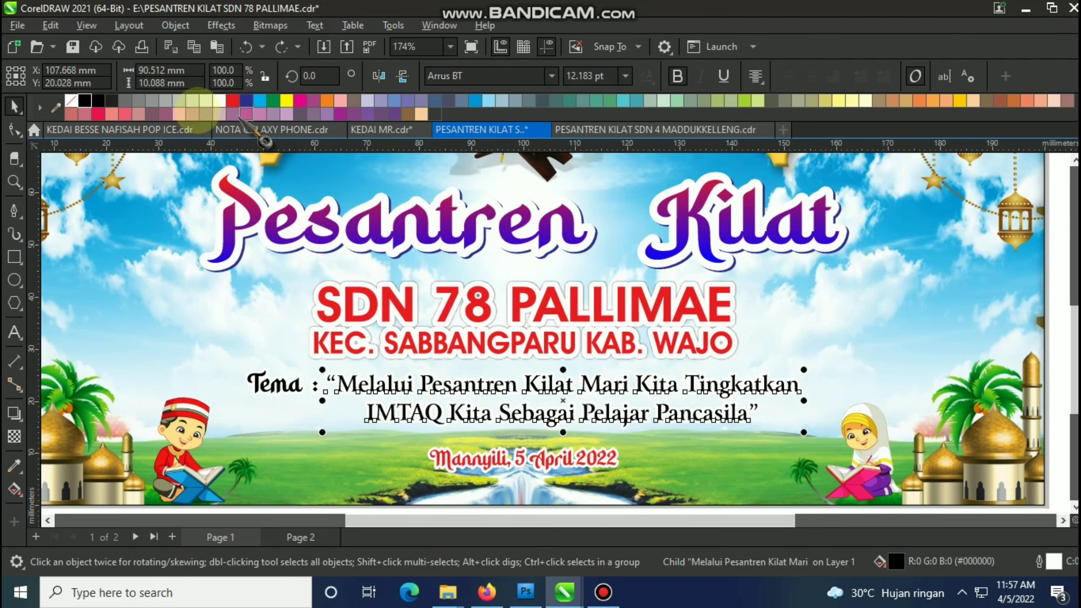
{"action": "left_click", "coordinate": [246, 100]}
{"action": "scroll", "coordinate": [395, 298], "scroll_direction": "down", "scroll_amount": 1}
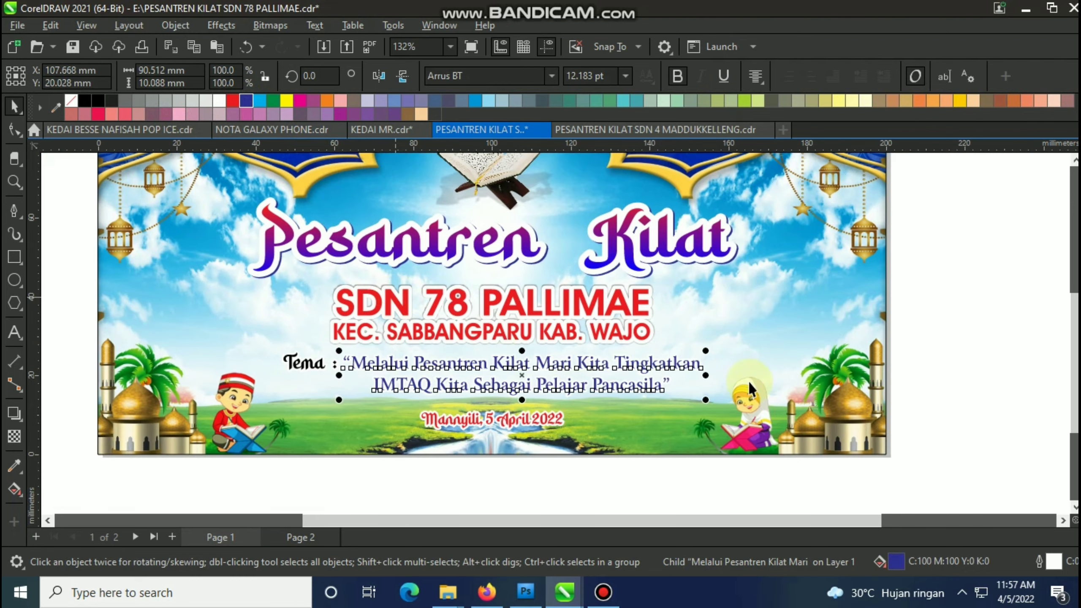
{"action": "key", "text": "ctrl+z"}
{"action": "left_click", "coordinate": [953, 304]}
{"action": "key", "text": "F4"}
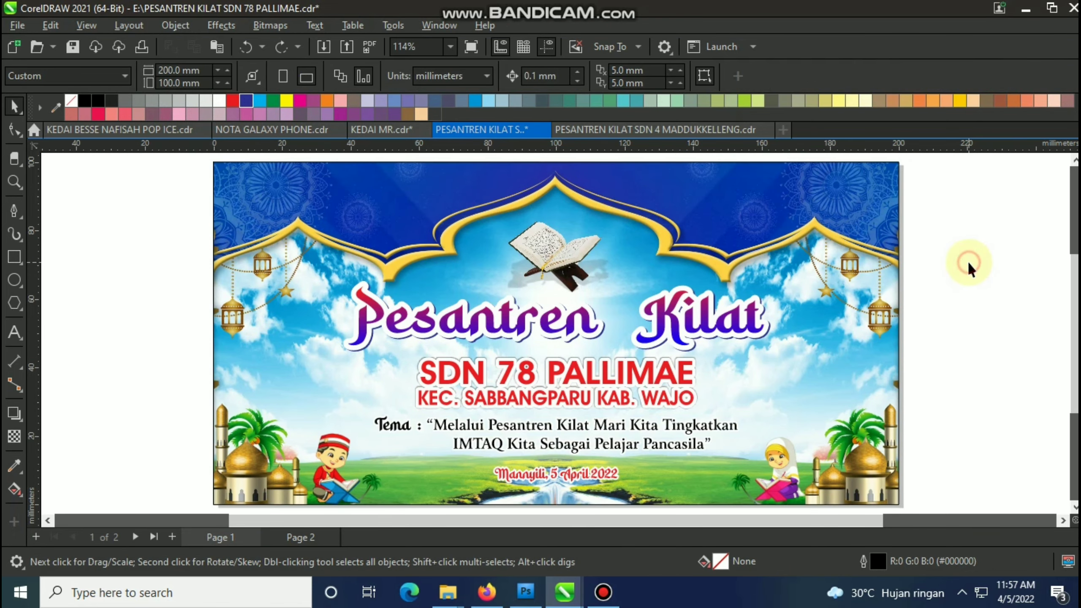
Step: Save the Pesantren Kilat SDN 78 Pallimae document and deselect the banner group
{"action": "left_click", "coordinate": [738, 239]}
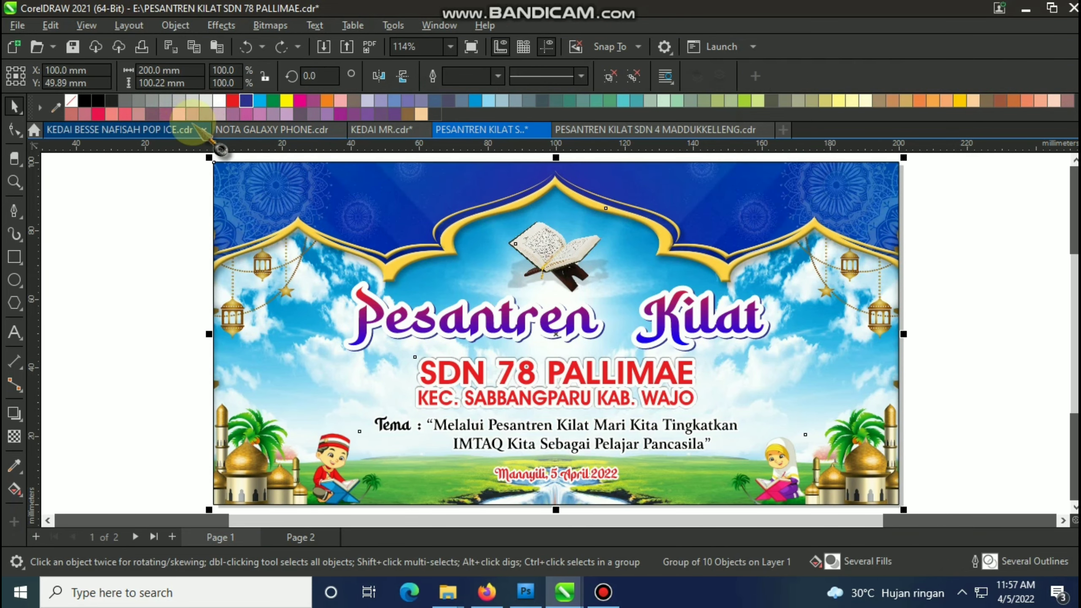
{"action": "left_click", "coordinate": [71, 45]}
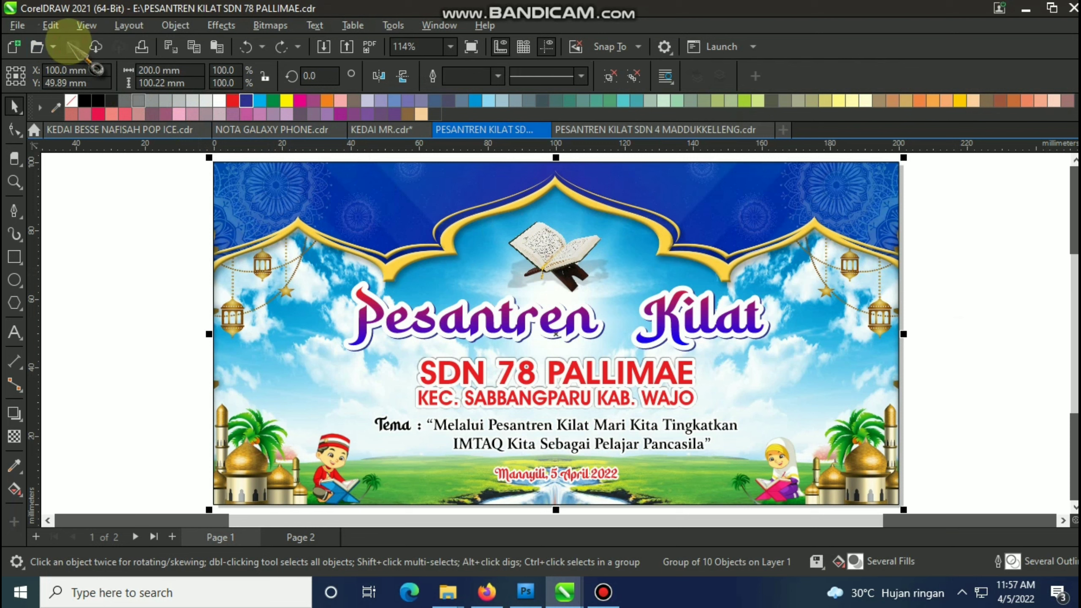
{"action": "left_click", "coordinate": [128, 269]}
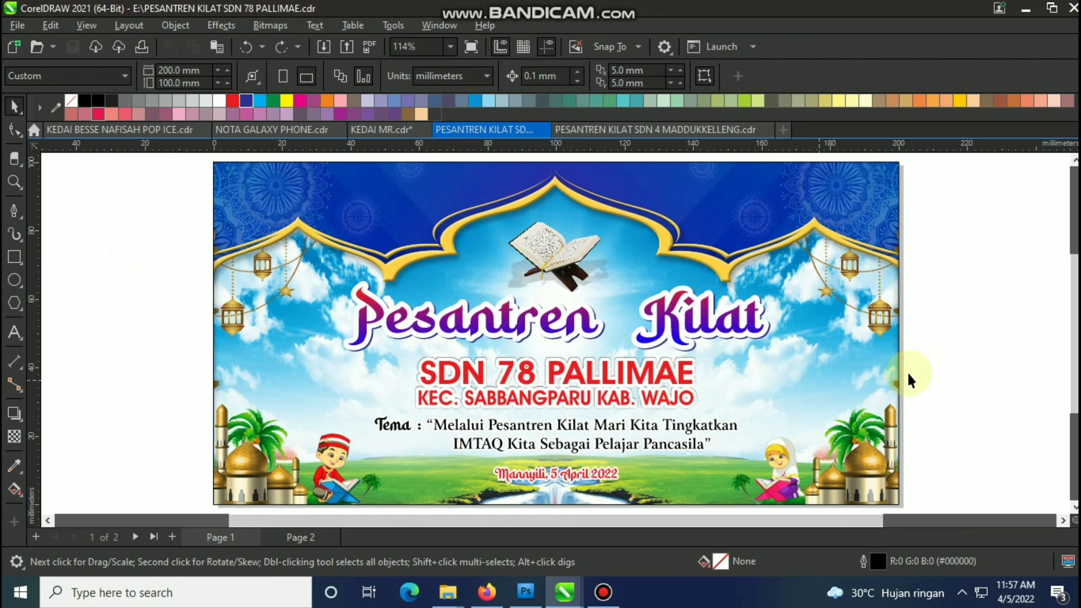
Step: Preview the banner full screen, capture the whole screen and save the screenshot as a JPEG in the Bandicam folder
{"action": "key", "text": "F9"}
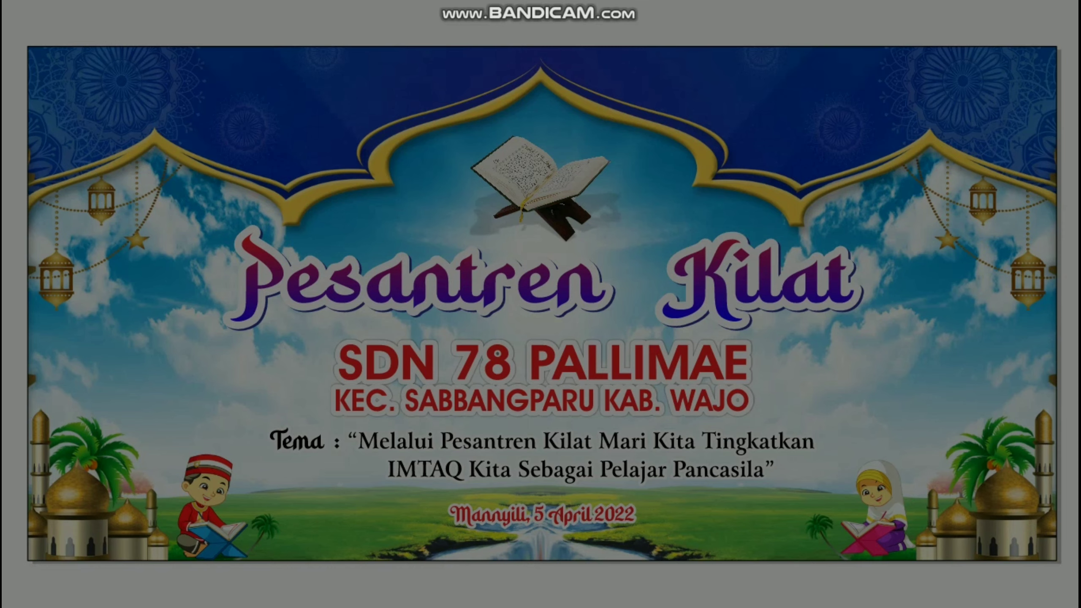
{"action": "left_click_drag", "start_coordinate": [3, 2], "coordinate": [1078, 606]}
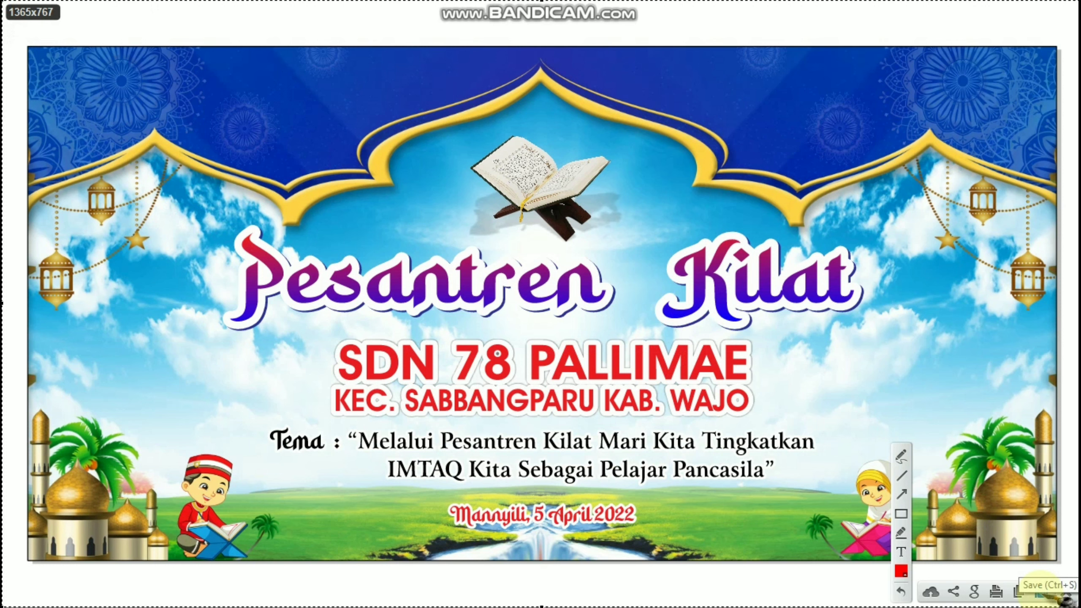
{"action": "left_click", "coordinate": [1040, 592]}
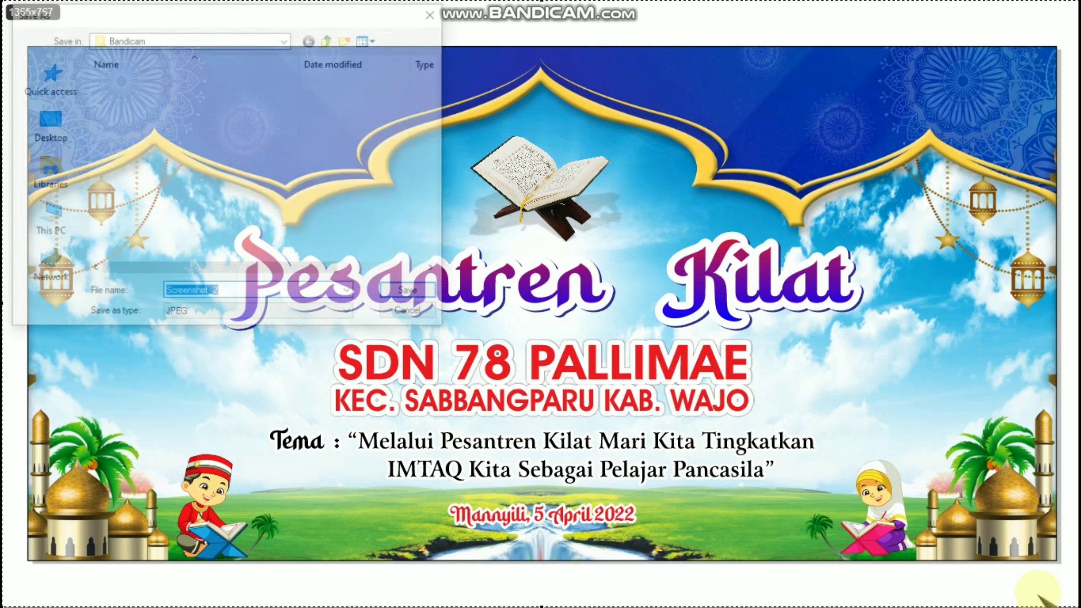
{"action": "left_click", "coordinate": [400, 295]}
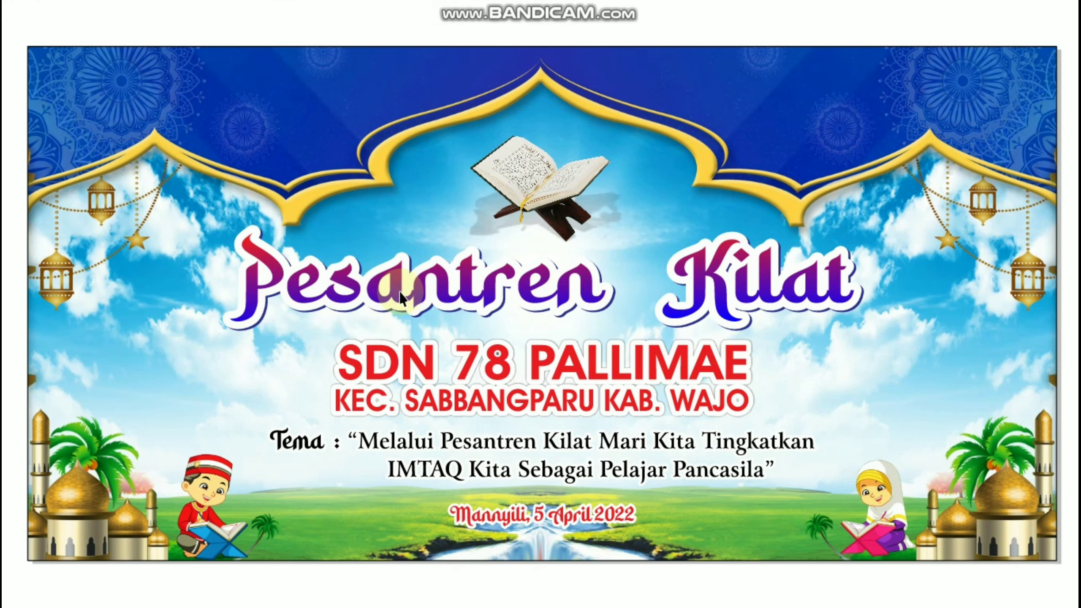